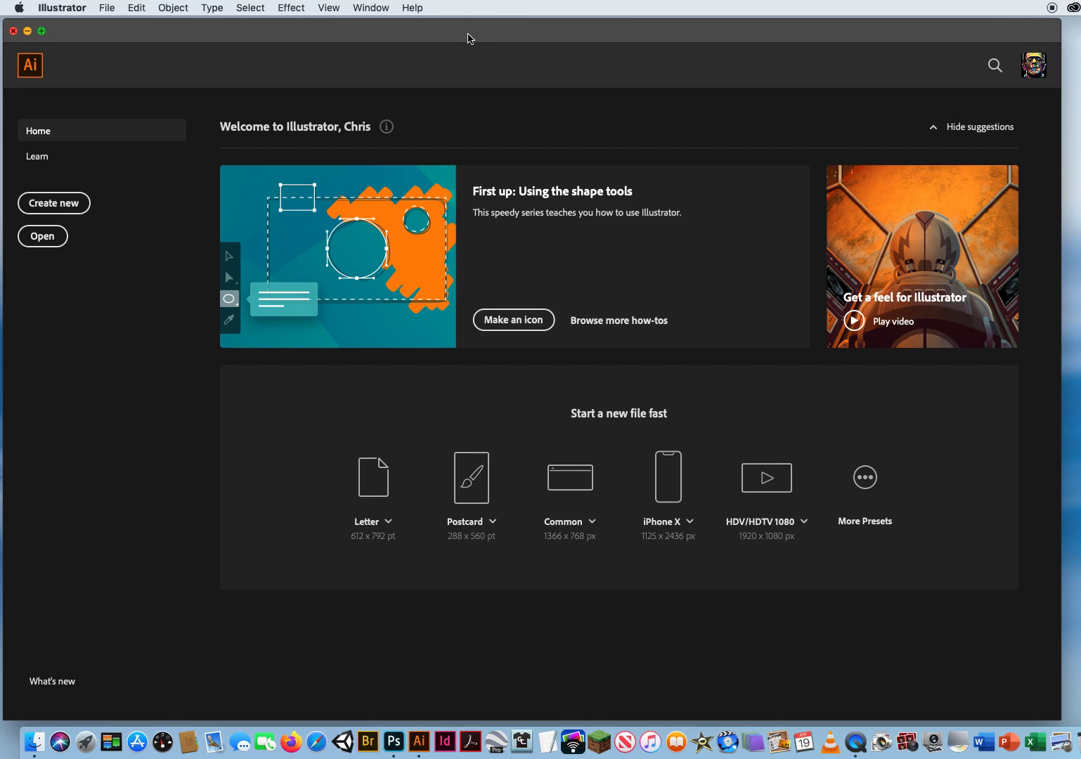
Open the File menu from the Illustrator Home screen.
left_click(107, 9)
Create a Tabloid print document in inches, 11 in wide by 17 in tall.
left_click(116, 27)
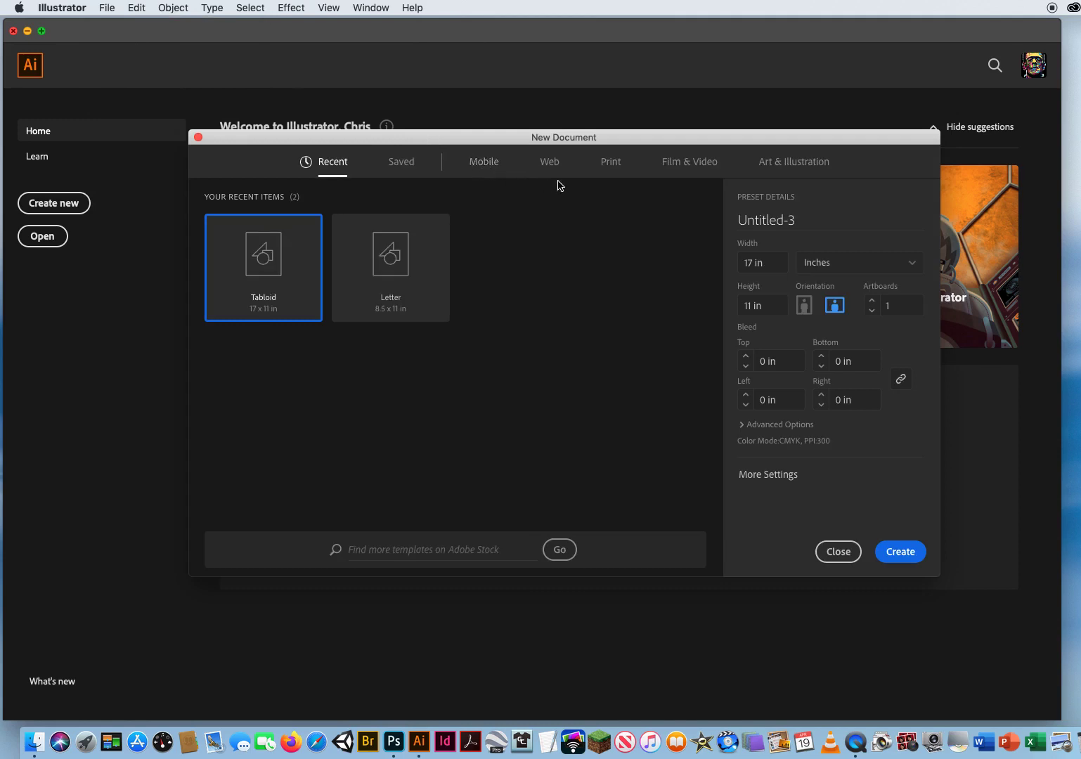
left_click(611, 163)
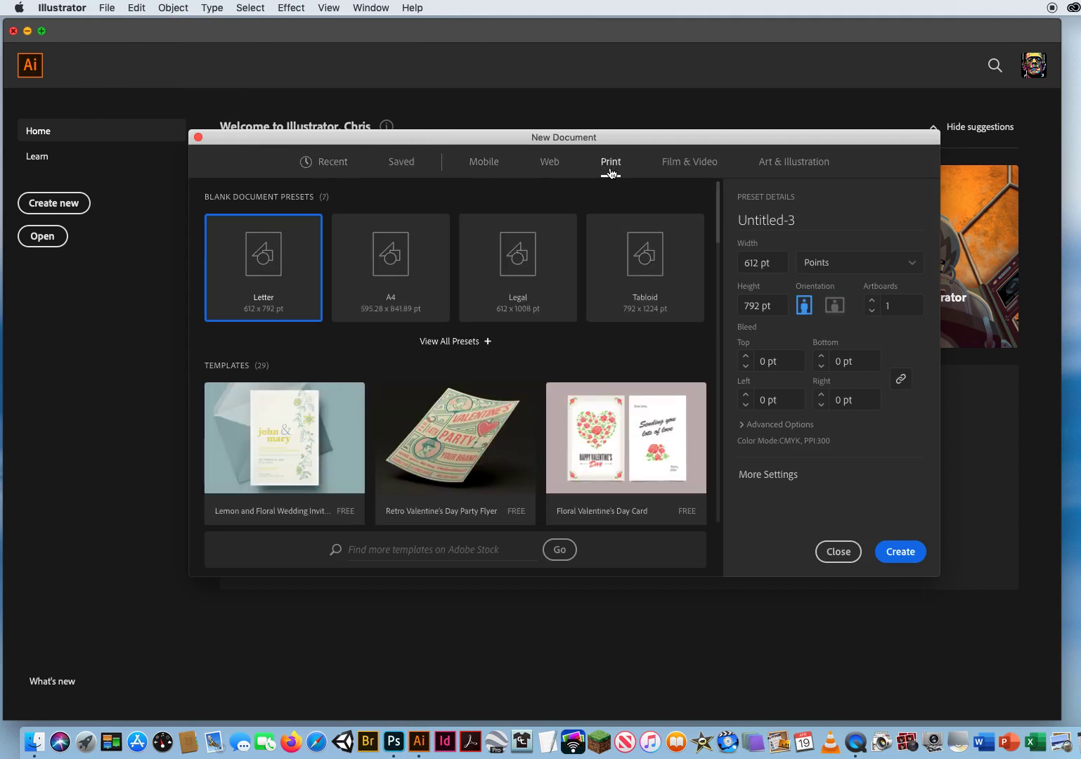
left_click(647, 267)
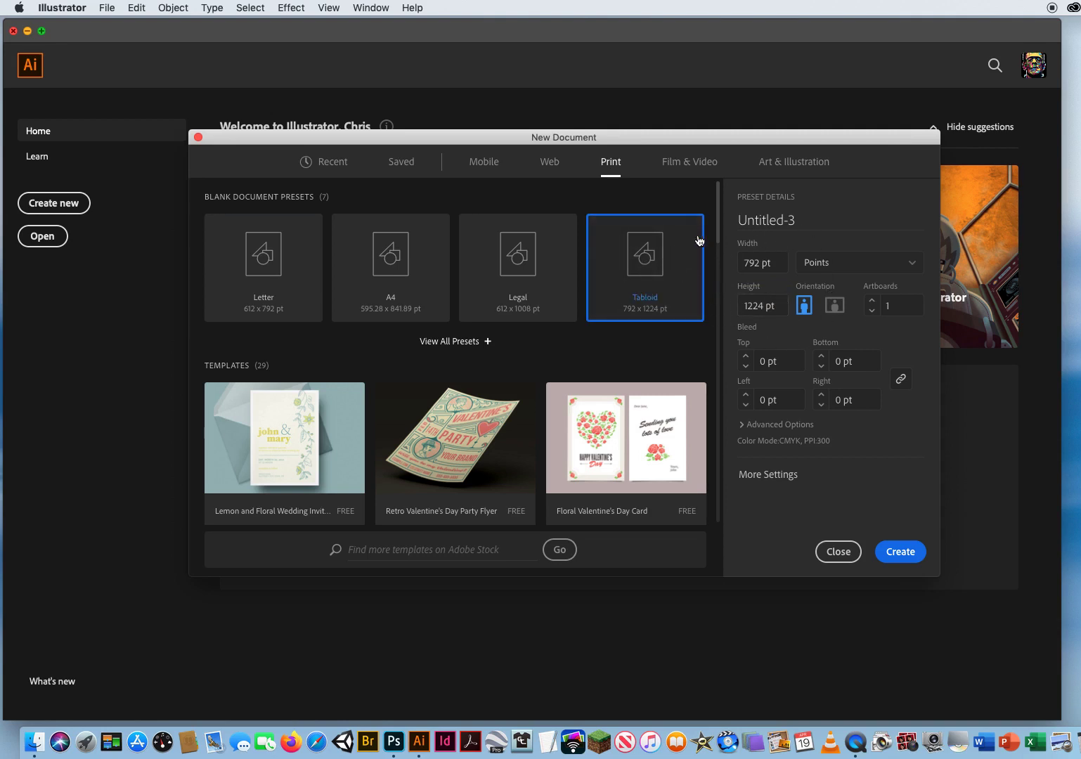
left_click(852, 265)
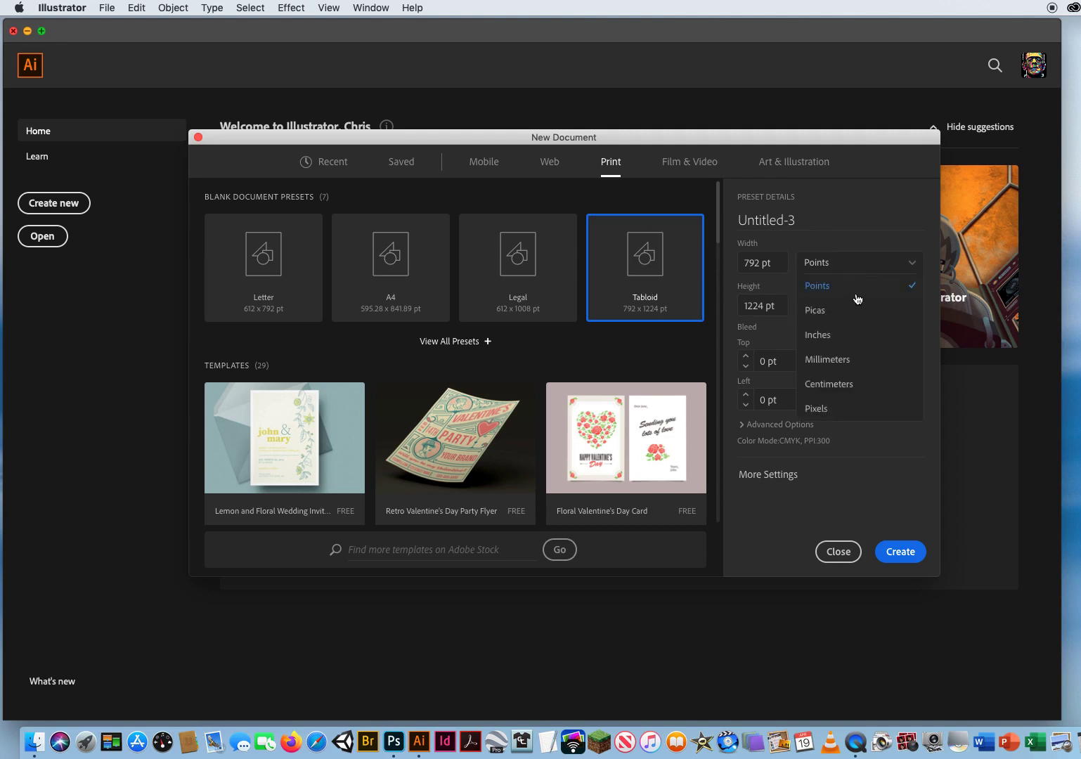
left_click(846, 338)
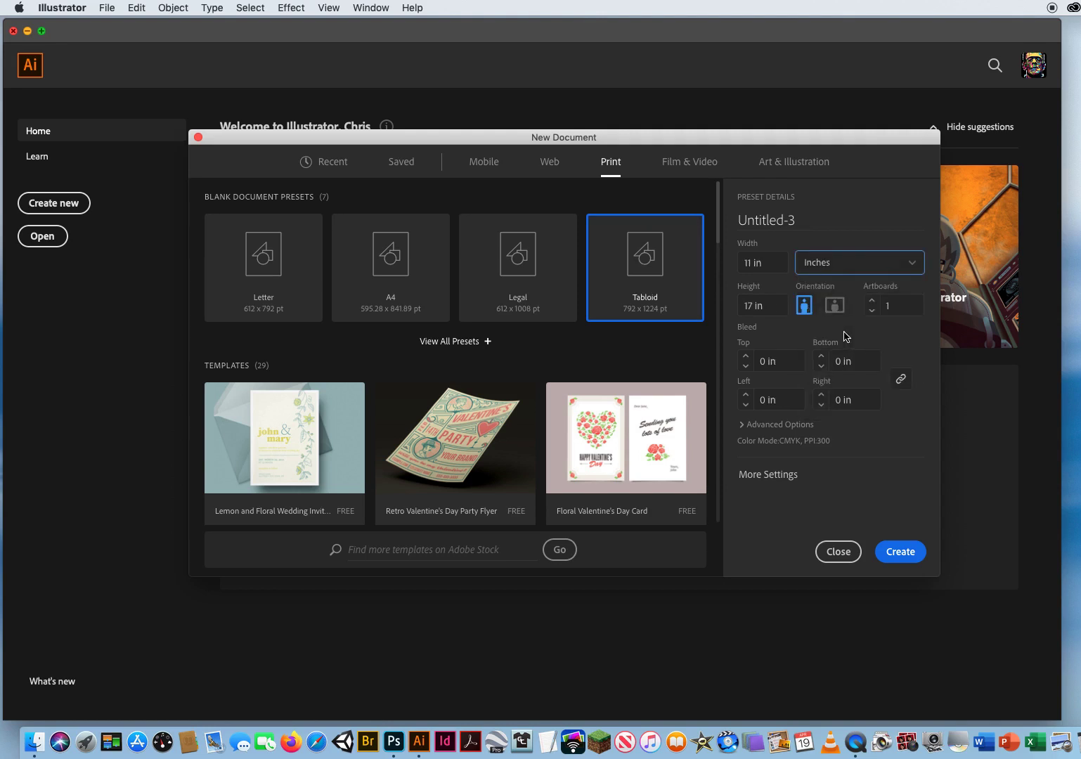
left_click(762, 262)
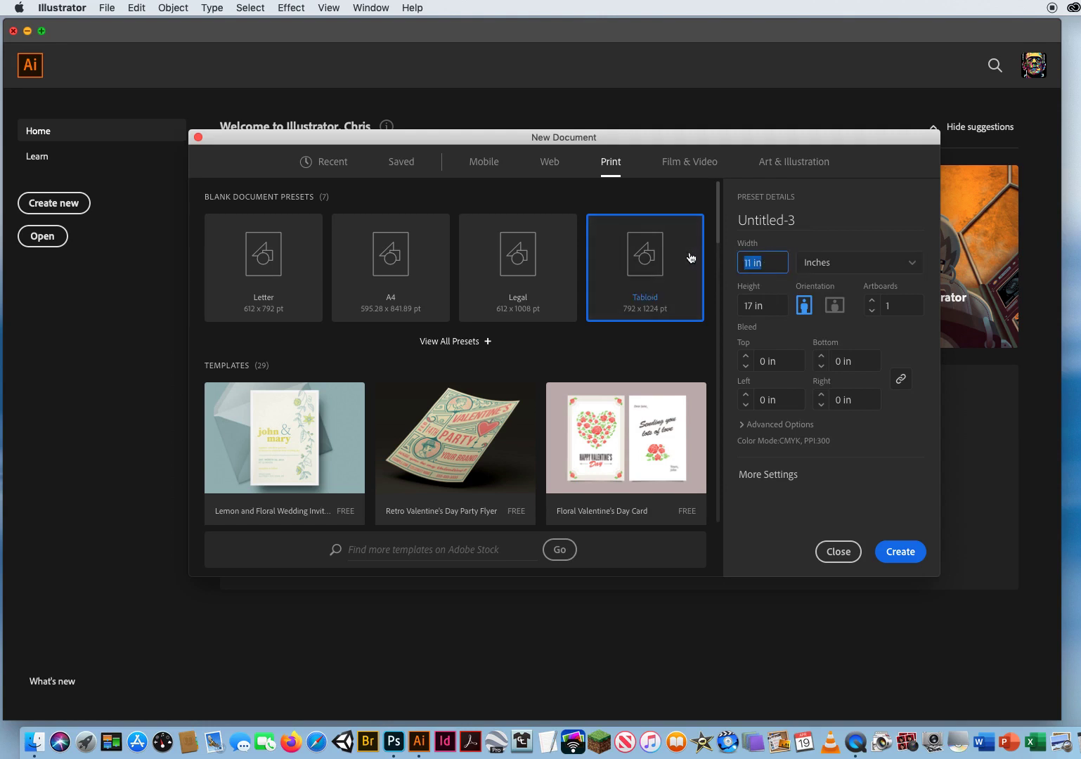
key("Tab")
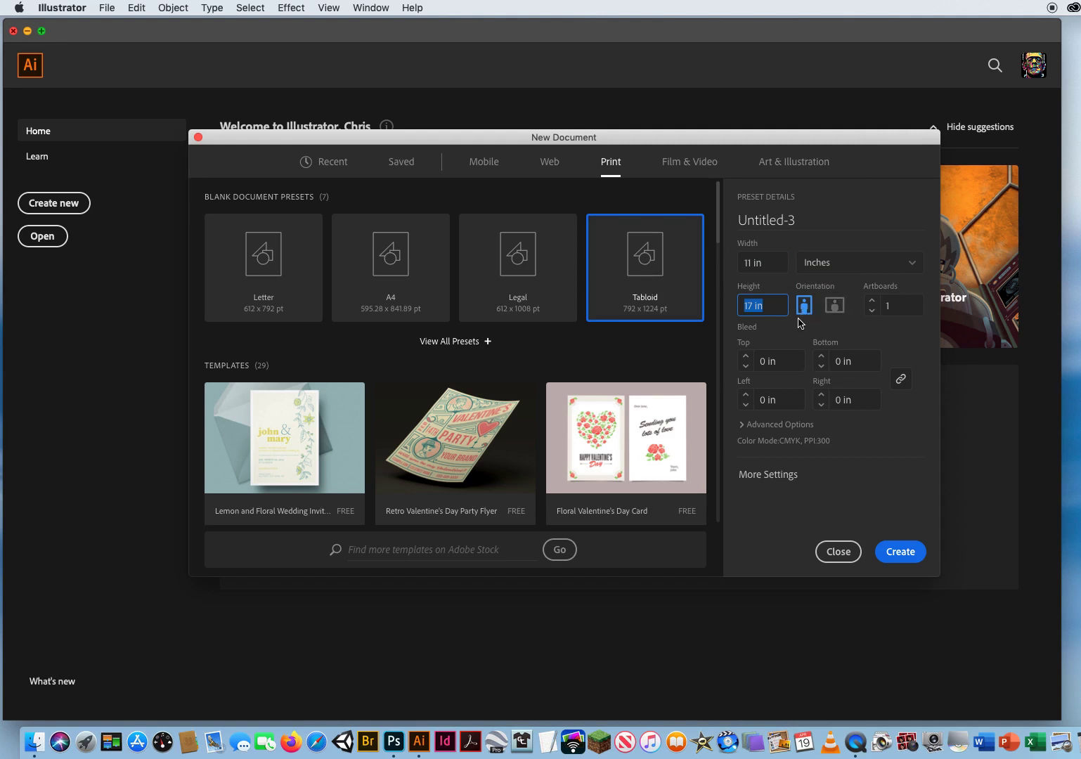
left_click(882, 551)
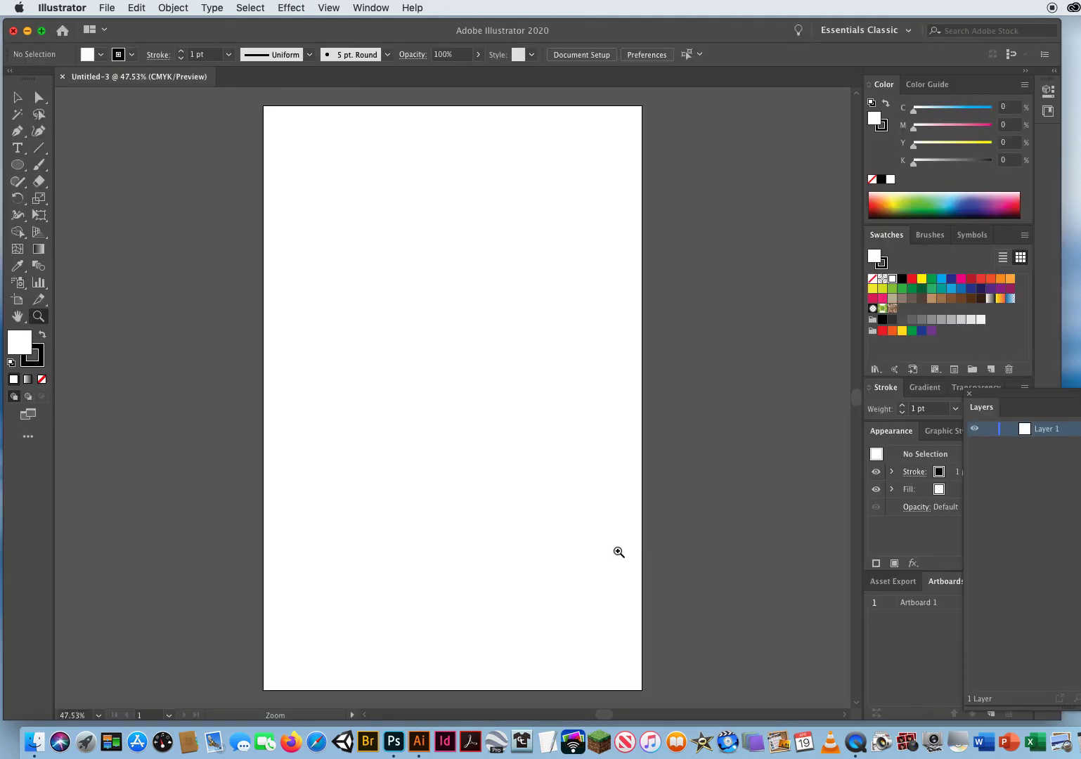
Float the Layers panel as a compact, resized window near the top right of the canvas.
left_click_drag(989, 393, 786, 302)
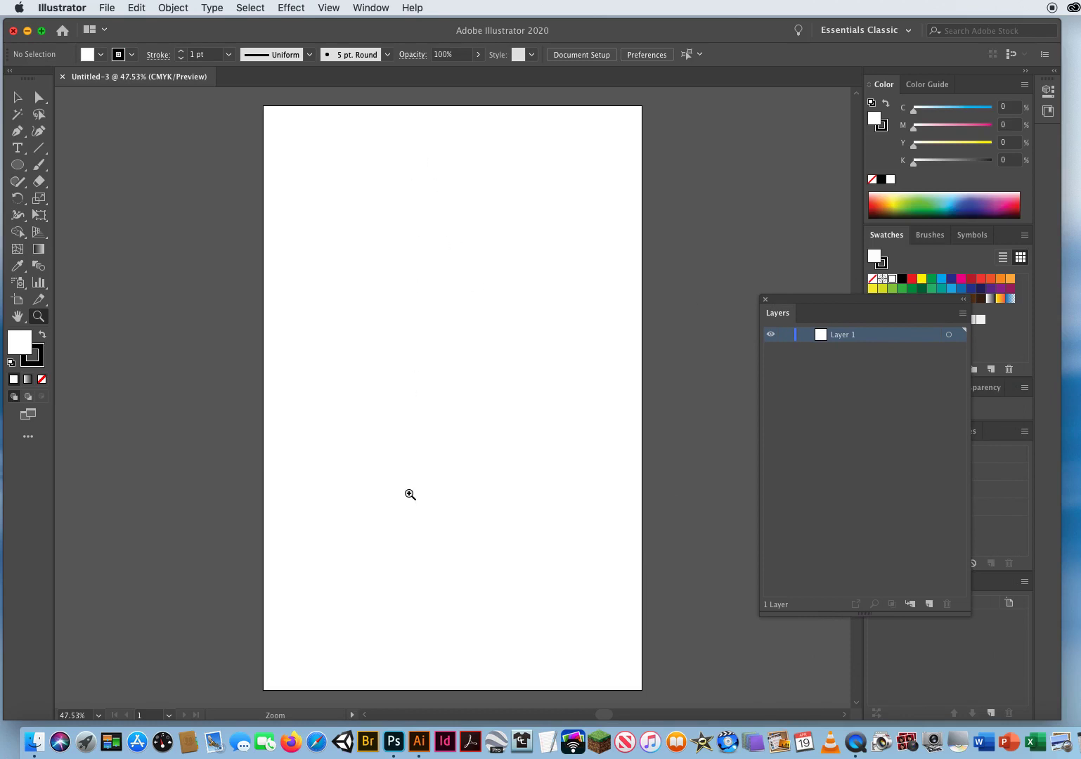
left_click(13, 92)
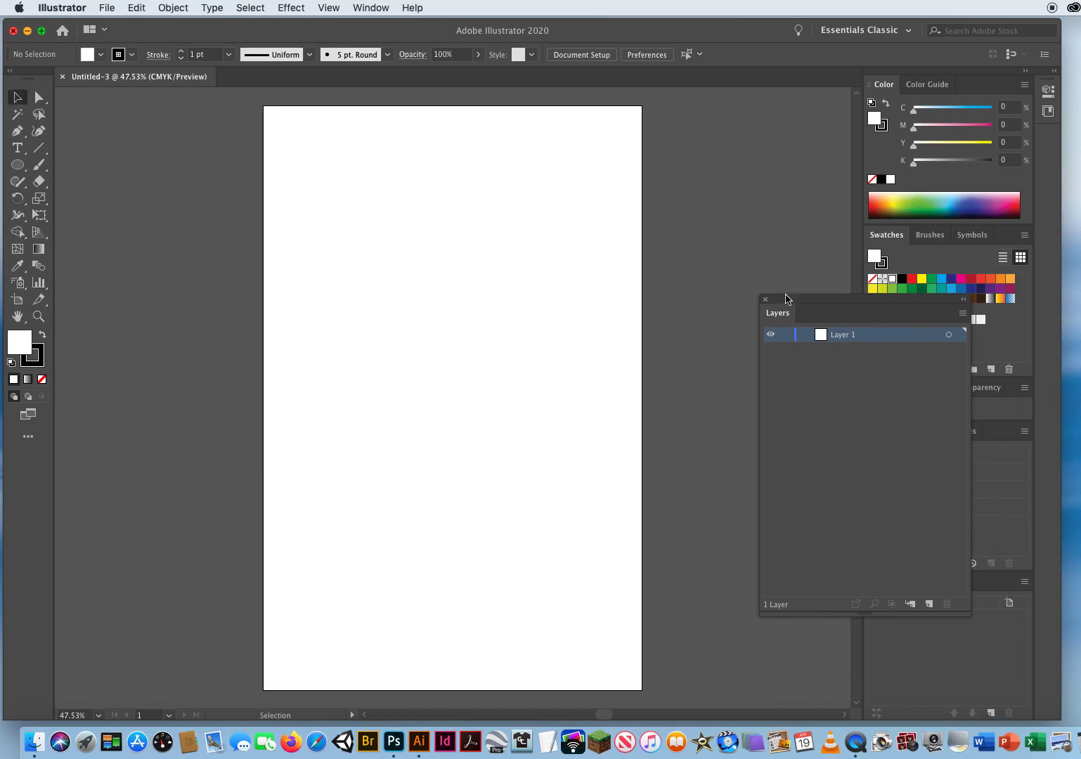
left_click_drag(787, 304, 882, 589)
left_click_drag(987, 581, 883, 582)
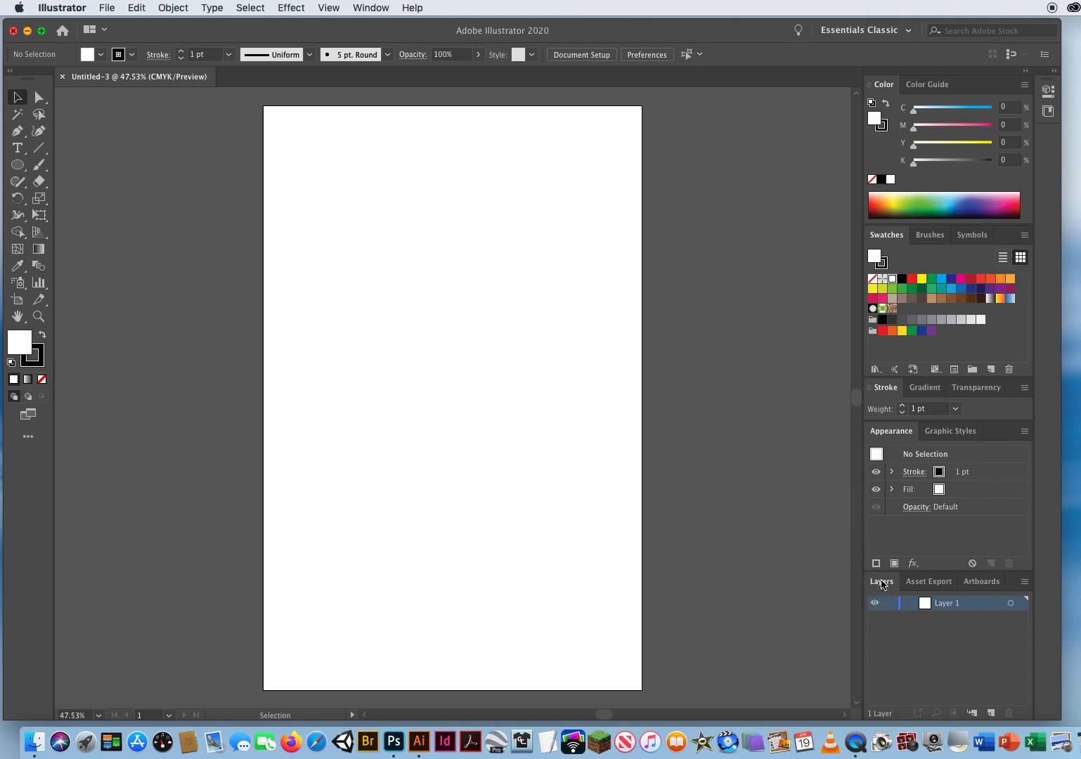
left_click_drag(882, 583, 690, 179)
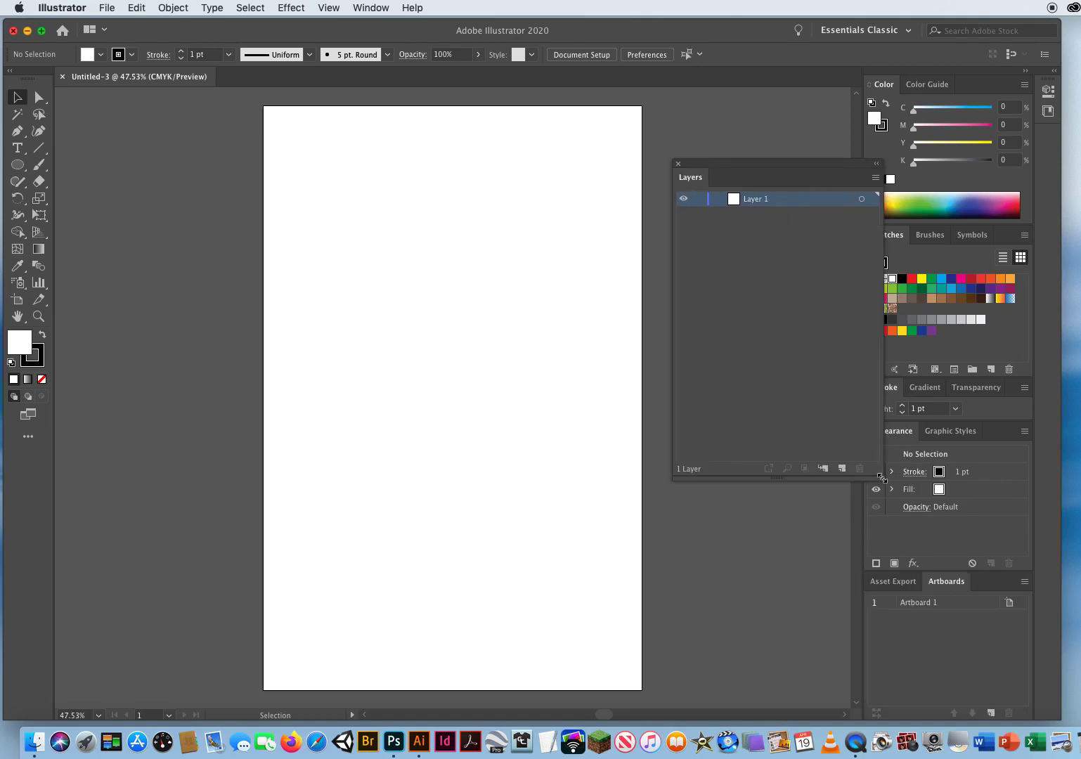
left_click_drag(881, 478, 800, 384)
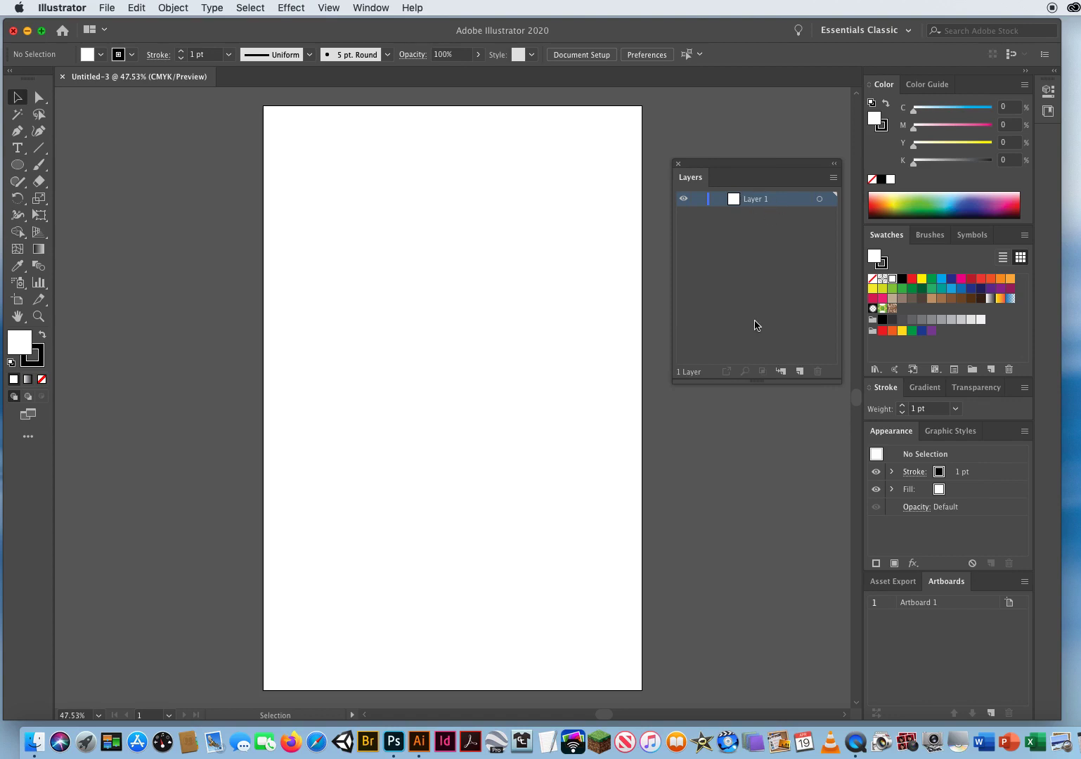
left_click_drag(841, 384, 867, 367)
left_click_drag(729, 164, 724, 105)
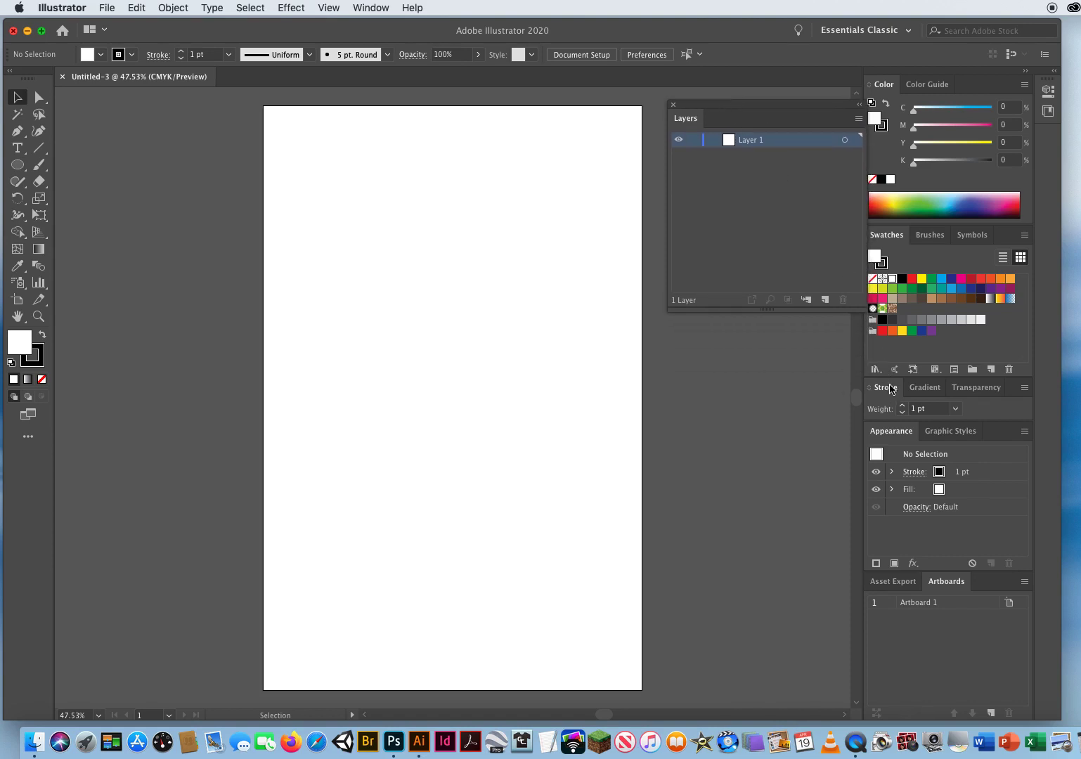
Float the Stroke panel out of the dock and place it just below the Layers panel.
left_click(889, 389)
mouse_move(889, 391)
left_mouse_down()
mouse_move(767, 343)
mouse_move(690, 339)
left_mouse_up()
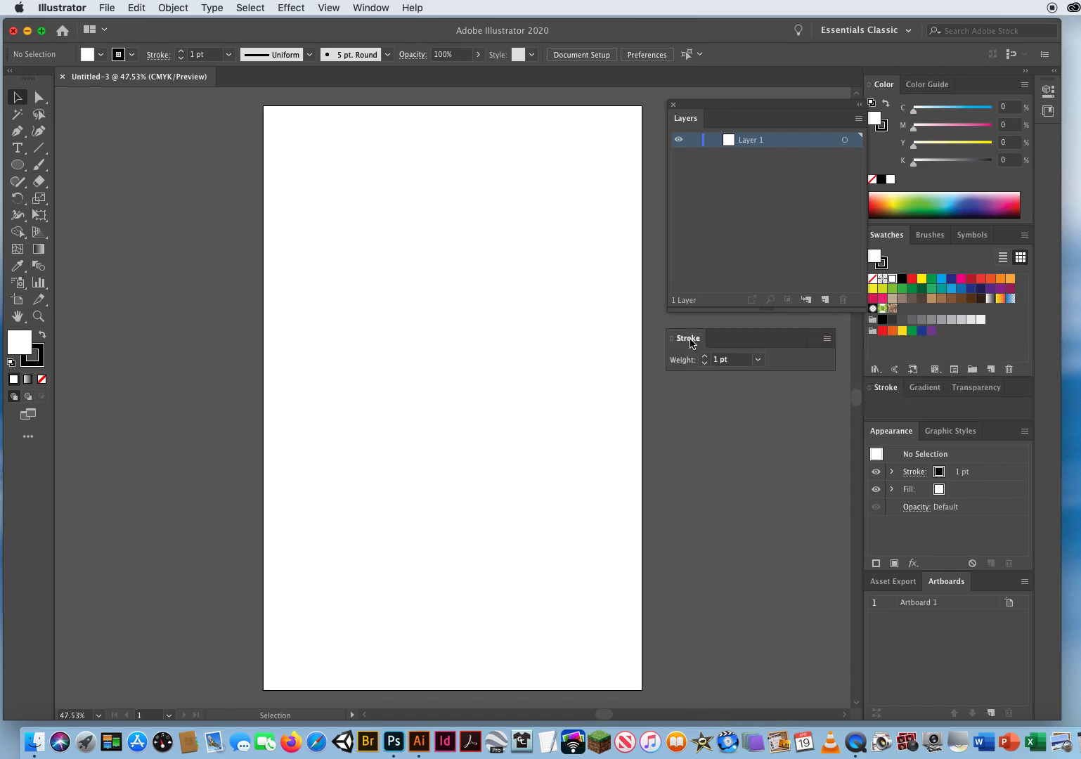
left_click_drag(729, 106, 708, 107)
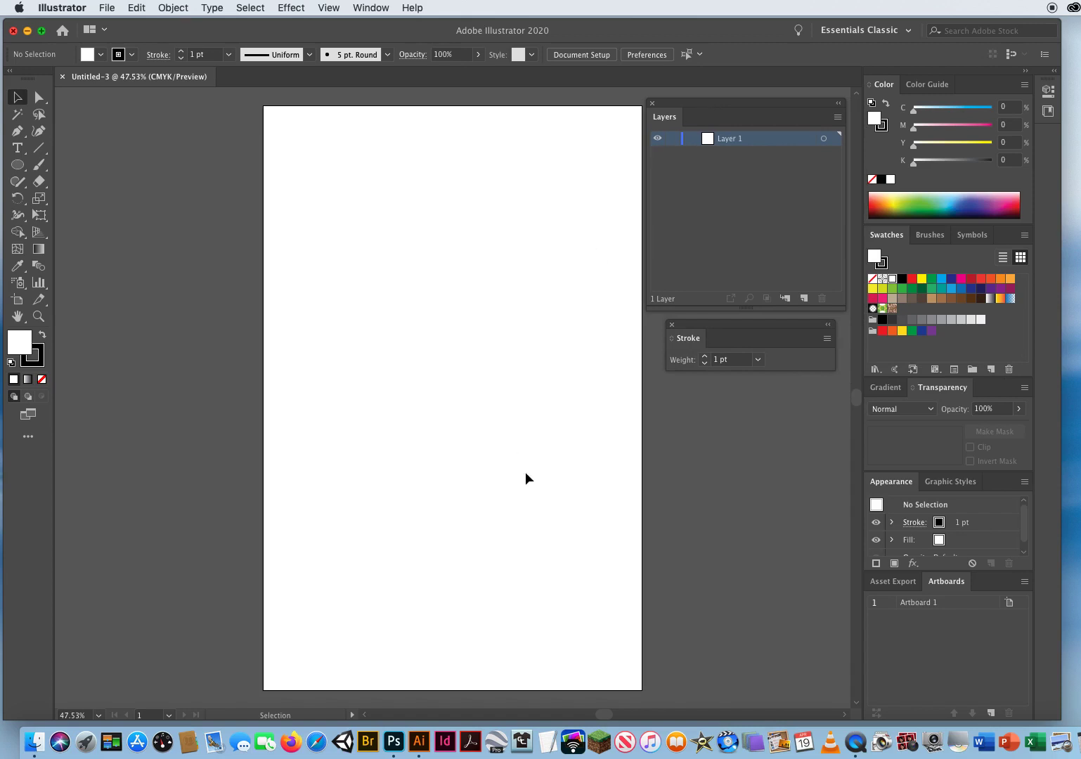
left_click_drag(698, 329, 679, 329)
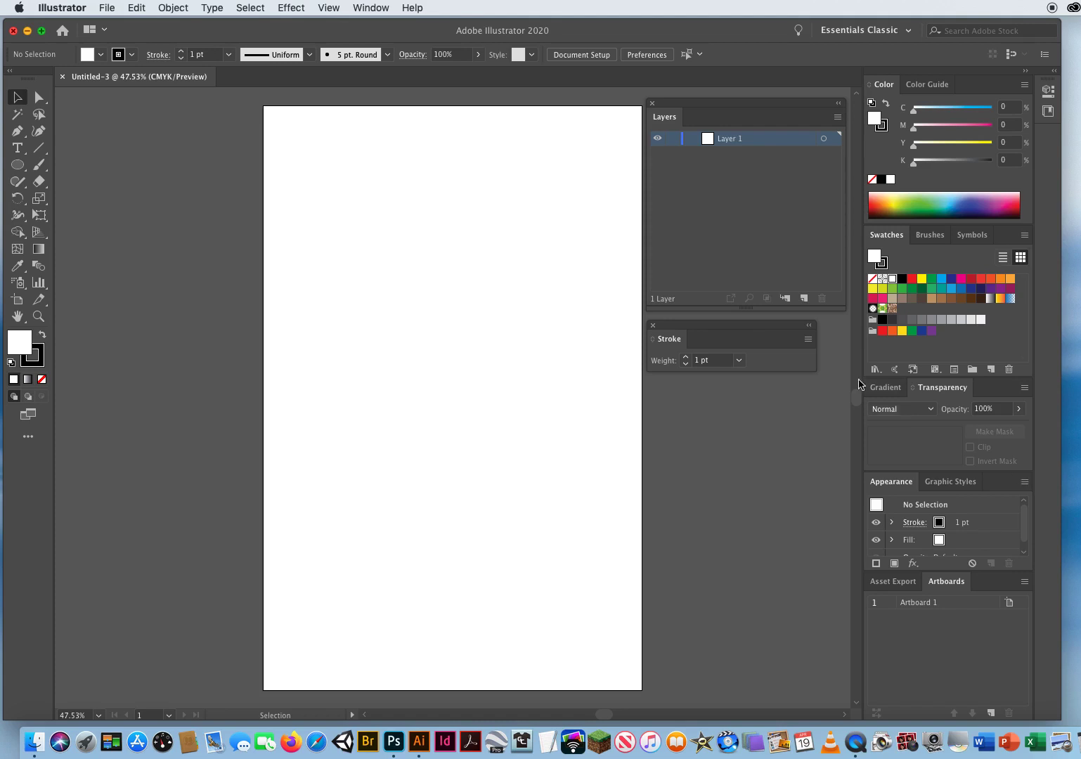
left_click(808, 339)
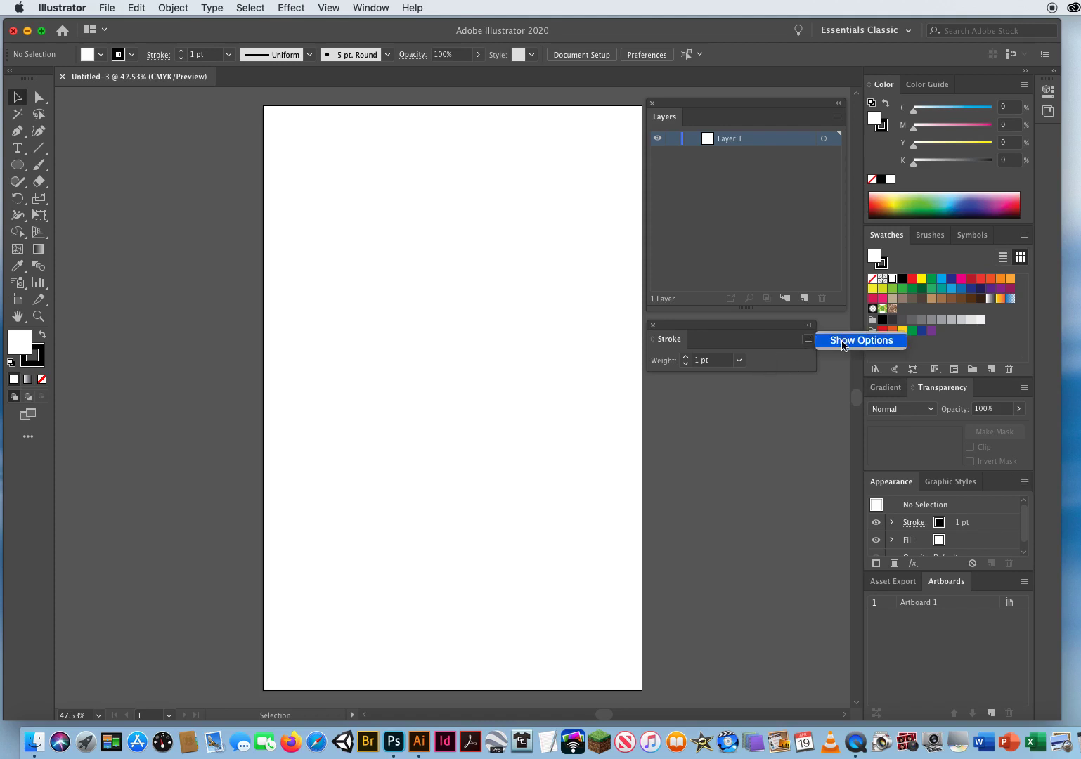
left_click(841, 342)
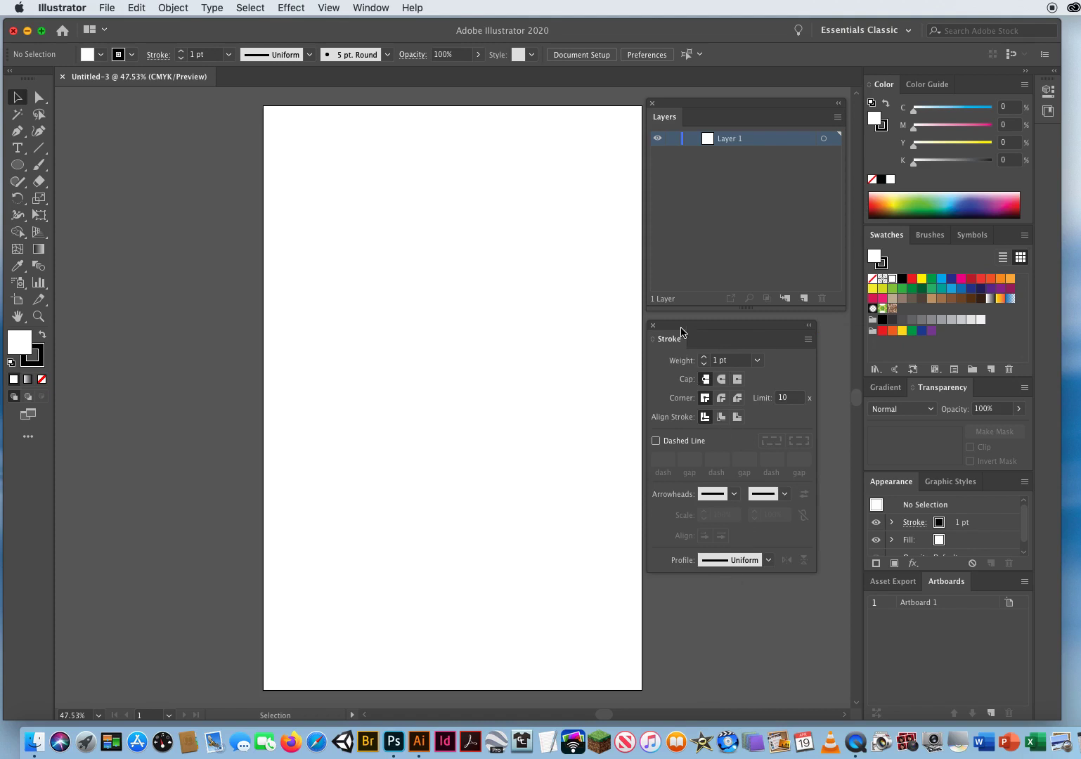
mouse_move(690, 330)
left_mouse_down()
mouse_move(804, 355)
mouse_move(720, 357)
mouse_move(817, 361)
mouse_move(714, 364)
mouse_move(795, 364)
left_mouse_up()
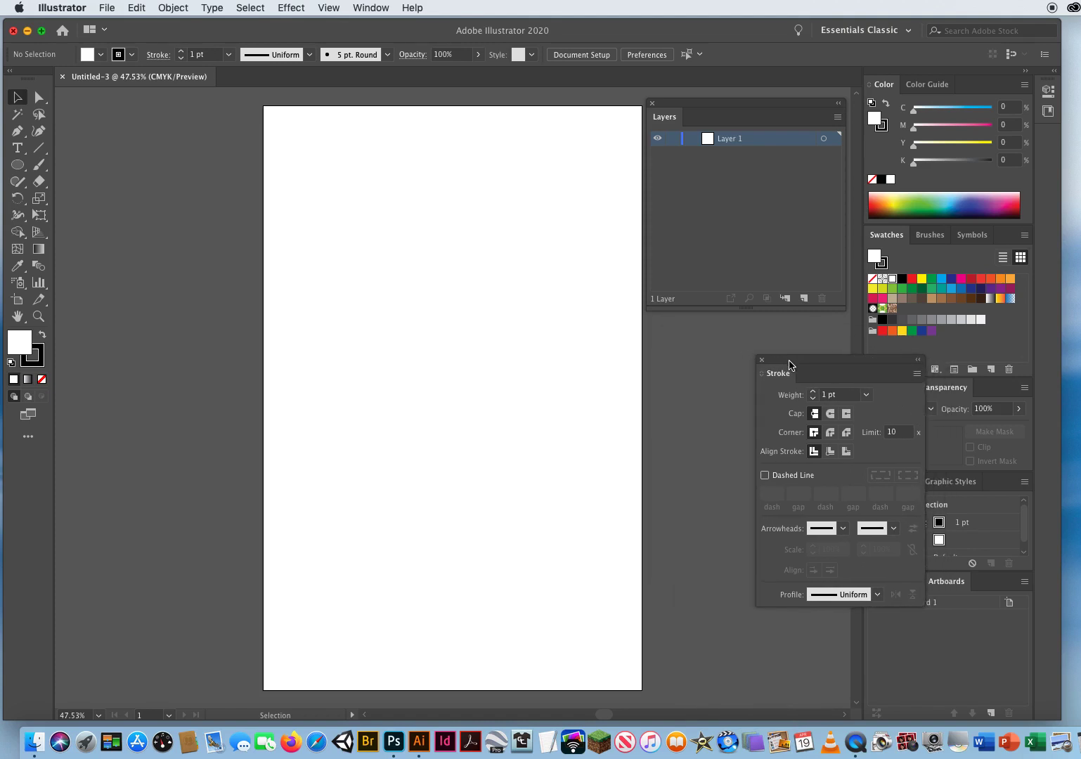
left_click_drag(681, 107, 774, 120)
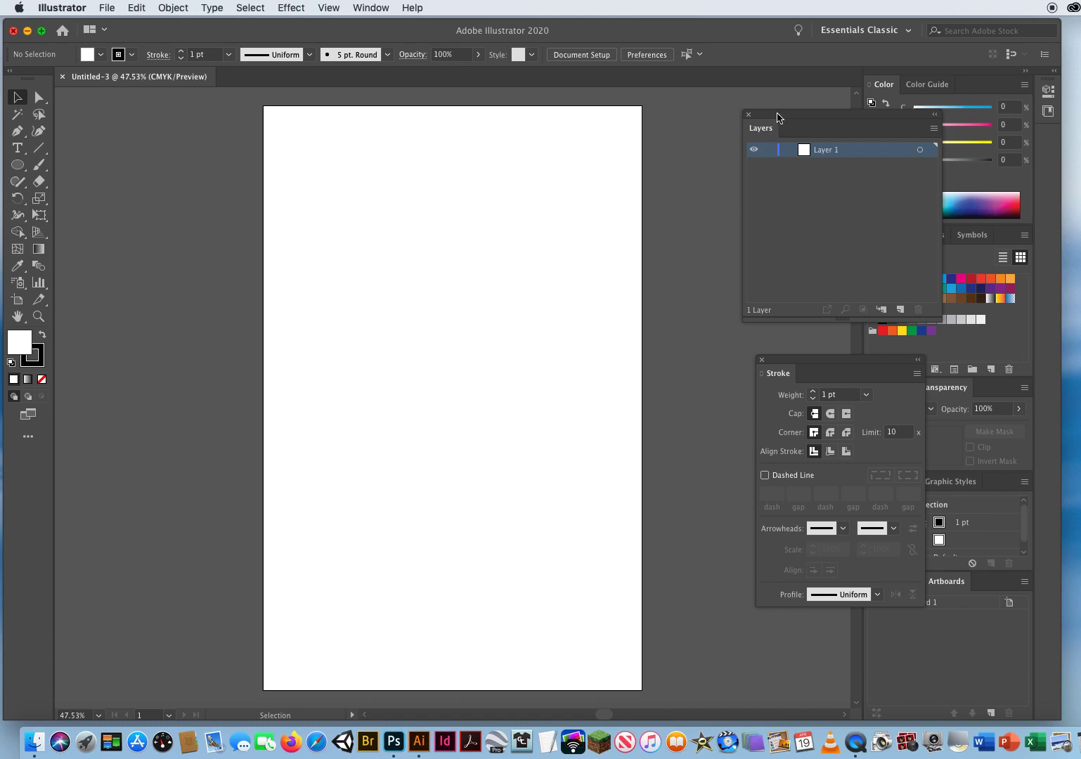
left_click_drag(779, 116, 691, 133)
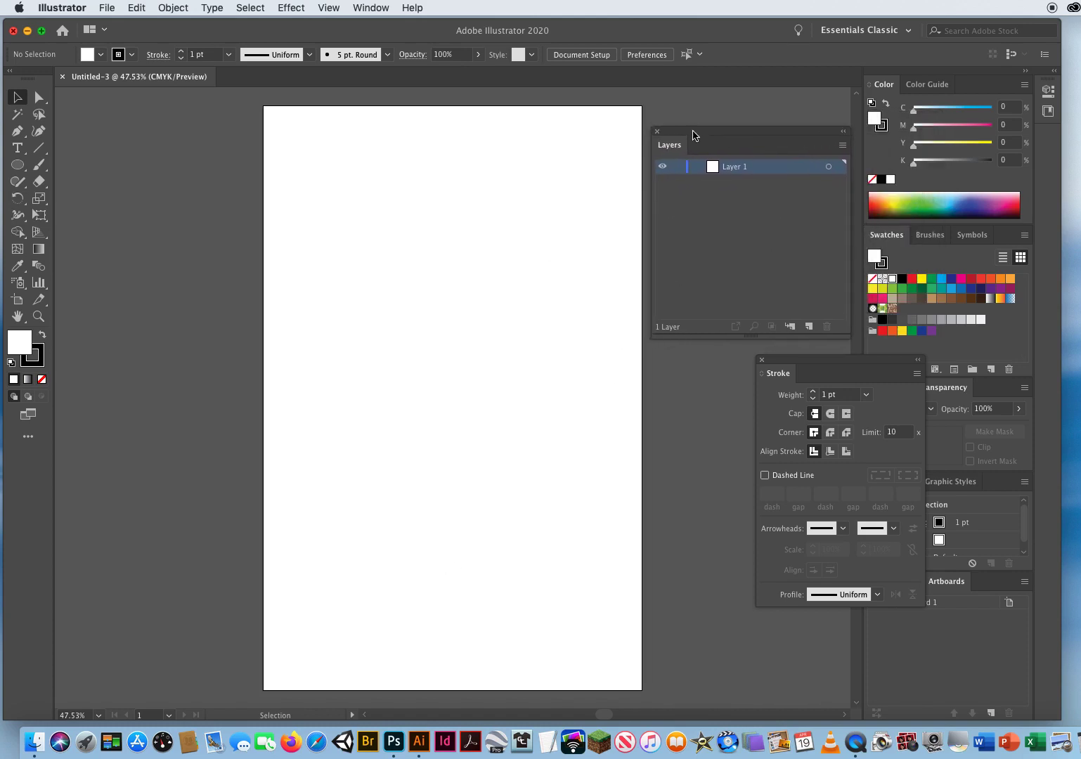
left_click_drag(500, 359, 436, 346)
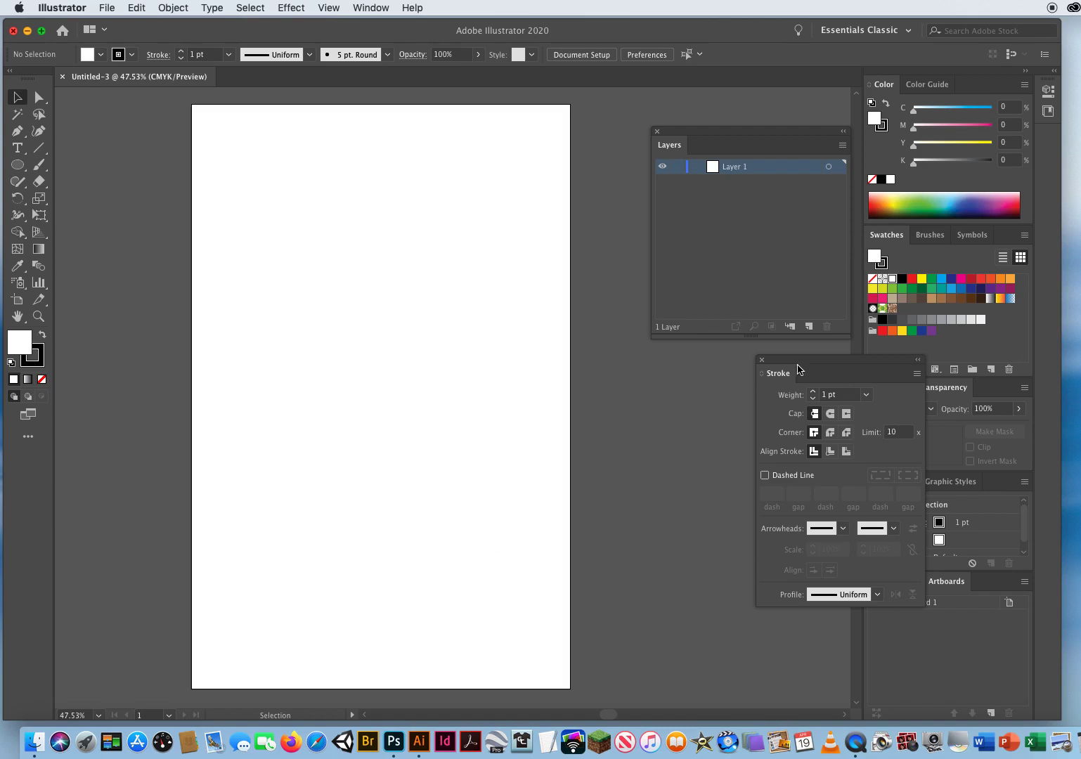
left_click_drag(793, 363, 698, 366)
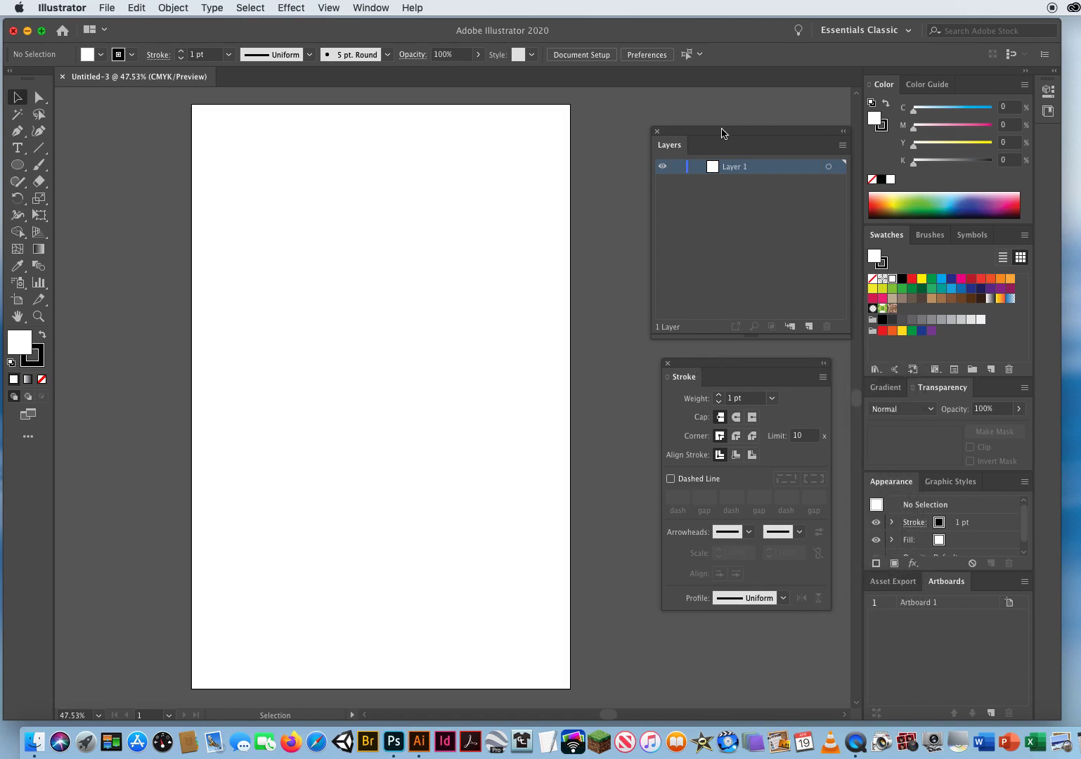
left_click_drag(722, 133, 709, 132)
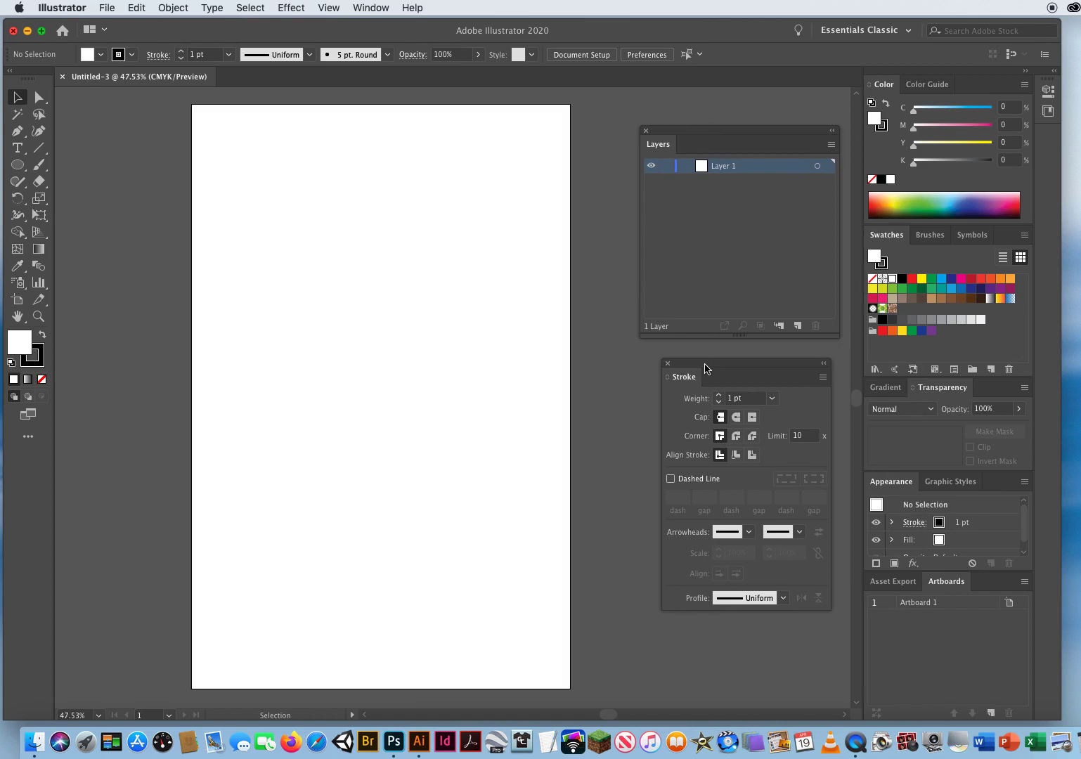
left_click_drag(705, 369, 700, 367)
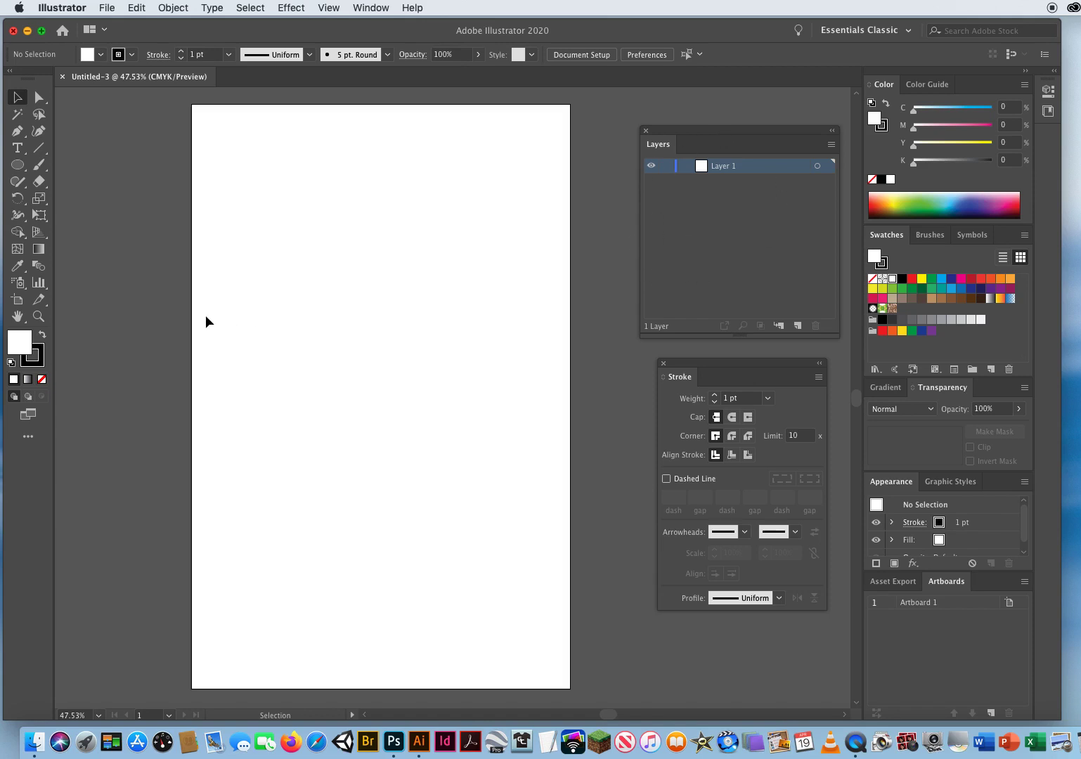
Via File > Place, select 1 Direction Lines Temp.jpg in B. CHAPTER 3 Ai Demos > 3 Drawing Paths.
left_click(107, 7)
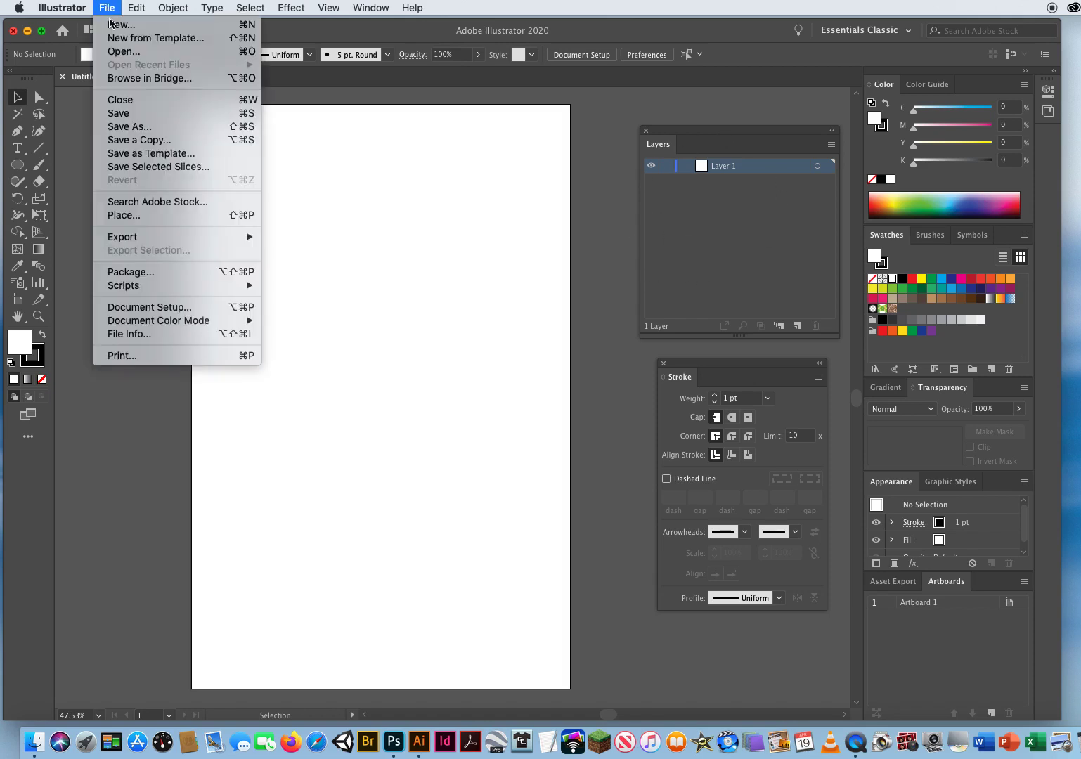
left_click(147, 220)
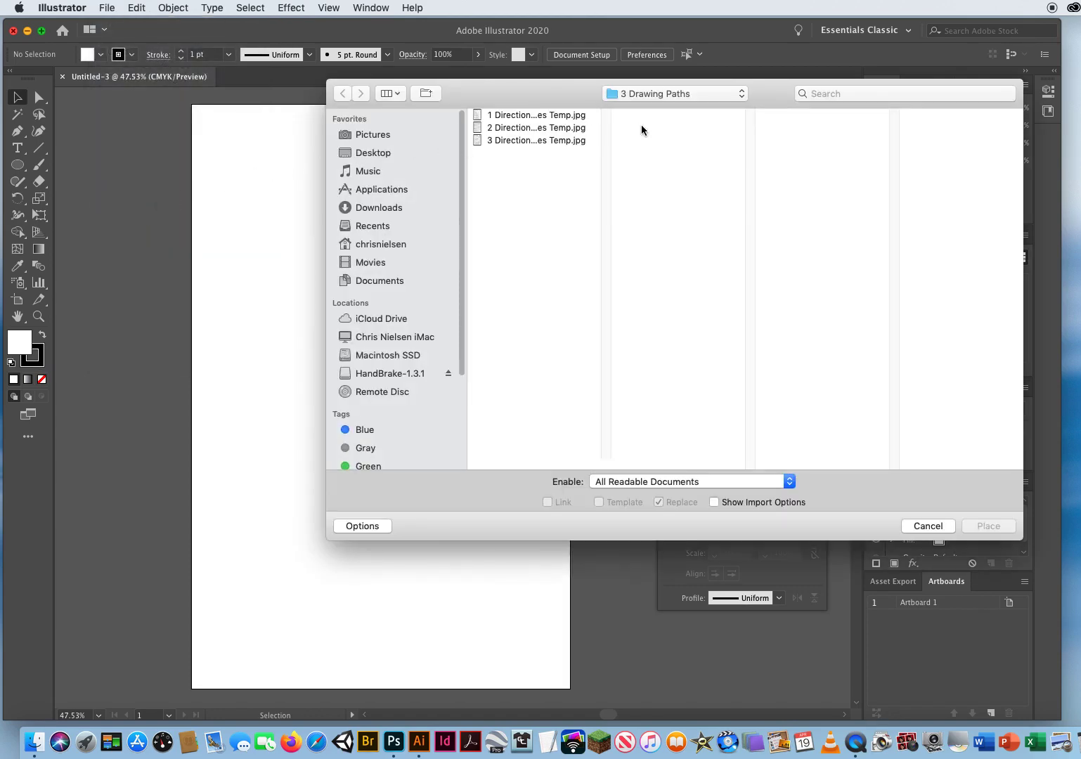
left_click(658, 94)
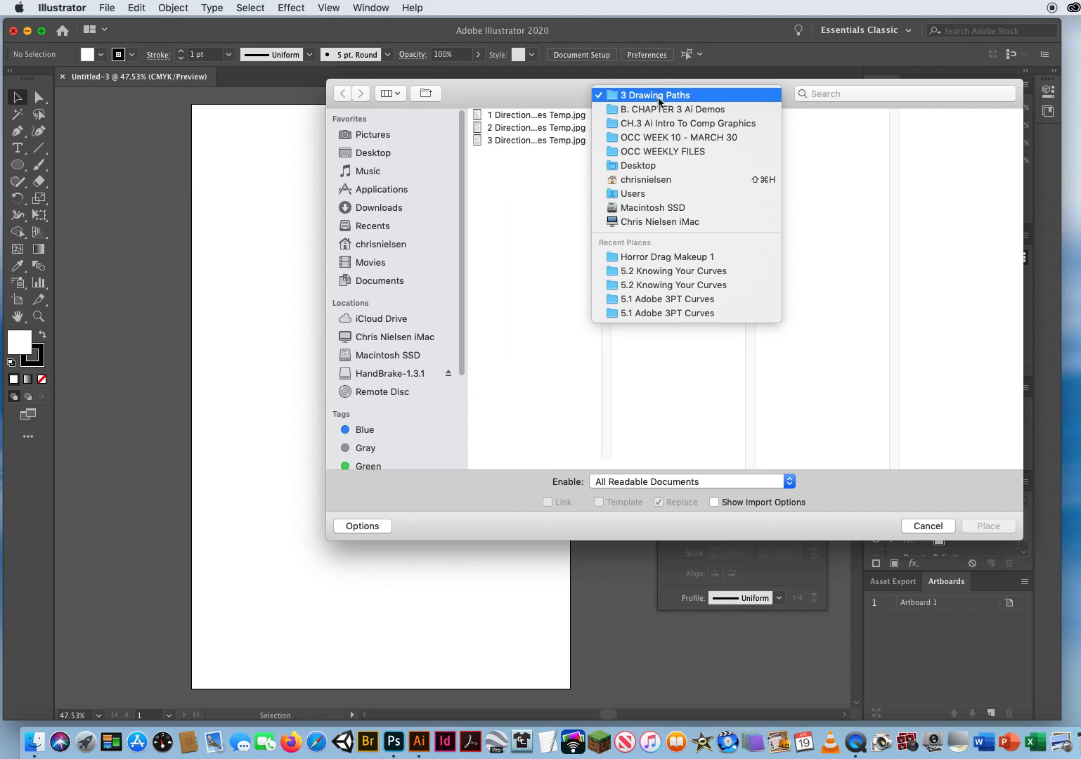
left_click(660, 110)
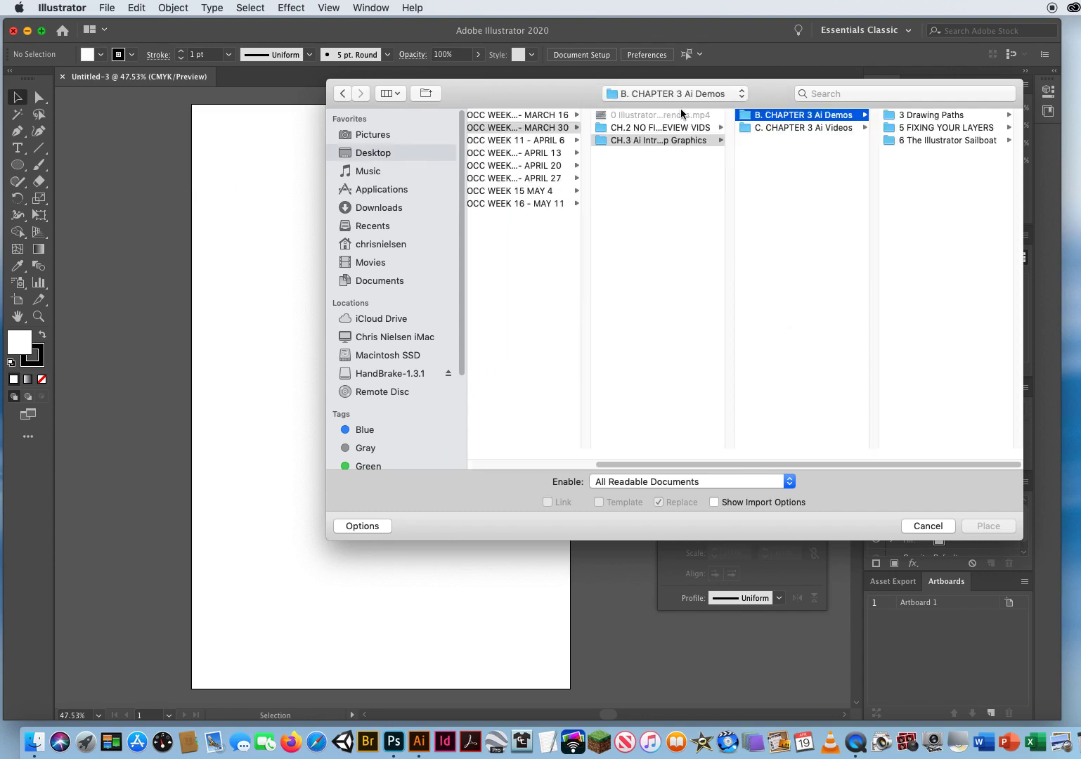
left_click(926, 116)
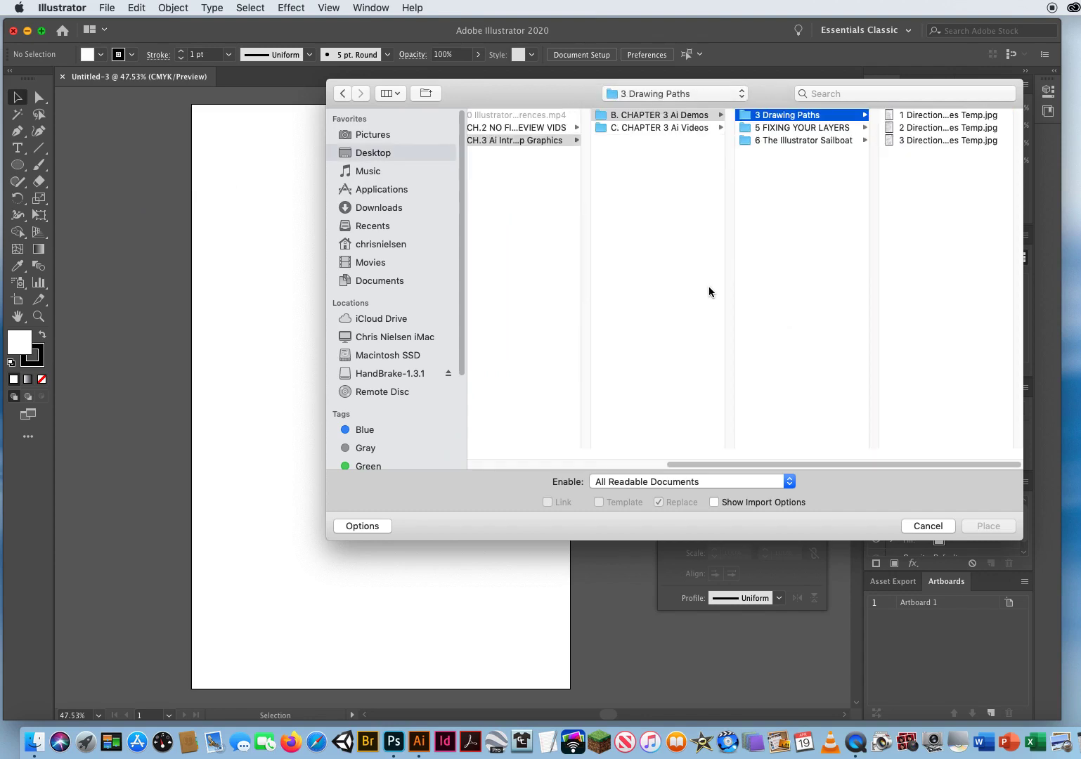
left_click(906, 117)
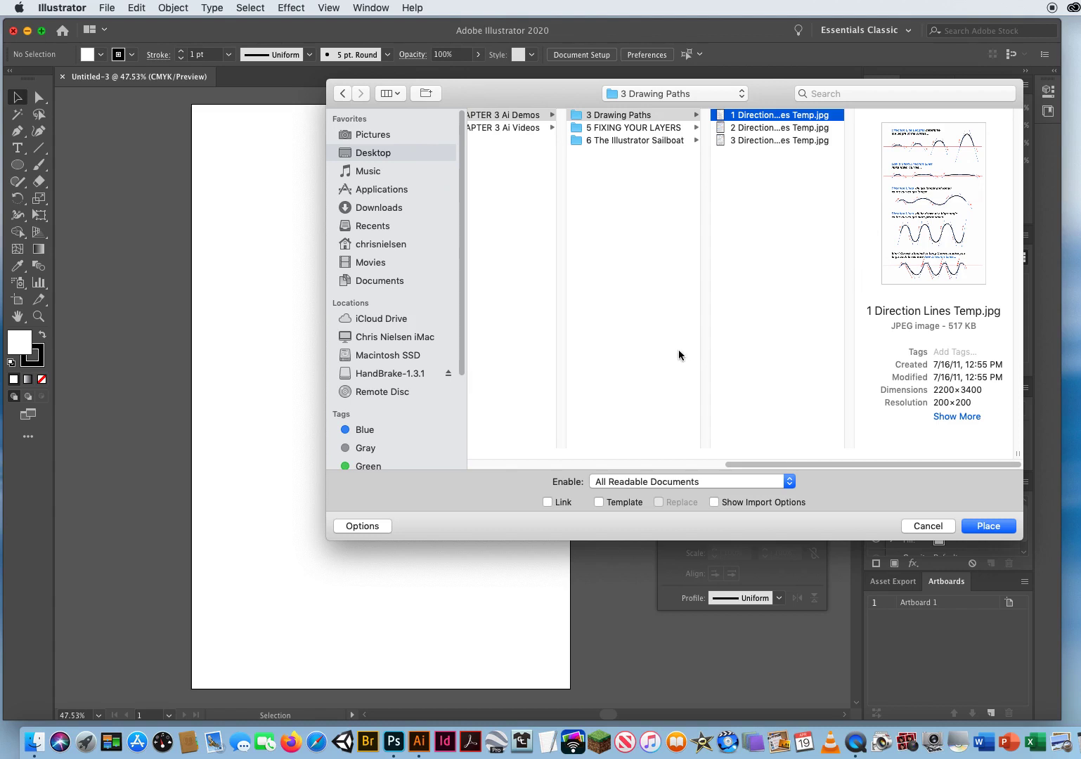
left_click(367, 528)
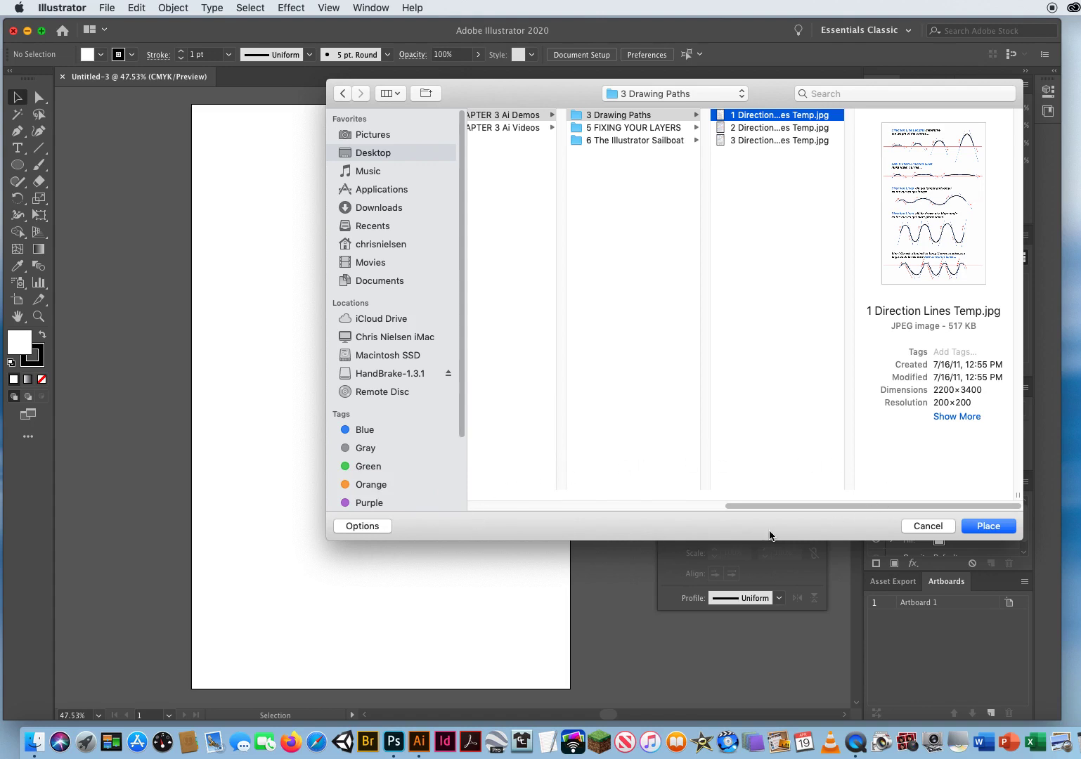
Place 1 Direction Lines Temp.jpg and drop it onto the artboard.
left_click(360, 527)
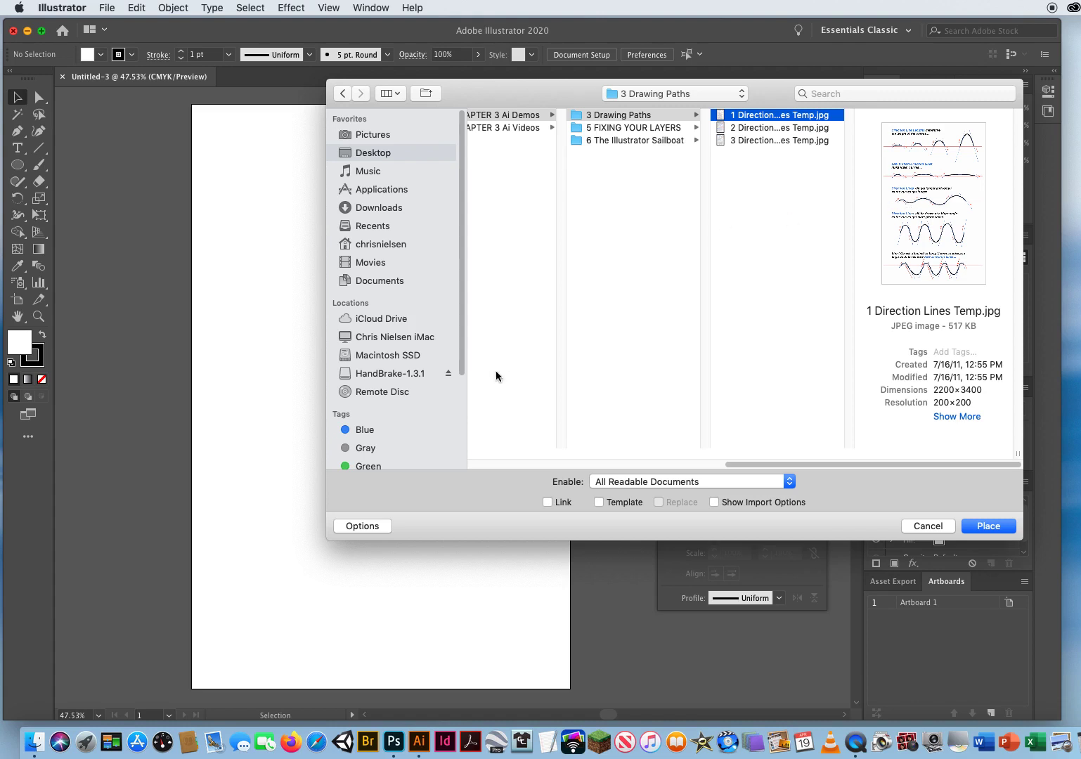
left_click(366, 527)
left_click(366, 527)
left_click(981, 528)
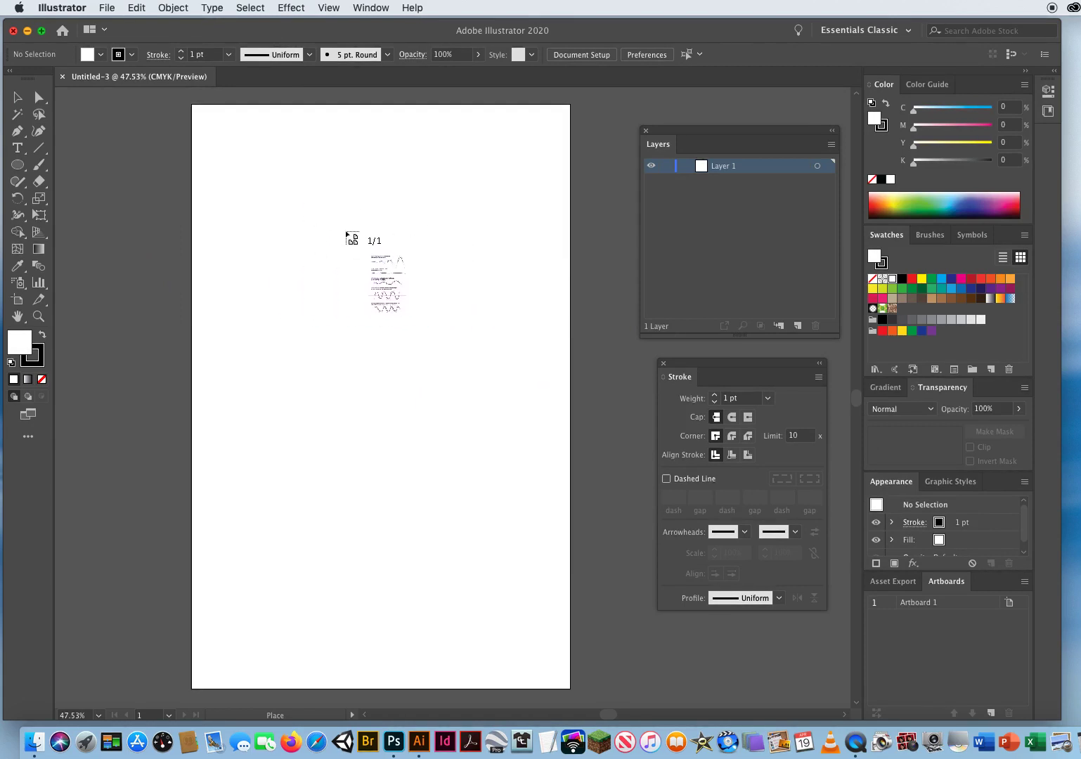
left_click(345, 232)
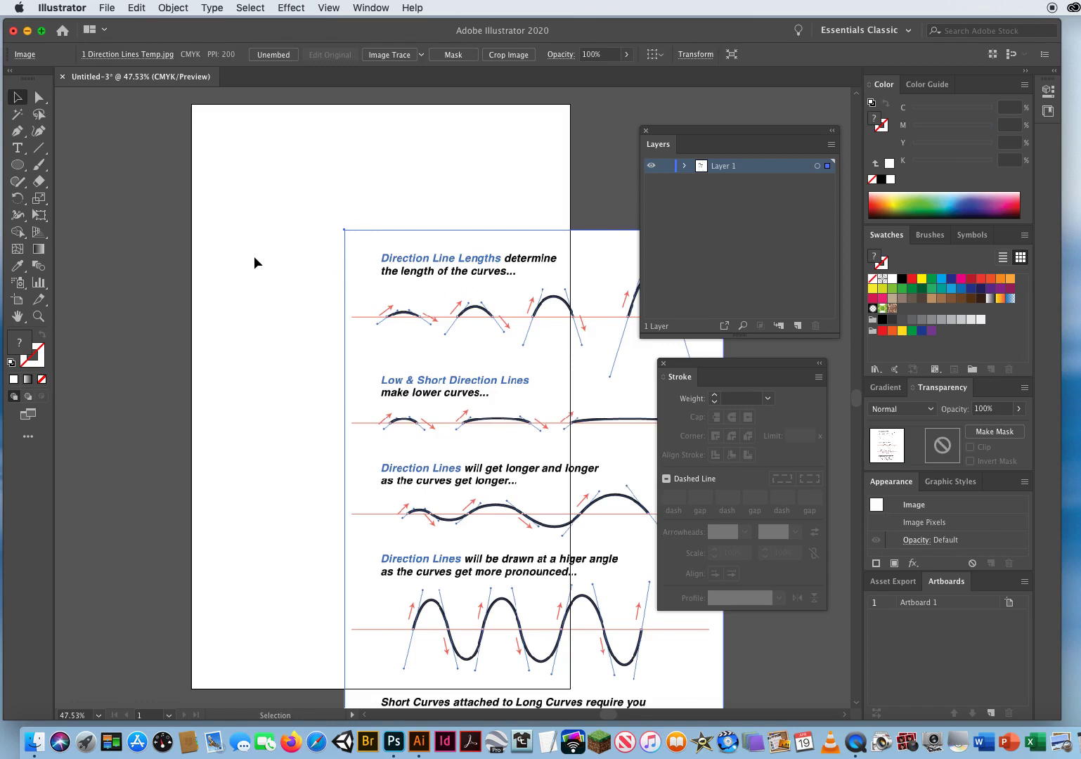
Align the template image with the artboard edges and nudge the Layers panel left.
left_click_drag(434, 342, 284, 215)
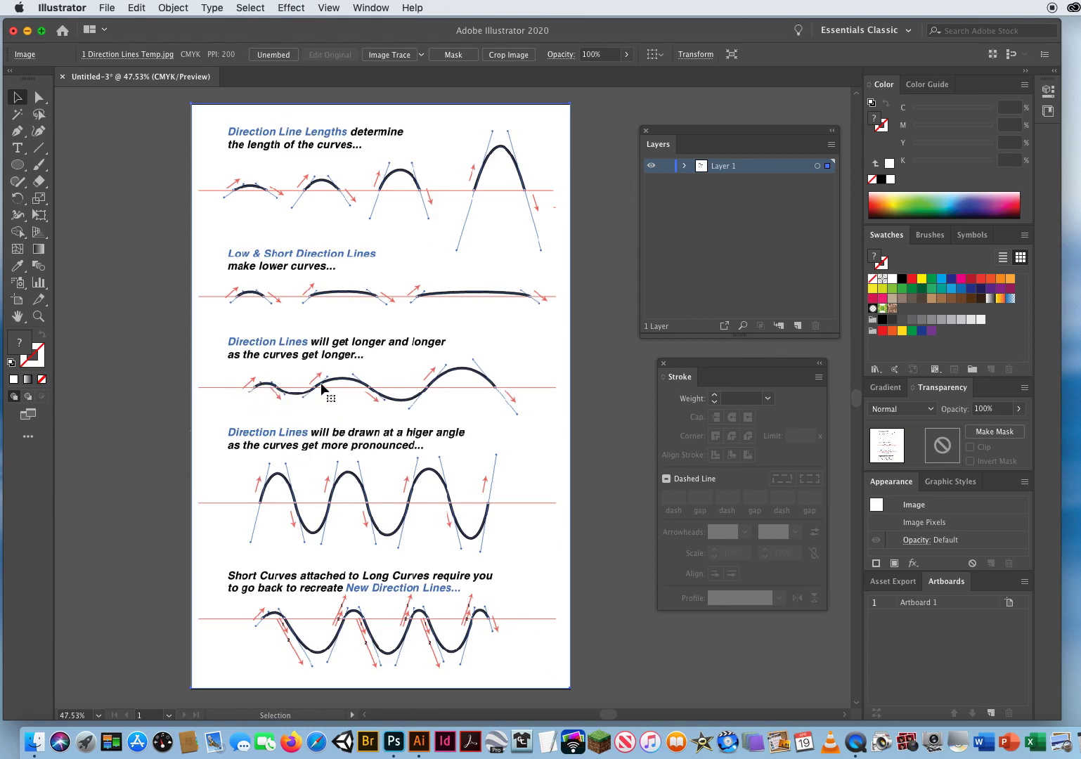
left_click_drag(289, 383, 315, 369)
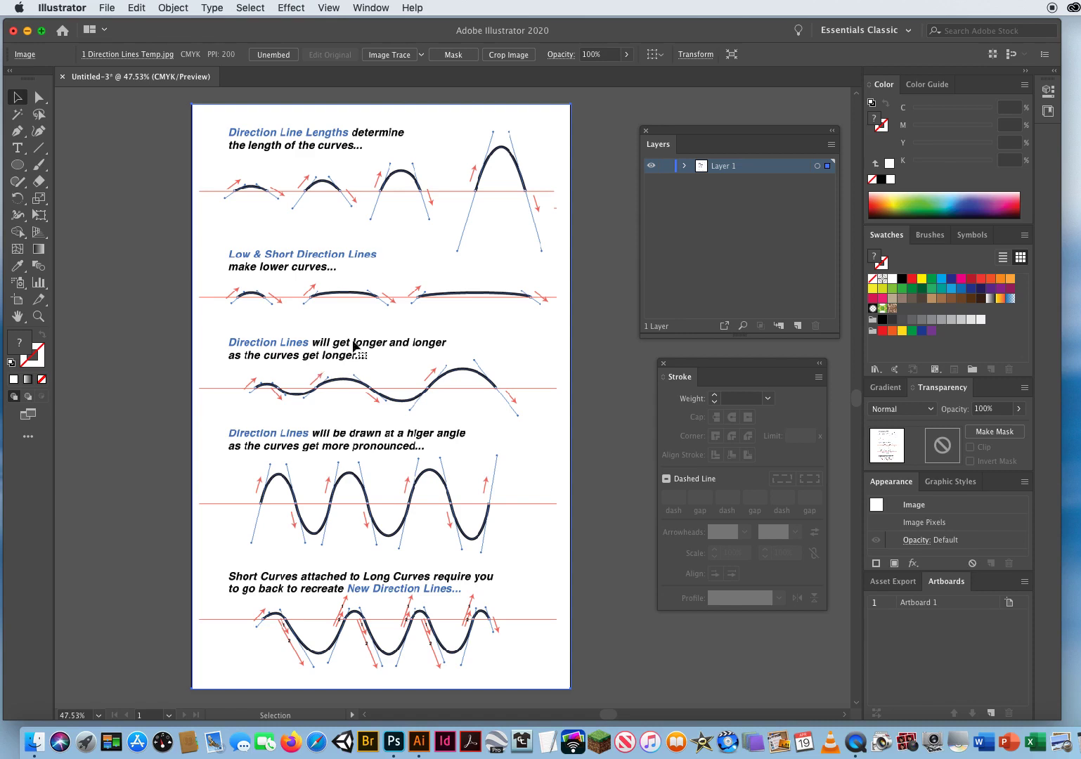
left_click_drag(701, 132, 677, 128)
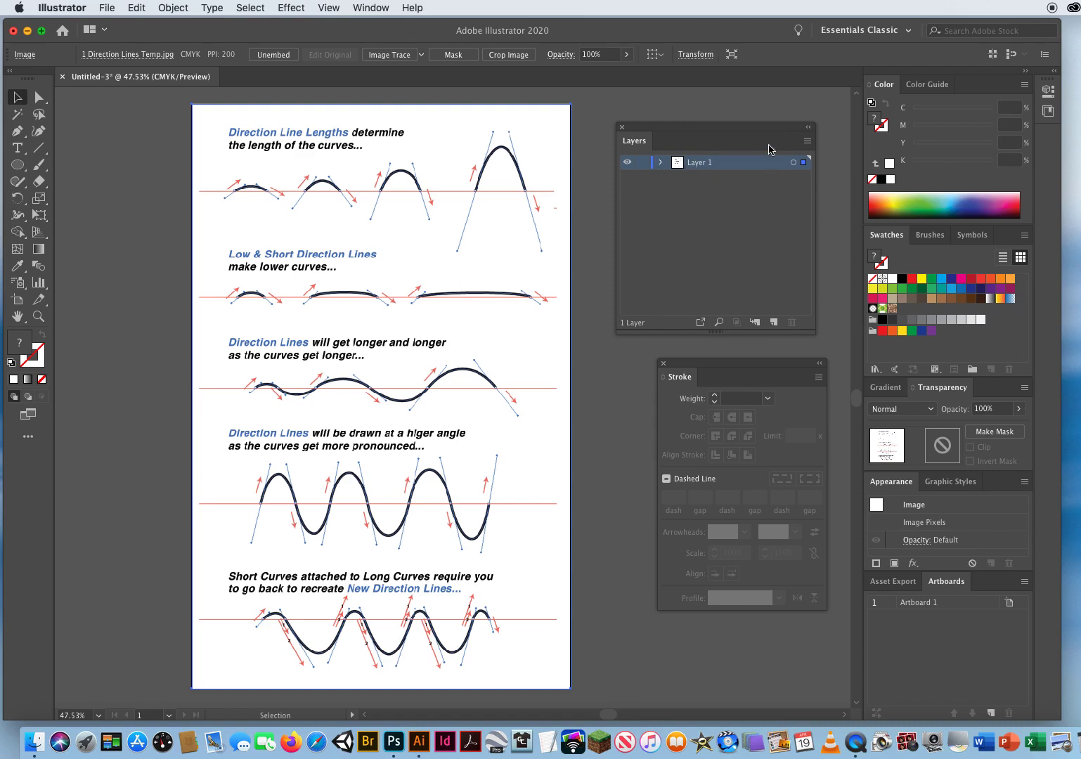
Make Layer 1 a Template layer with Dim Images set to 30%.
double_click(748, 167)
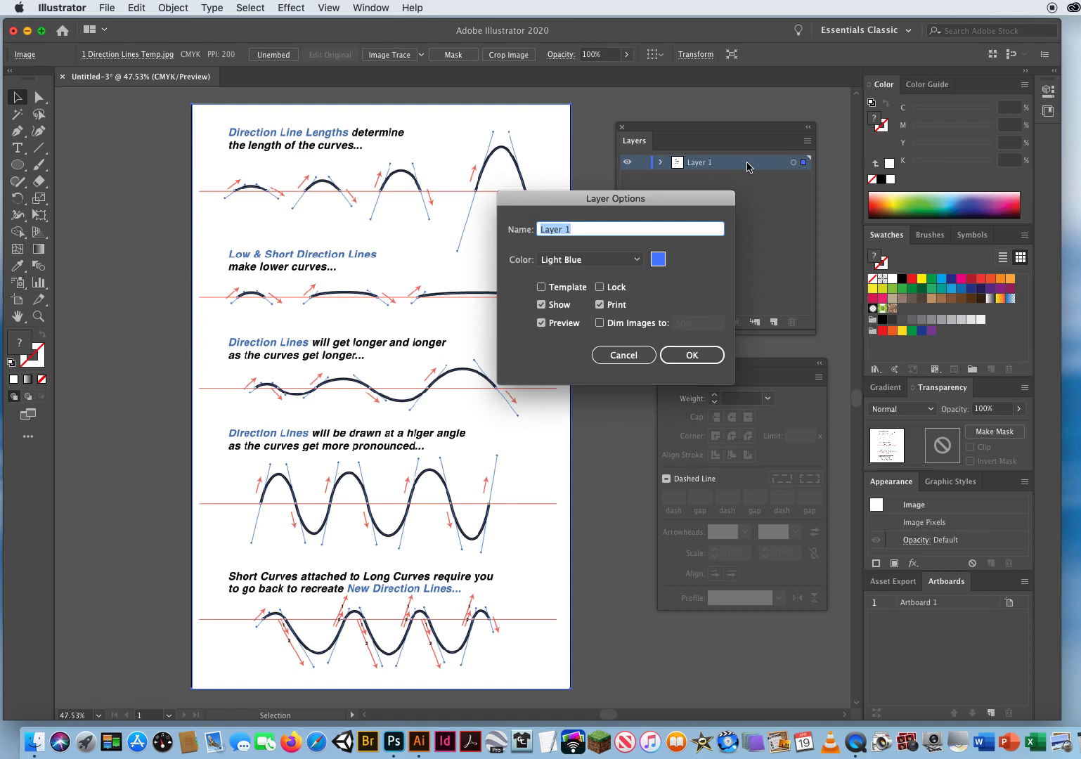
left_click_drag(568, 200, 654, 190)
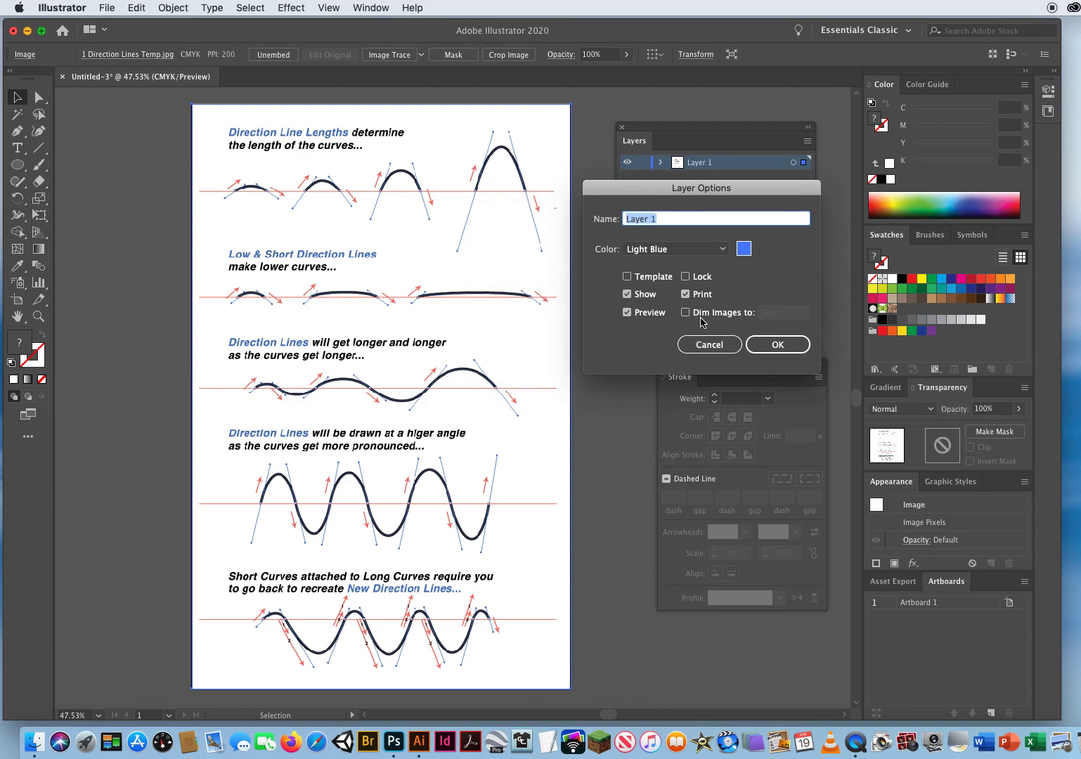
left_click(627, 276)
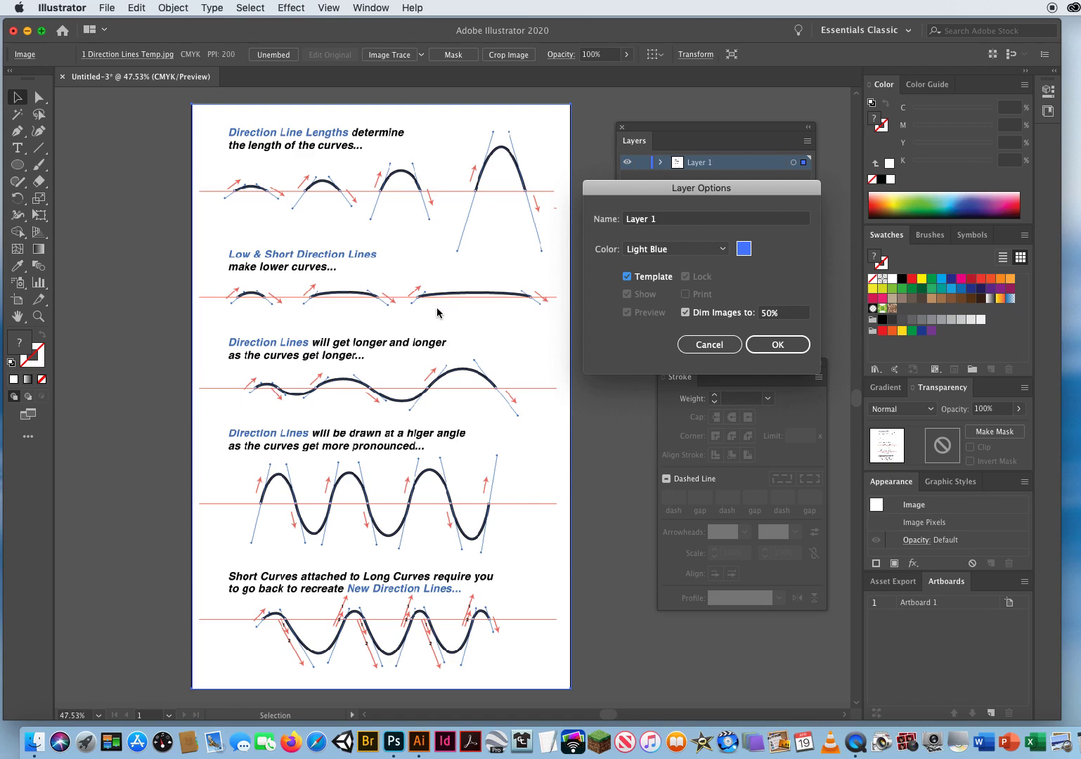
left_click(791, 317)
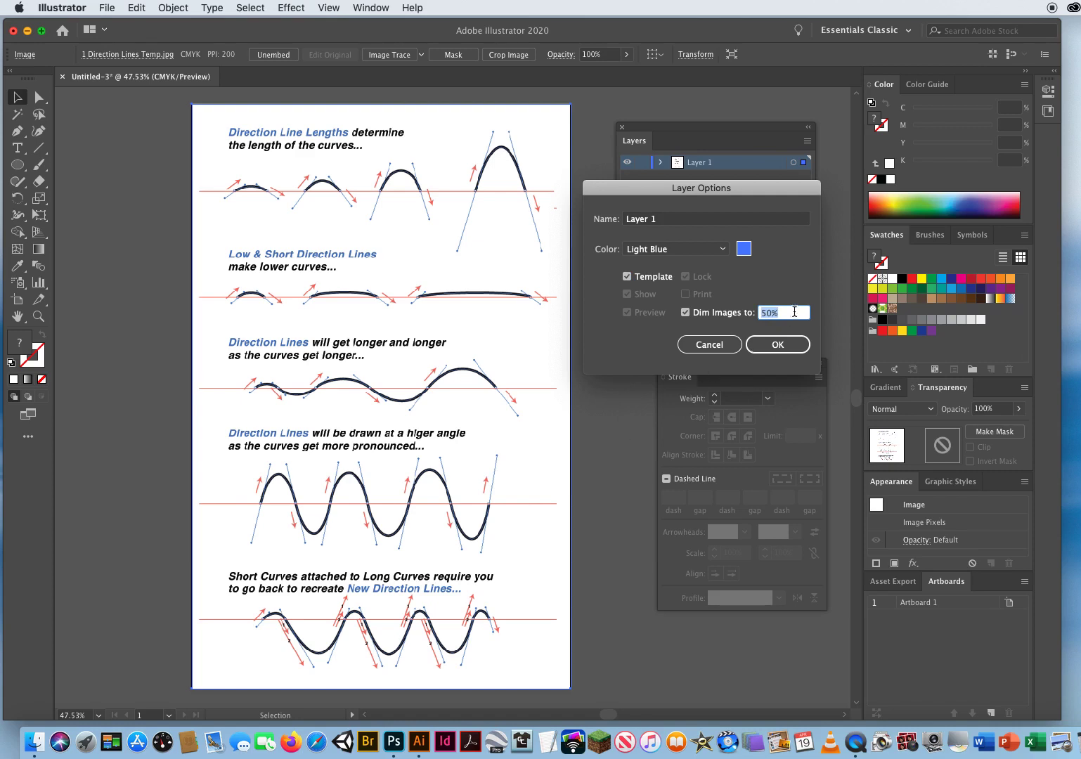
type("30")
left_click(773, 345)
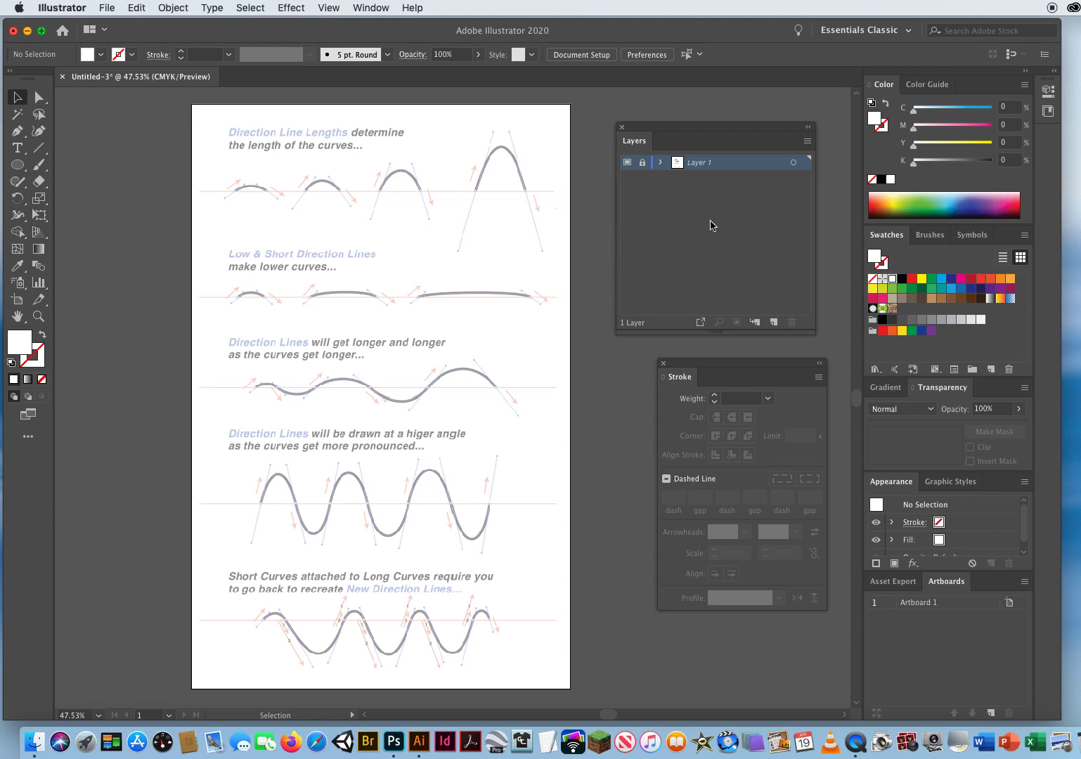
left_click_drag(716, 128, 714, 122)
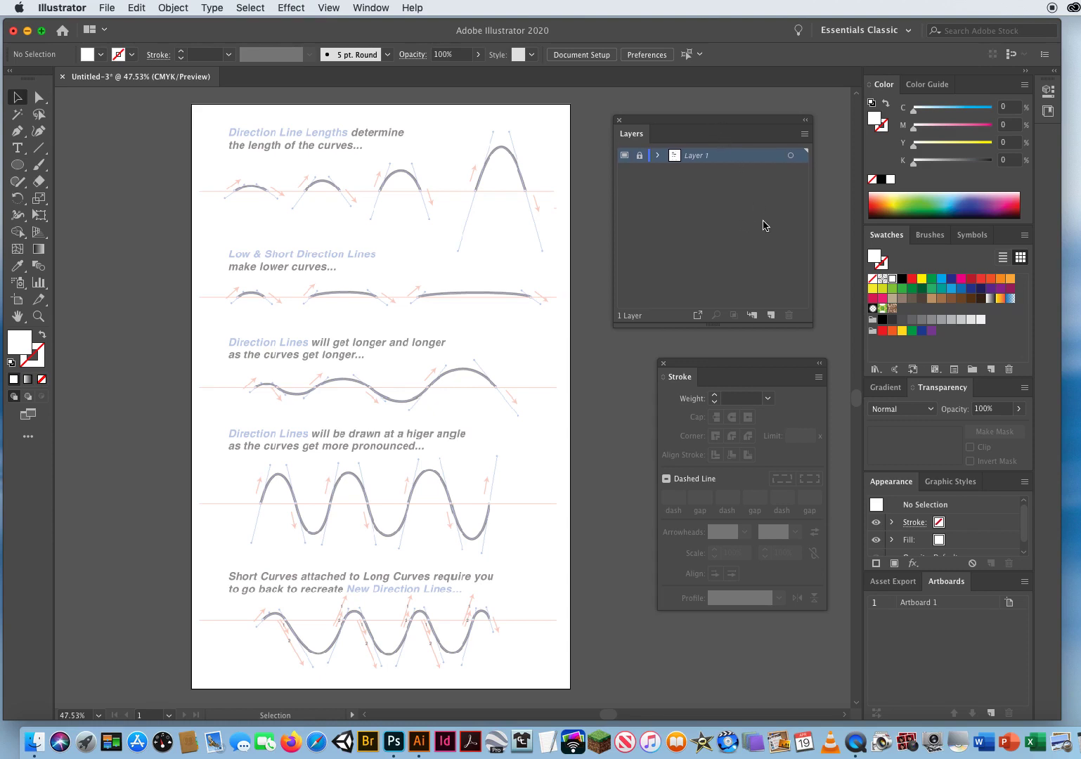
left_click(771, 314)
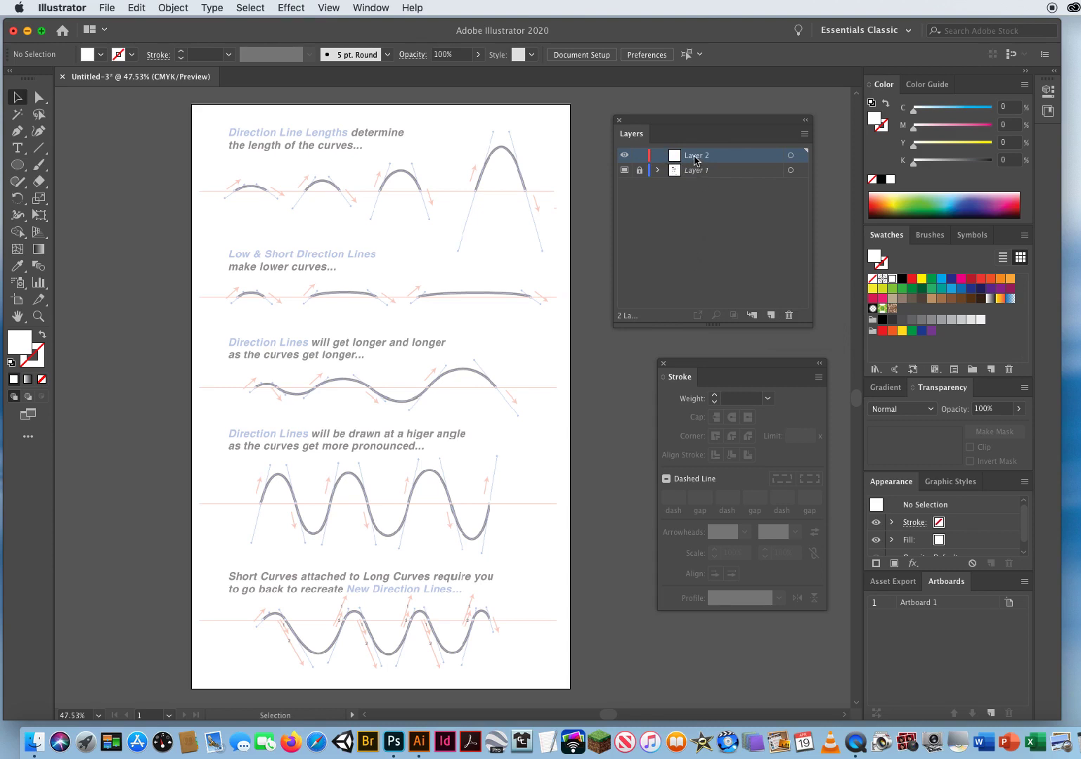
double_click(695, 156)
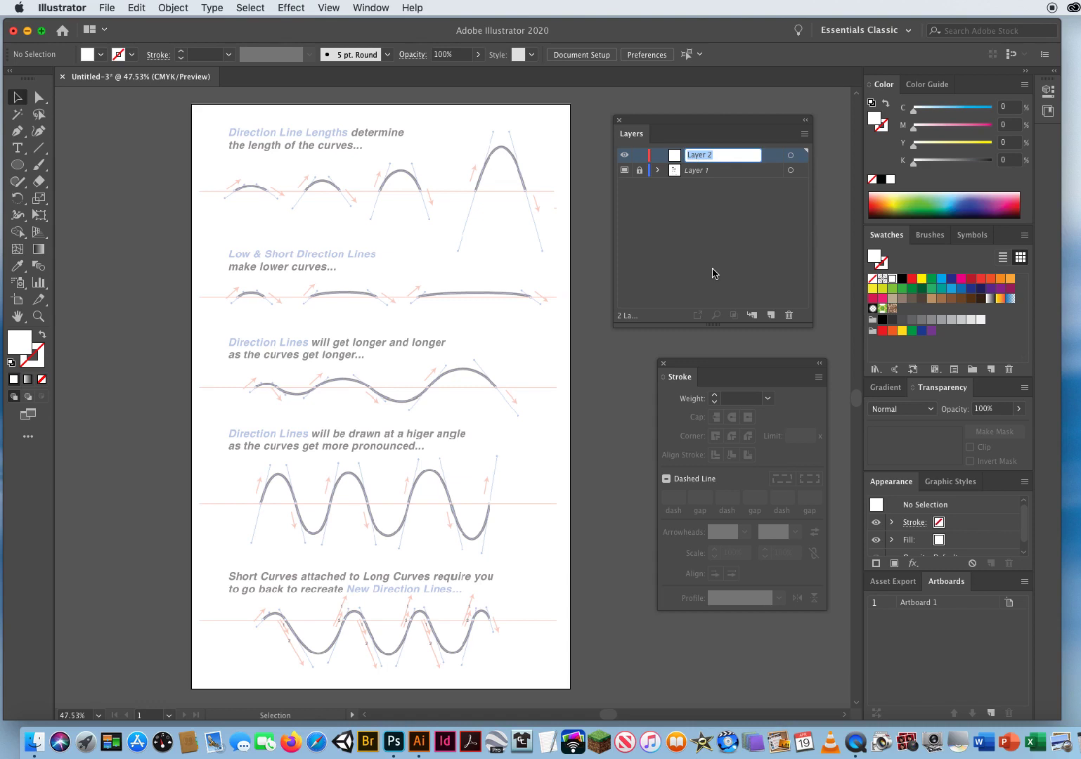
type("Curves")
key("Return")
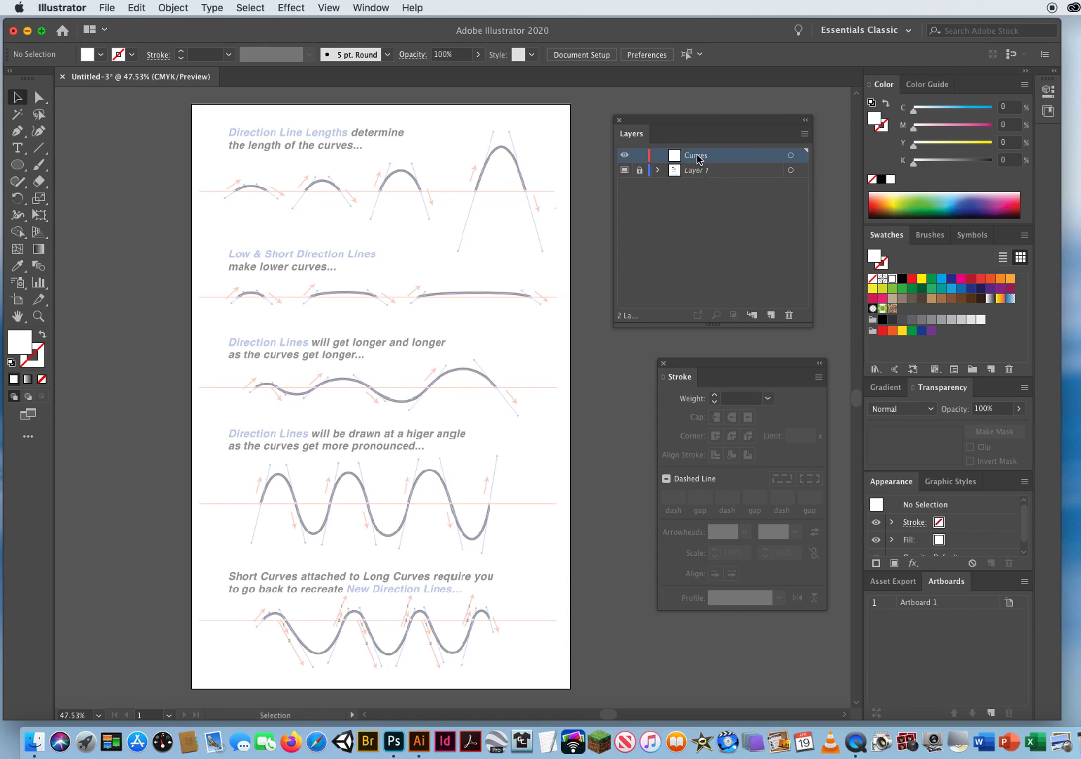
double_click(750, 161)
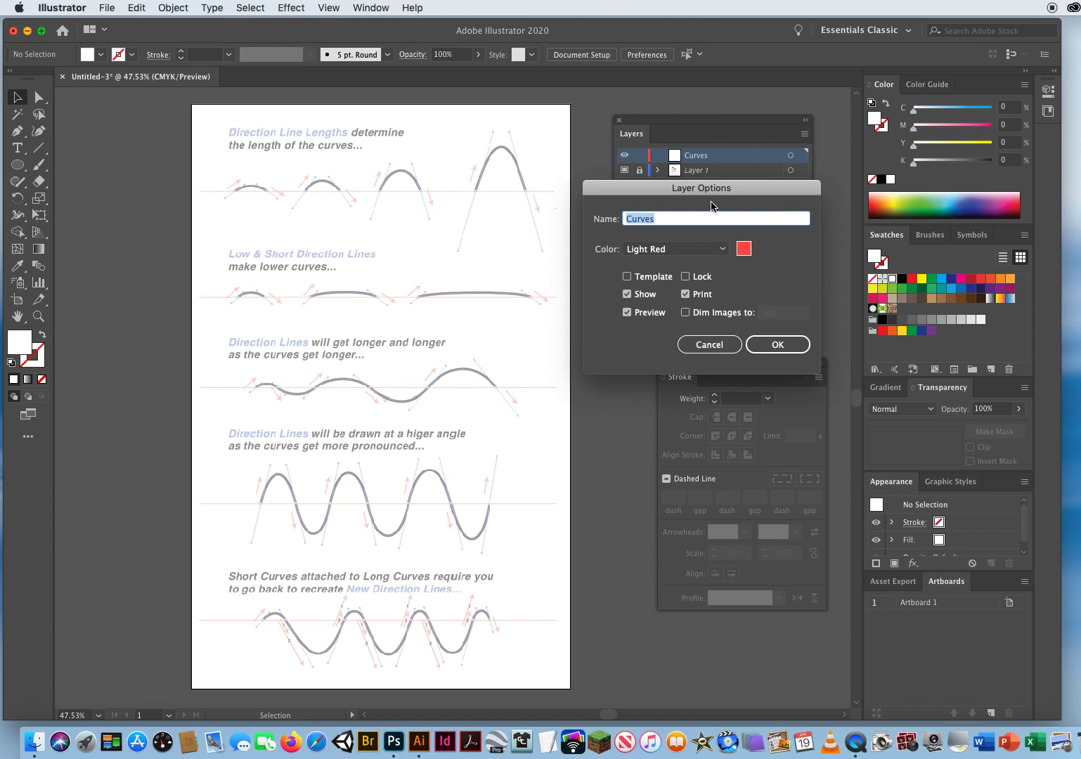
left_click_drag(711, 188, 695, 283)
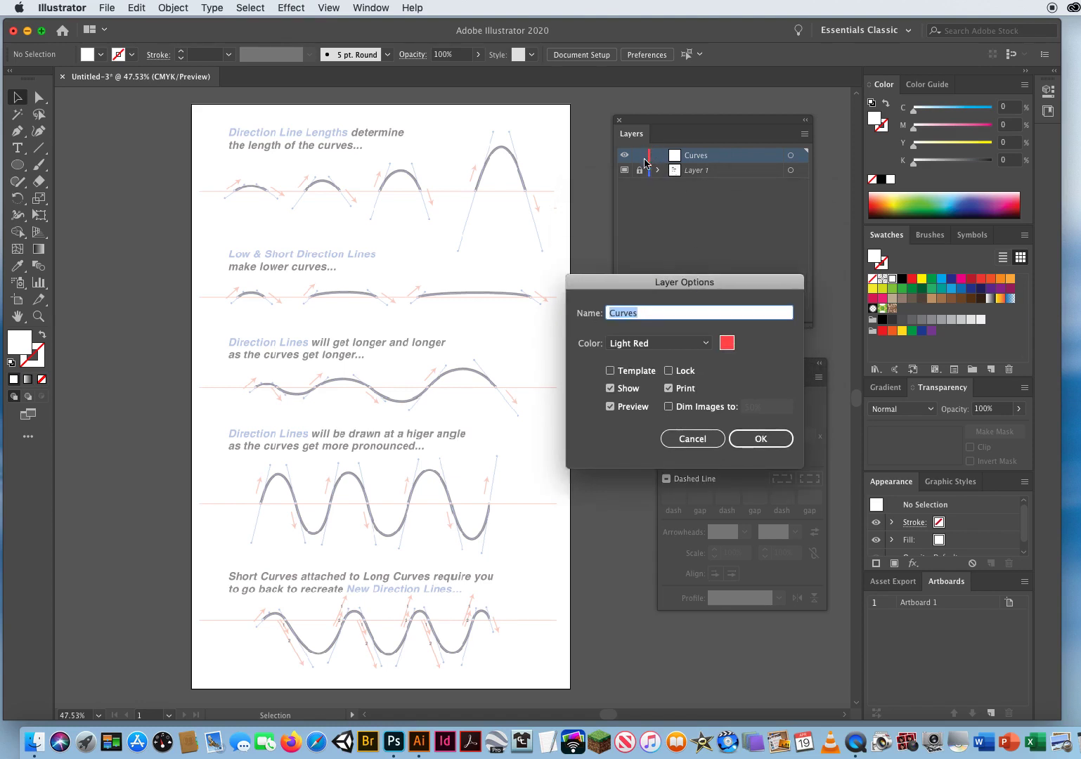
left_click(669, 344)
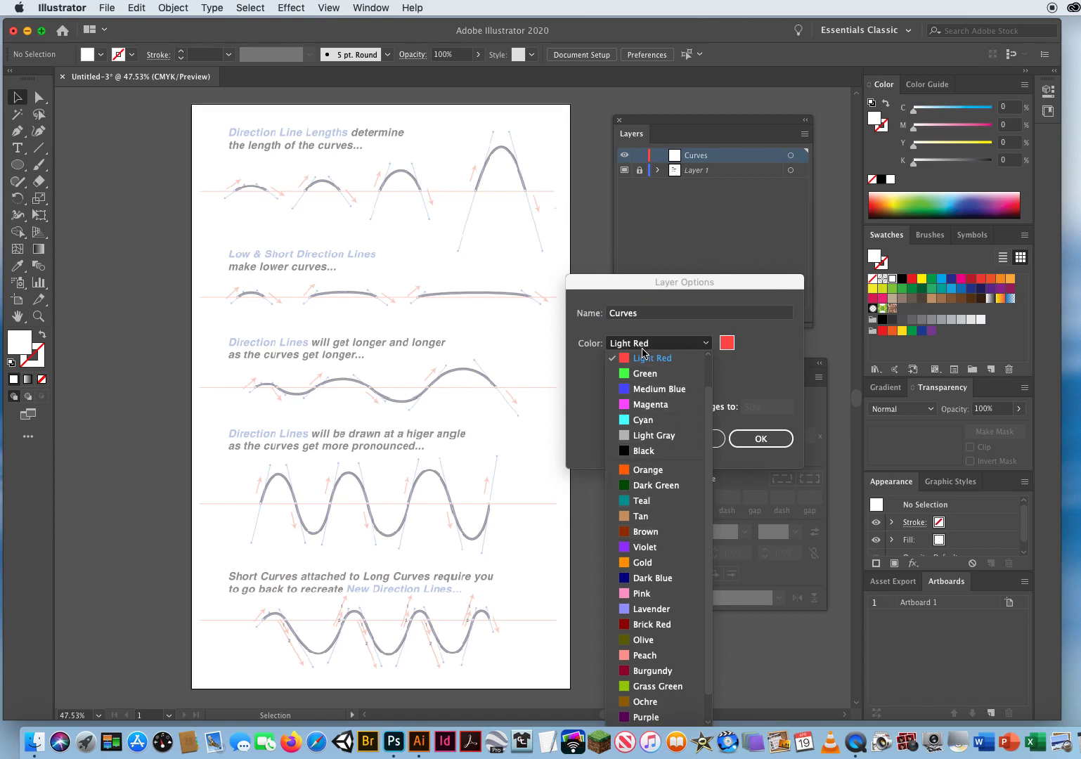
left_click(768, 363)
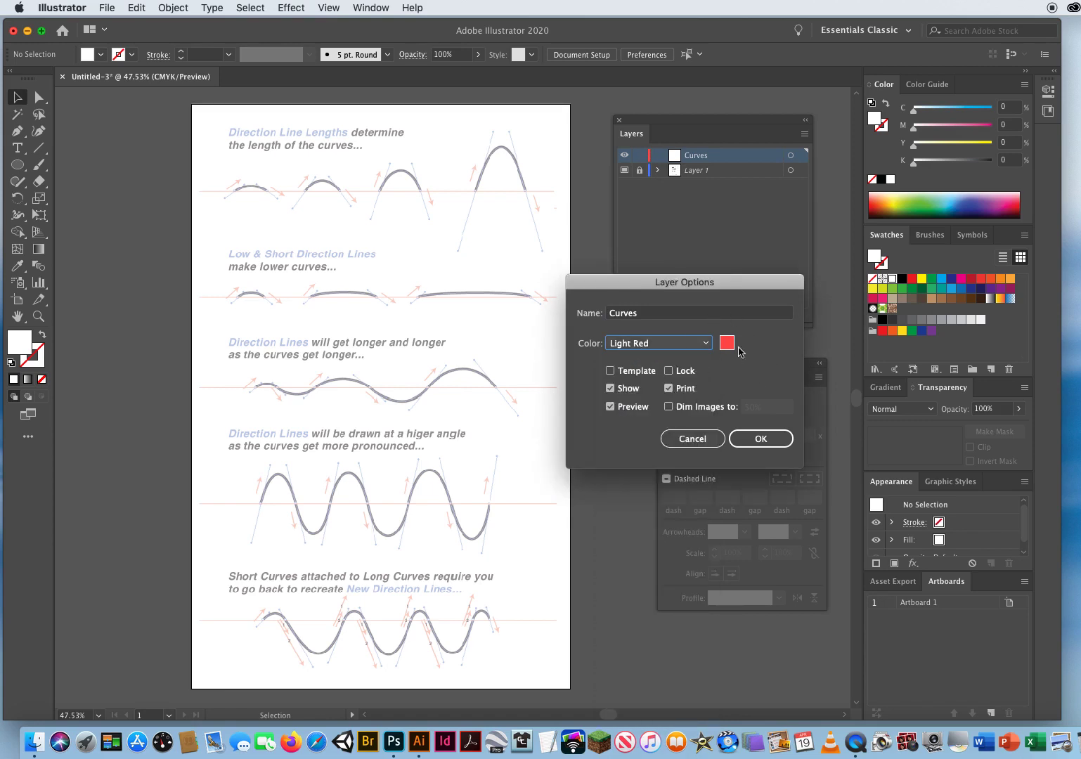
left_click(750, 437)
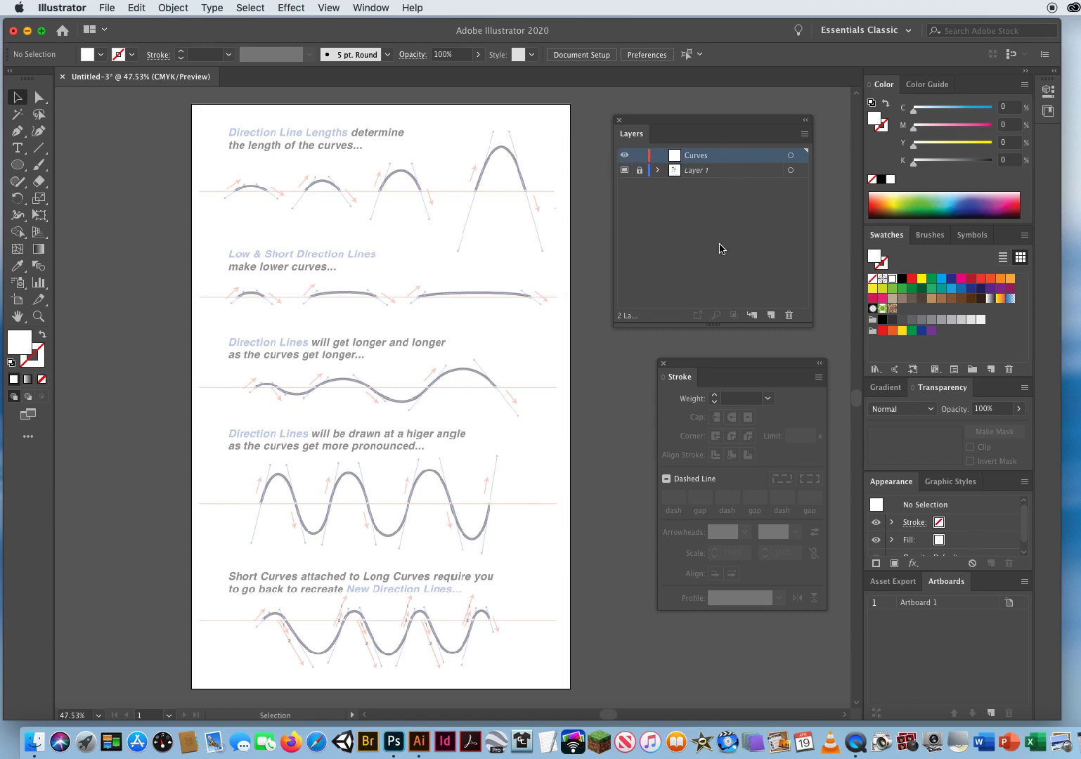
Reset to default colours, set the fill to none, and make the stroke active.
key("d")
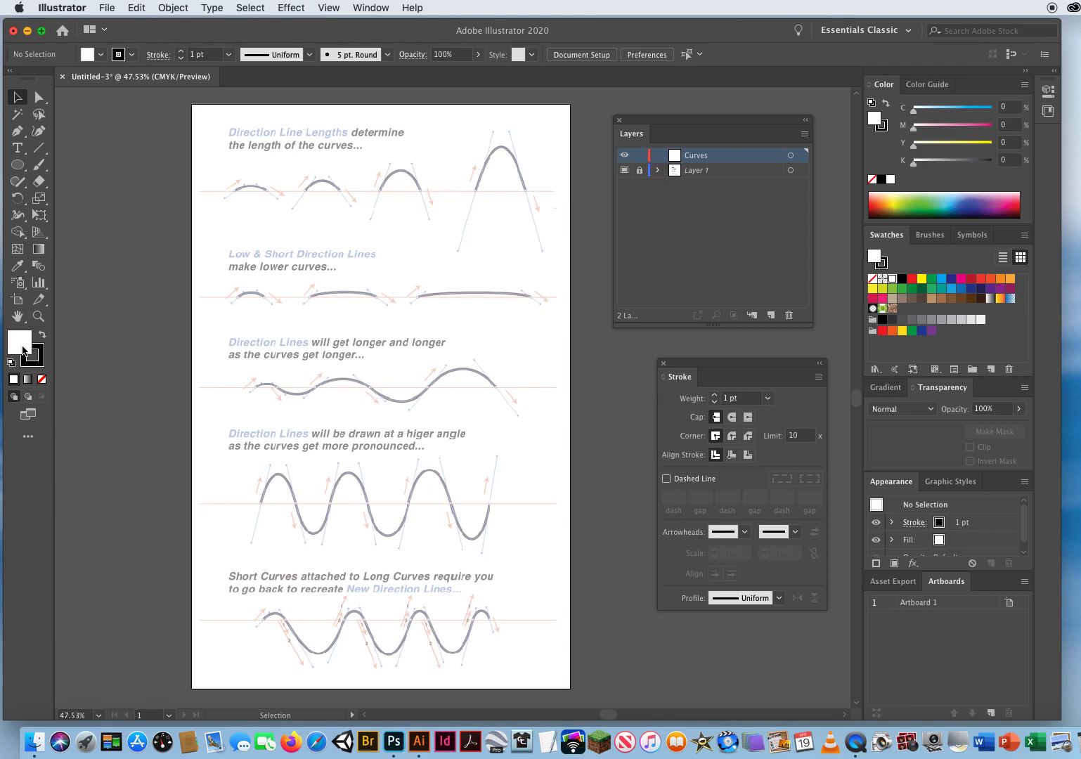
key("/")
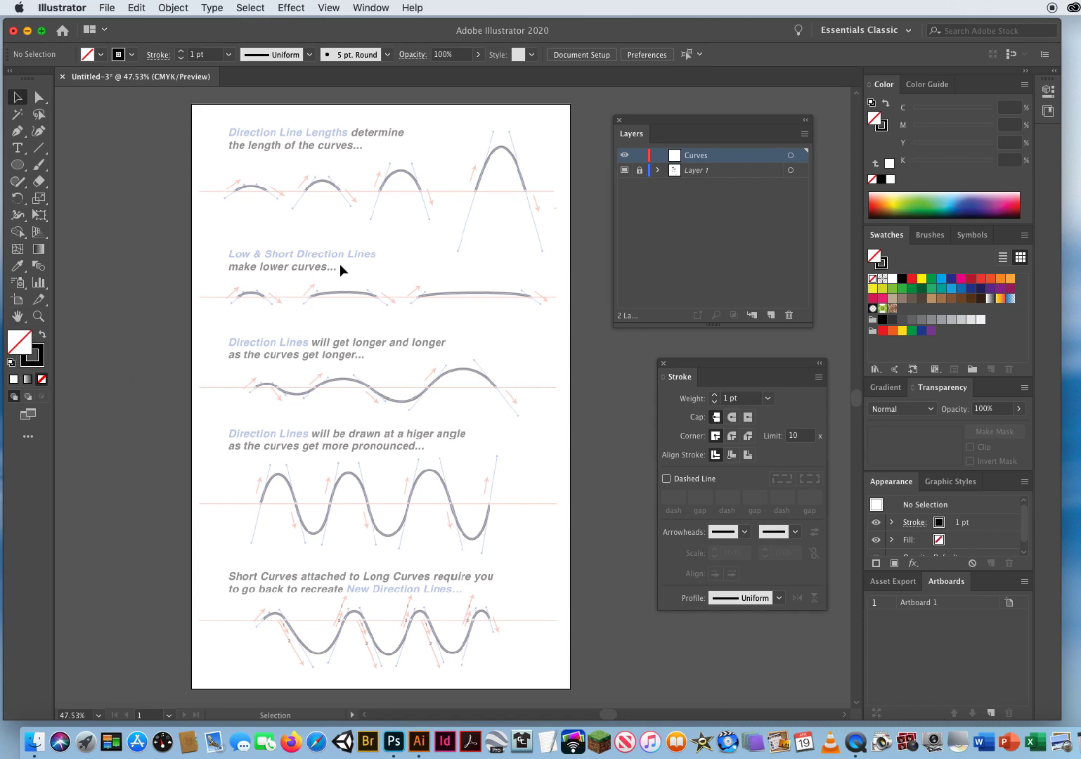
left_click(44, 361)
Raise the stroke weight to 5 pt in the Stroke panel.
left_click_drag(706, 368, 712, 353)
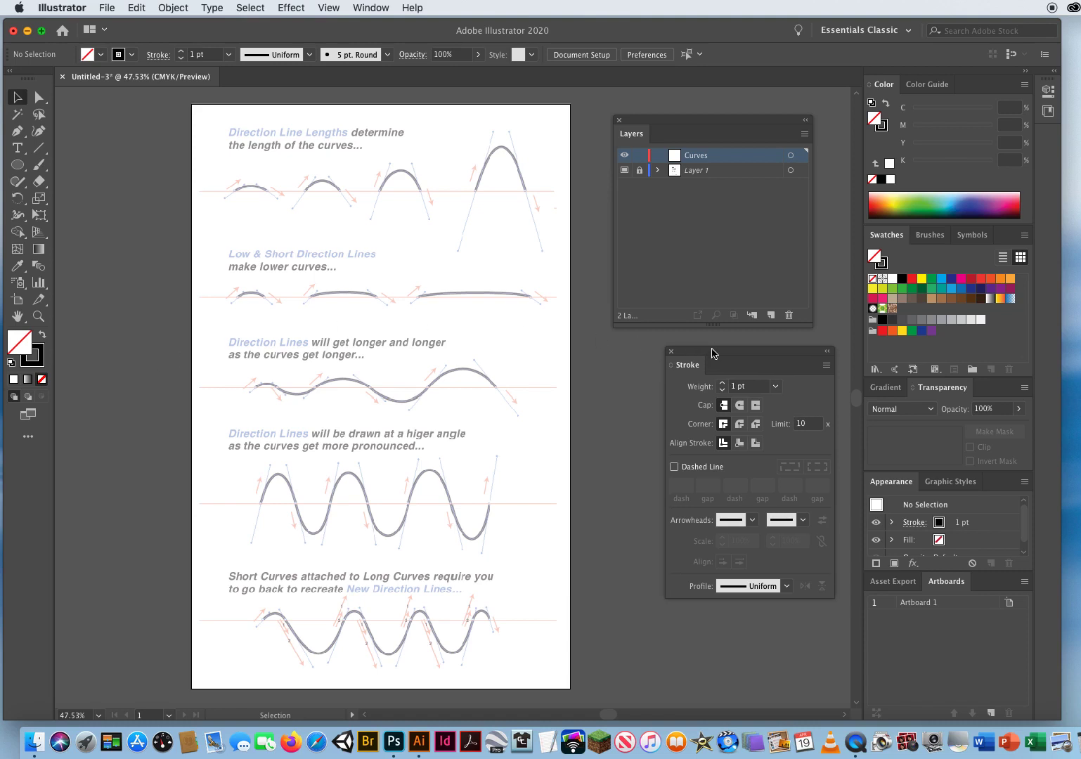
left_click(756, 388)
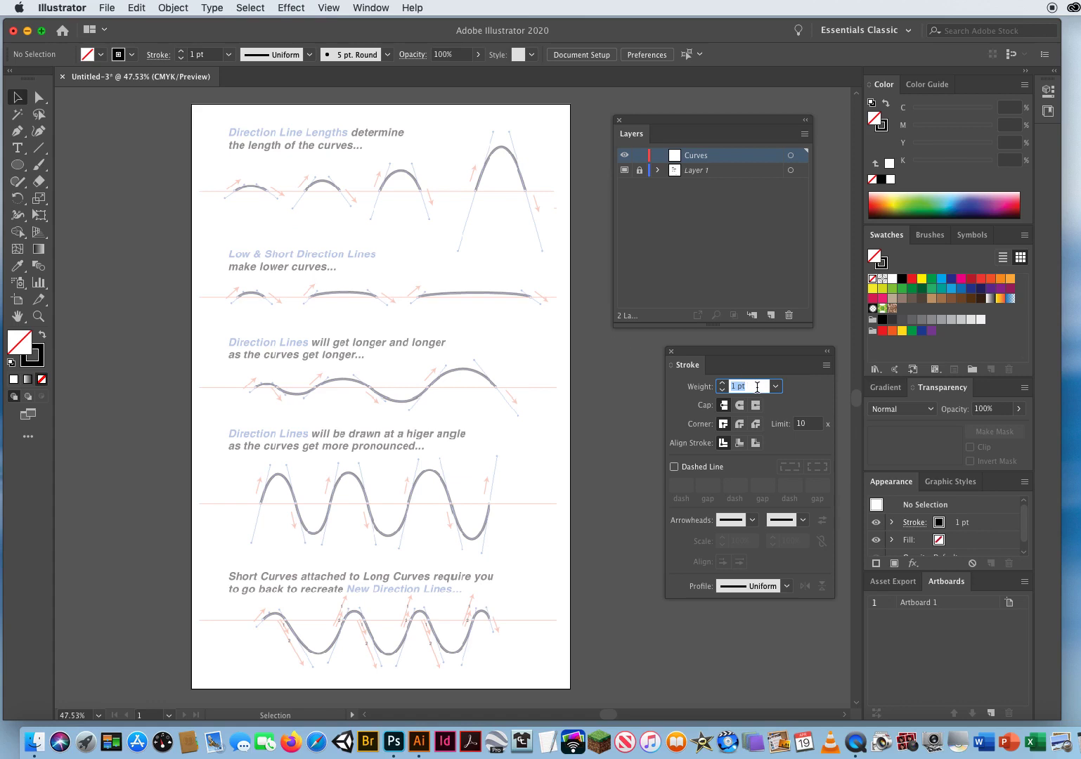
left_click(723, 383)
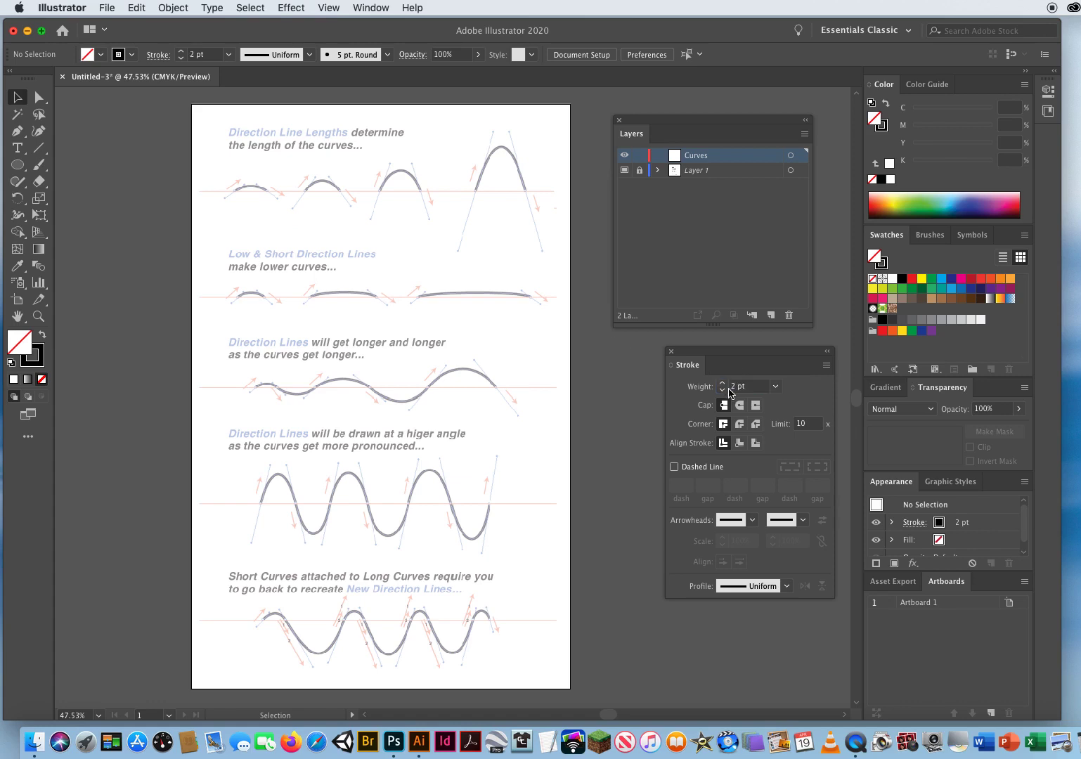
left_click(724, 383)
left_click(724, 383)
left_click(724, 383)
left_click(769, 386)
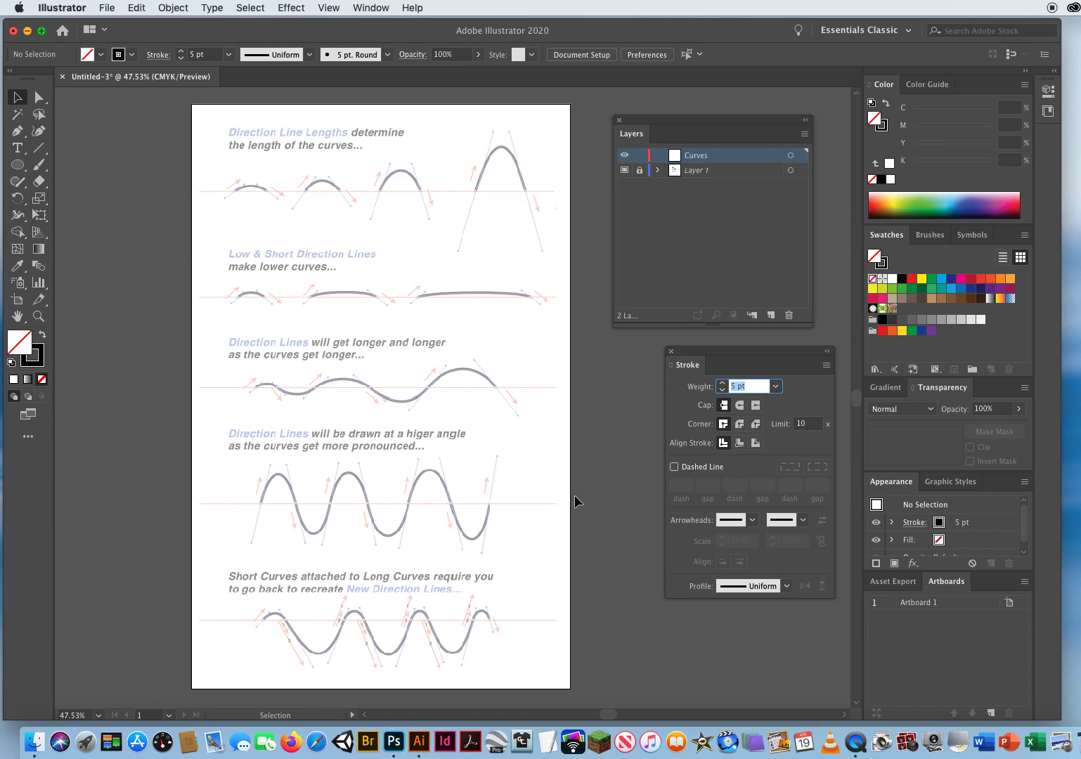
Collapse the docked panels to icons and dock the Stroke panel under the floating Layers panel.
left_click_drag(686, 358, 828, 374)
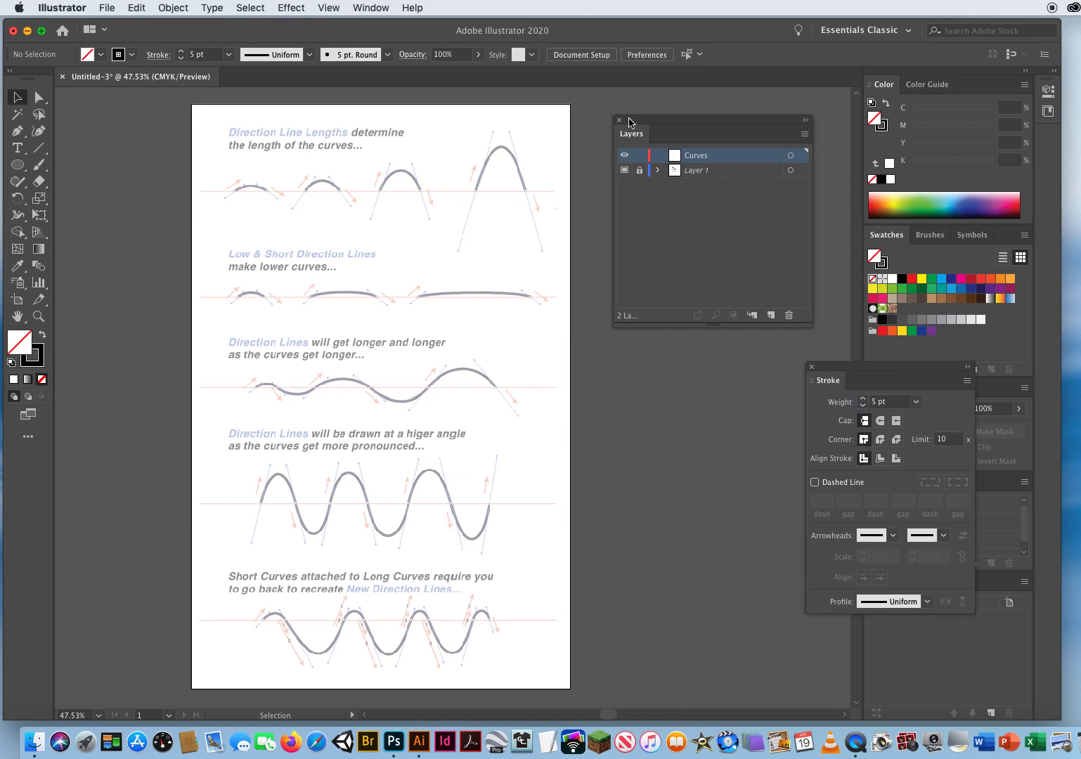
mouse_move(628, 121)
left_mouse_down()
mouse_move(861, 137)
mouse_move(821, 121)
left_mouse_up()
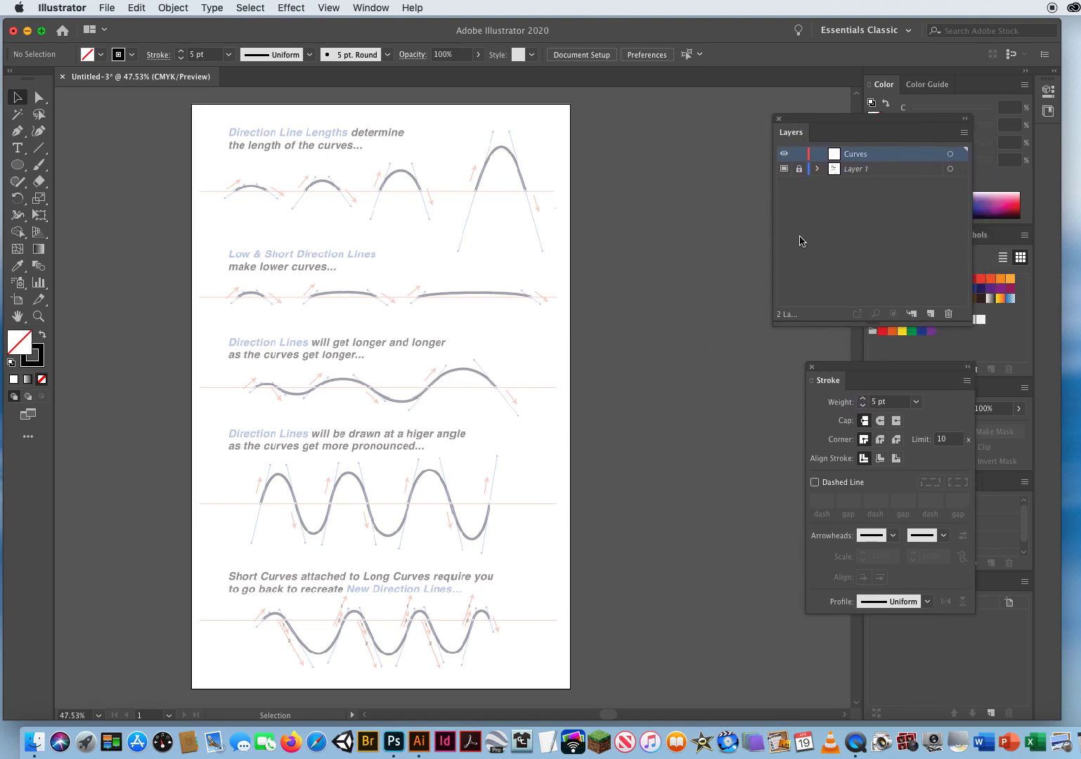
left_click_drag(834, 366, 754, 364)
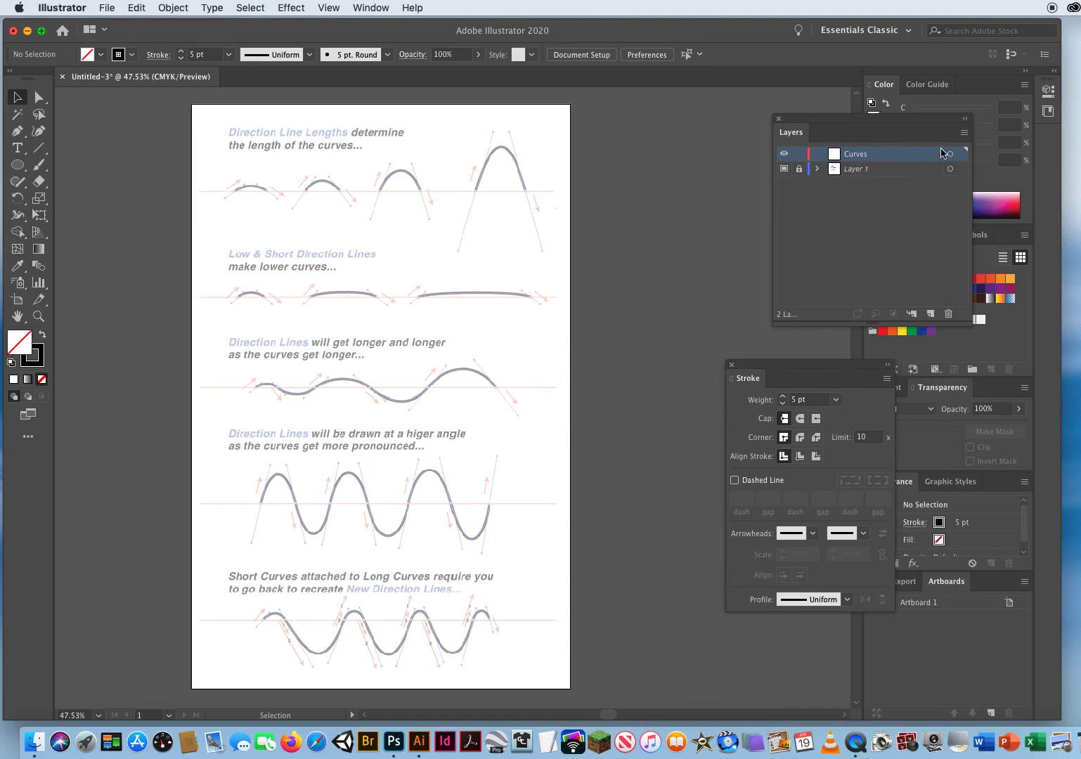
left_click(1026, 75)
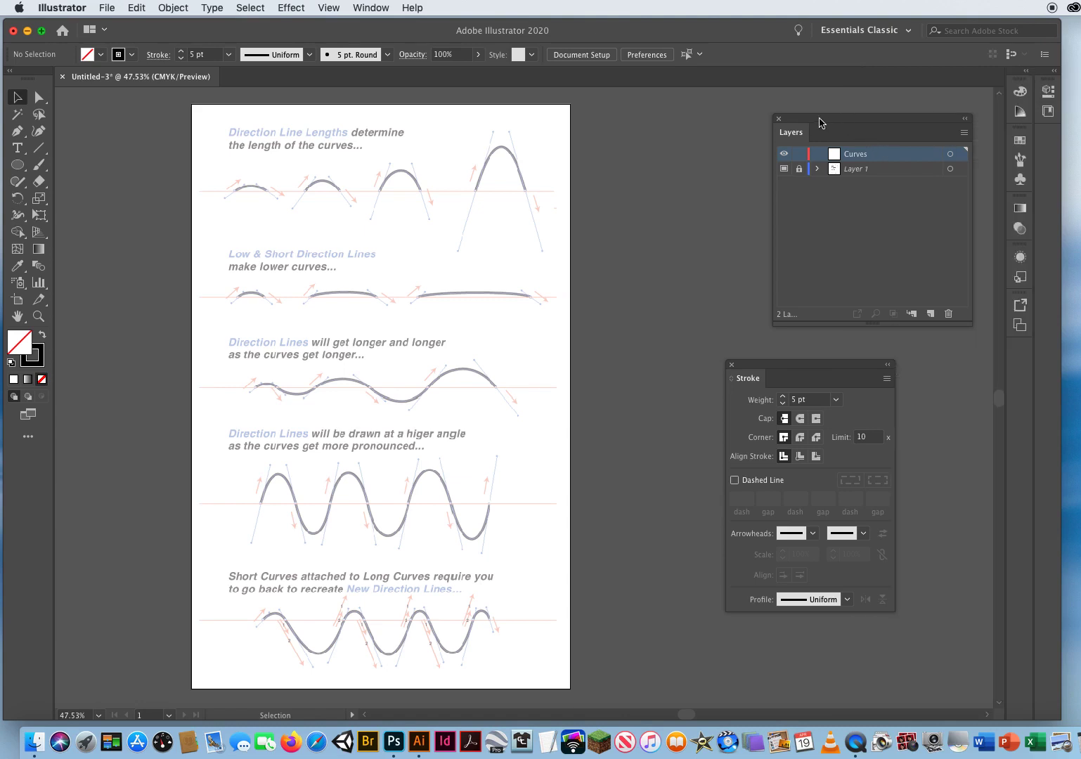
mouse_move(818, 121)
left_mouse_down()
mouse_move(838, 105)
mouse_move(828, 103)
left_mouse_up()
left_click_drag(771, 379, 854, 340)
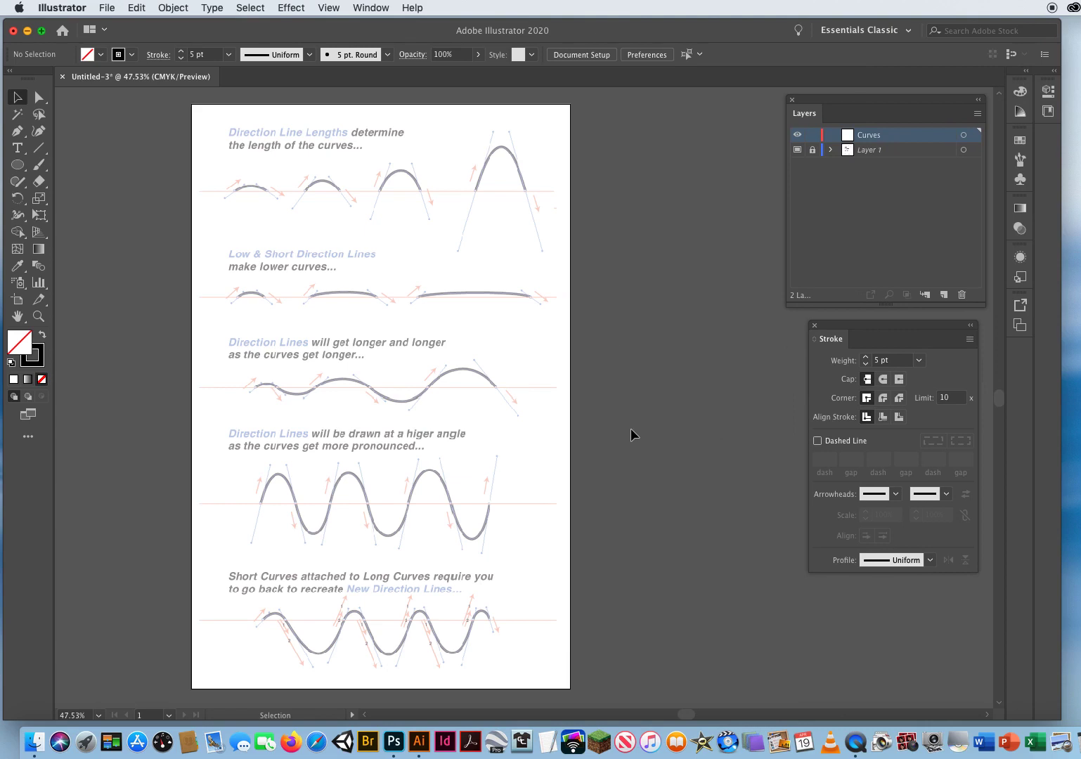
Zoom to 150% and bring the first row of Direction Line Lengths curves into view.
left_click(39, 316)
left_click(277, 217)
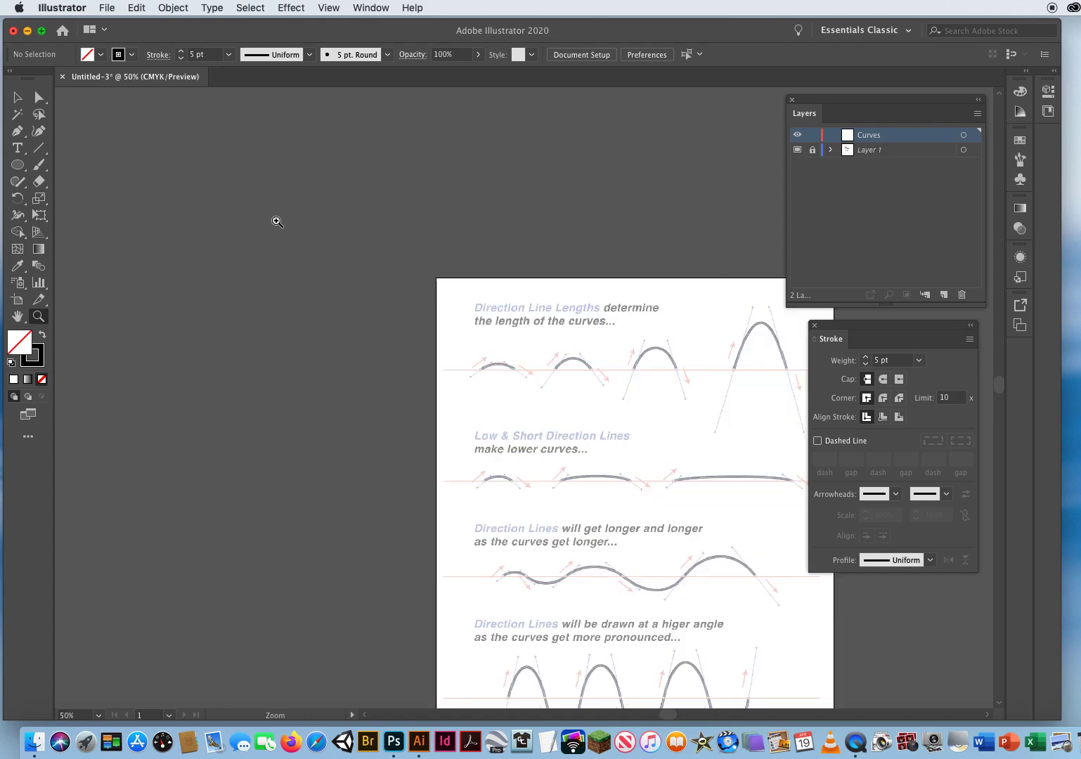
left_click(533, 378)
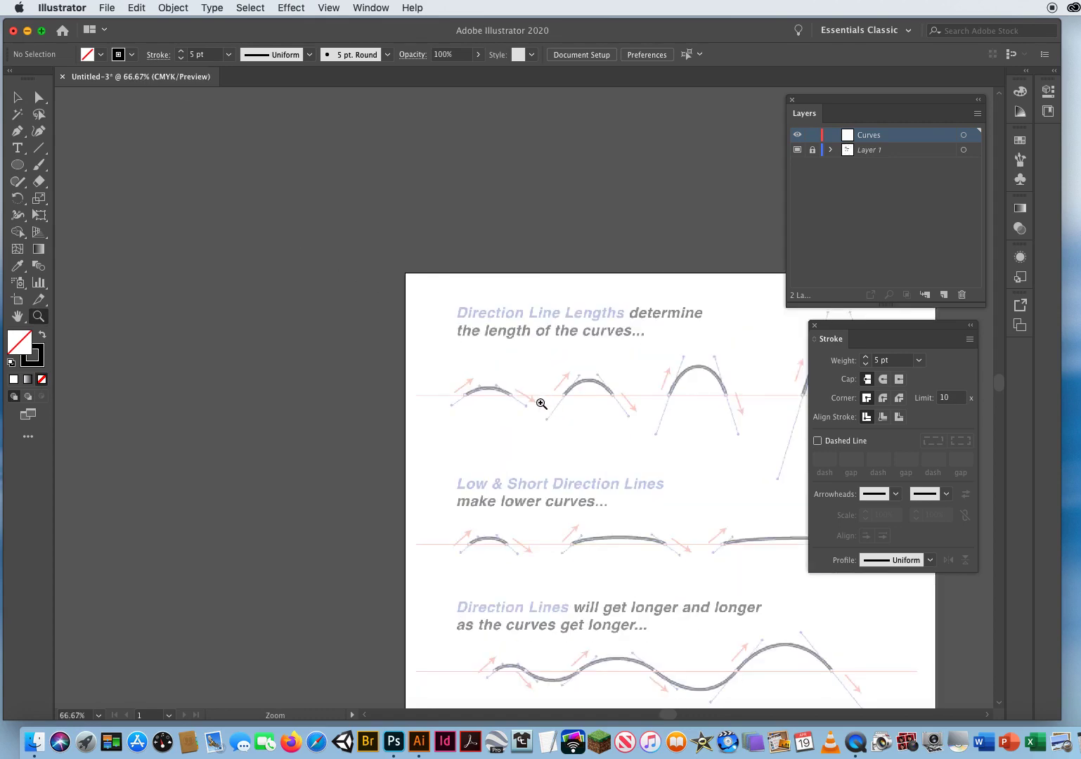
left_click(541, 405)
left_click(535, 379)
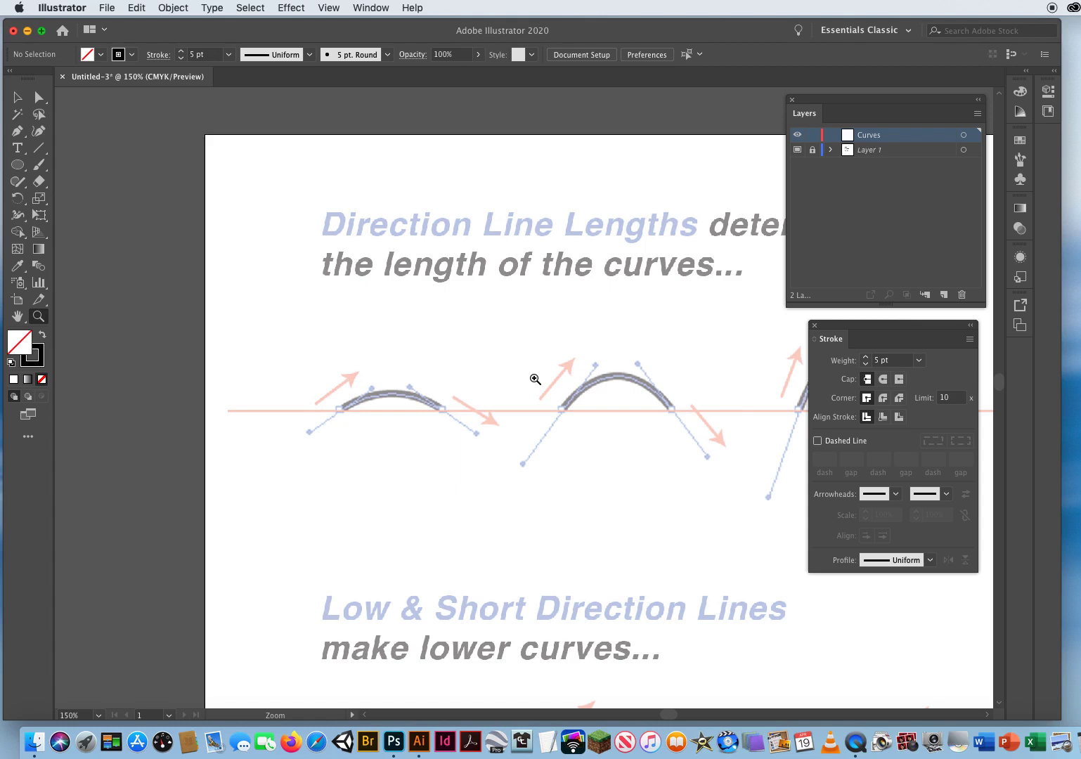
key("space")
scroll(398, 411, "left", 10)
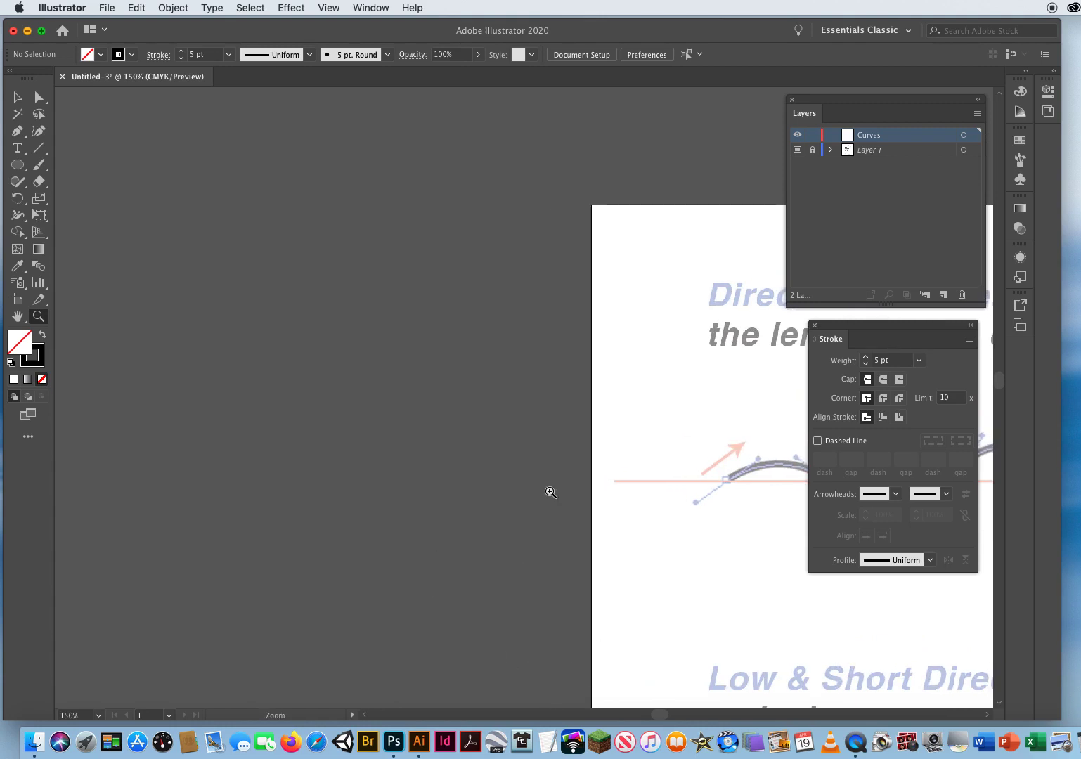
key("space")
left_click_drag(763, 447, 353, 330)
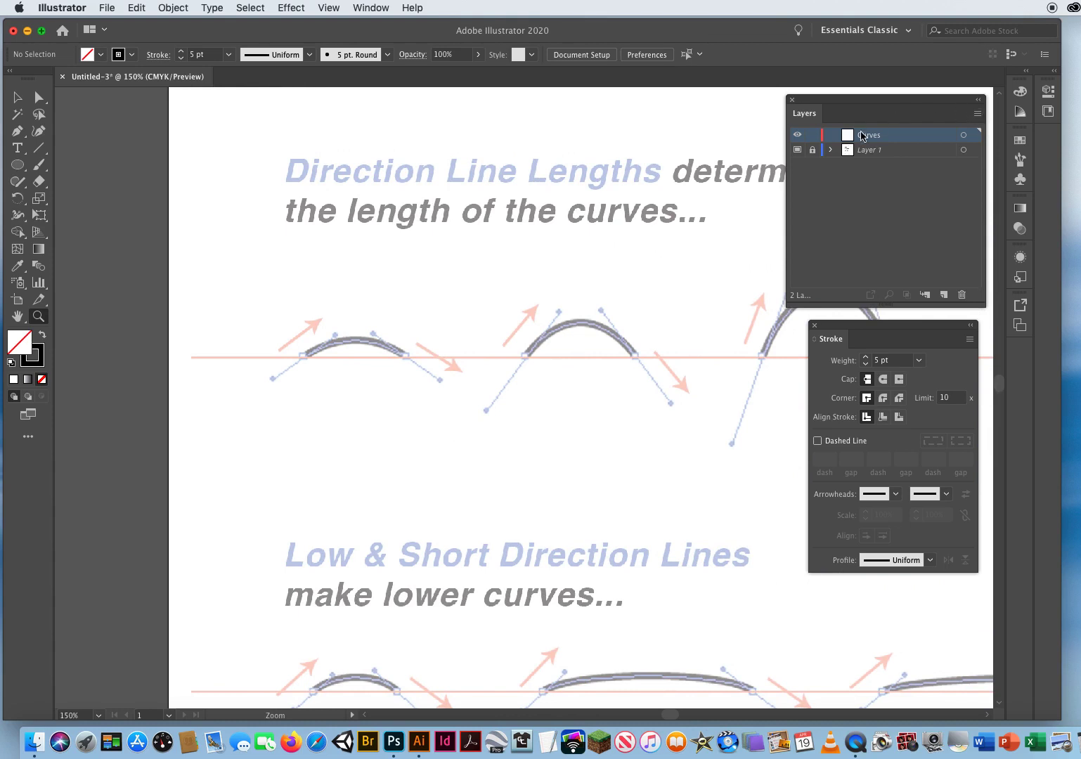
Confirm the 5 pt stroke weight and activate the Pen tool for tracing.
left_click(907, 360)
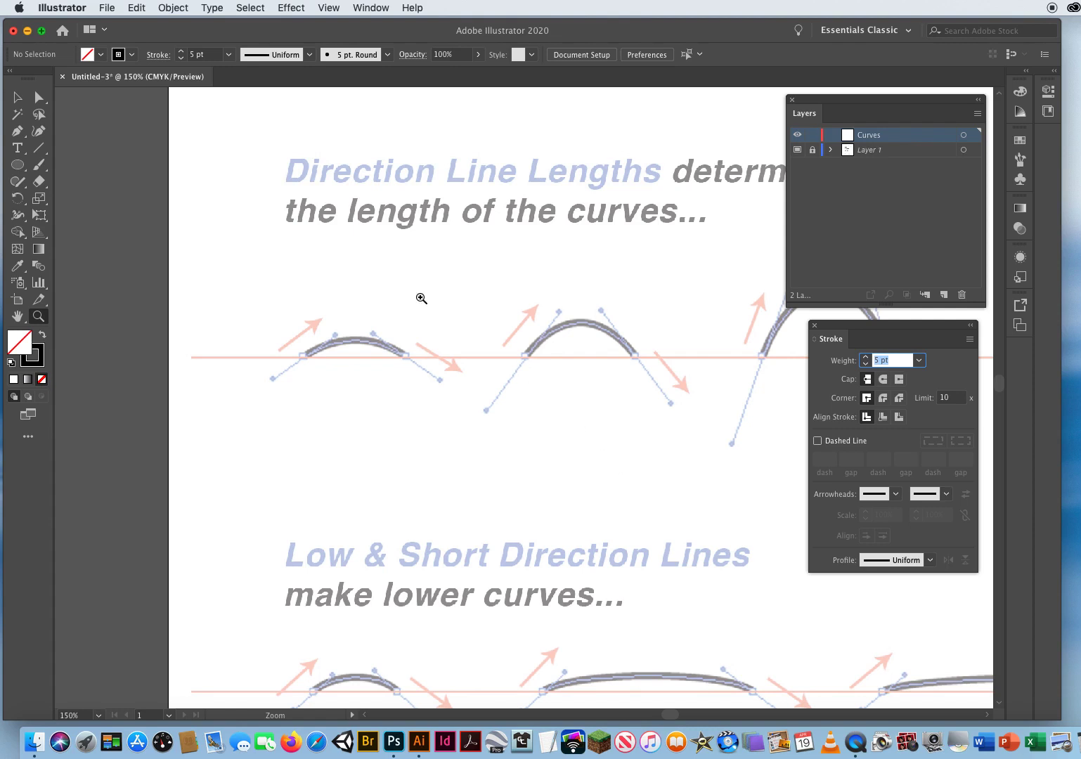
left_click(18, 132)
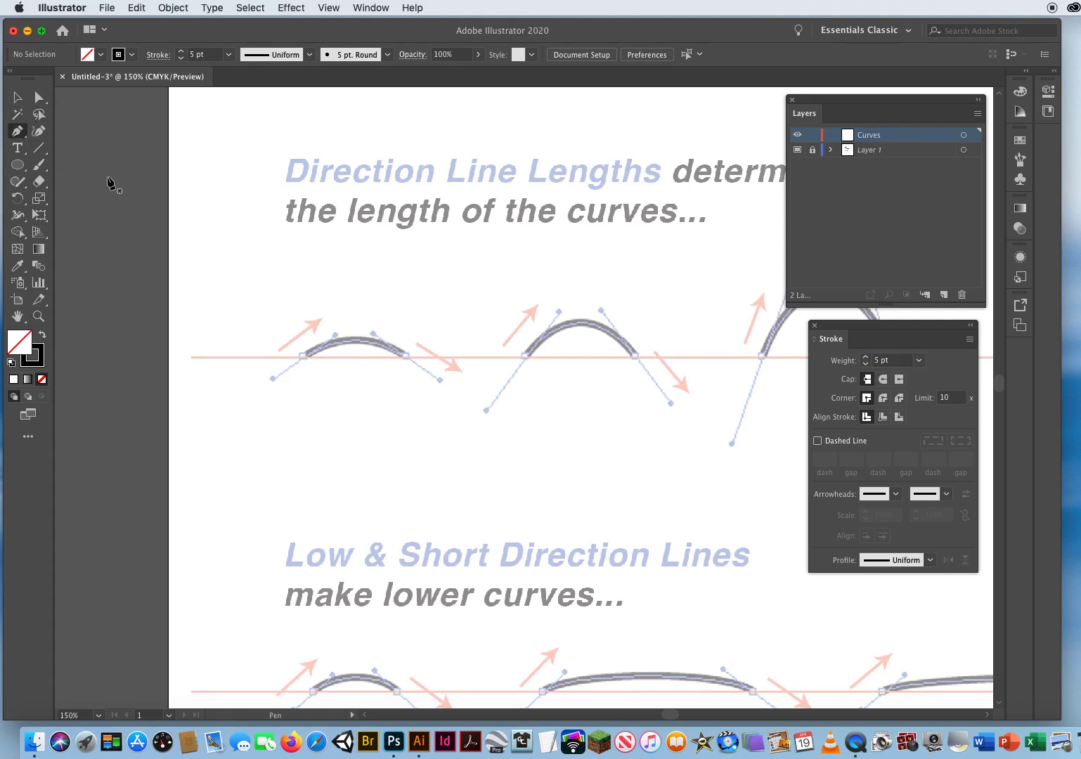
left_click(19, 133)
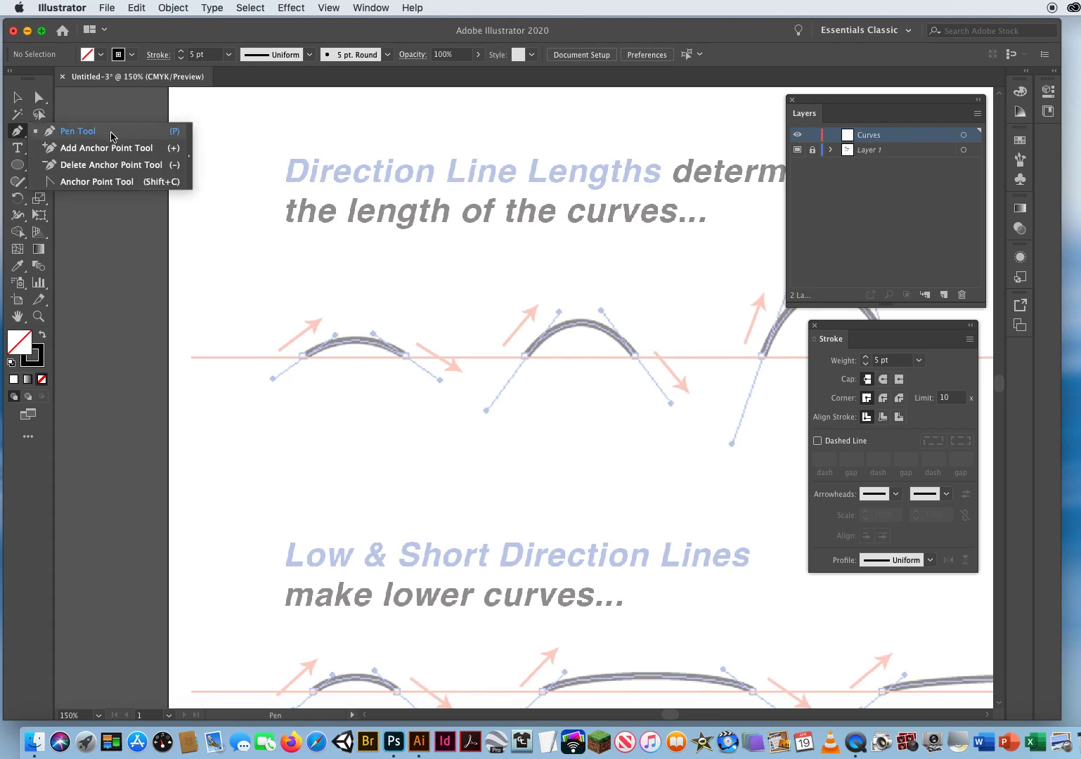
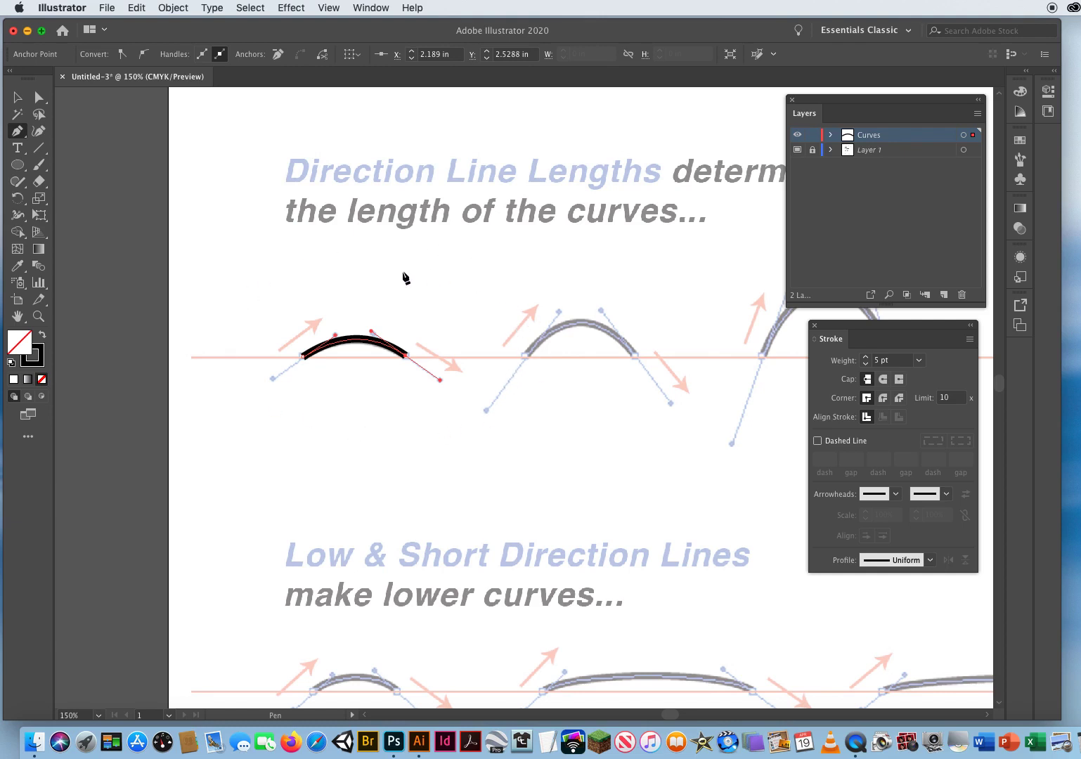
Add more looping practice anchors, then end the tangled path and delete it.
left_click_drag(526, 356, 563, 305)
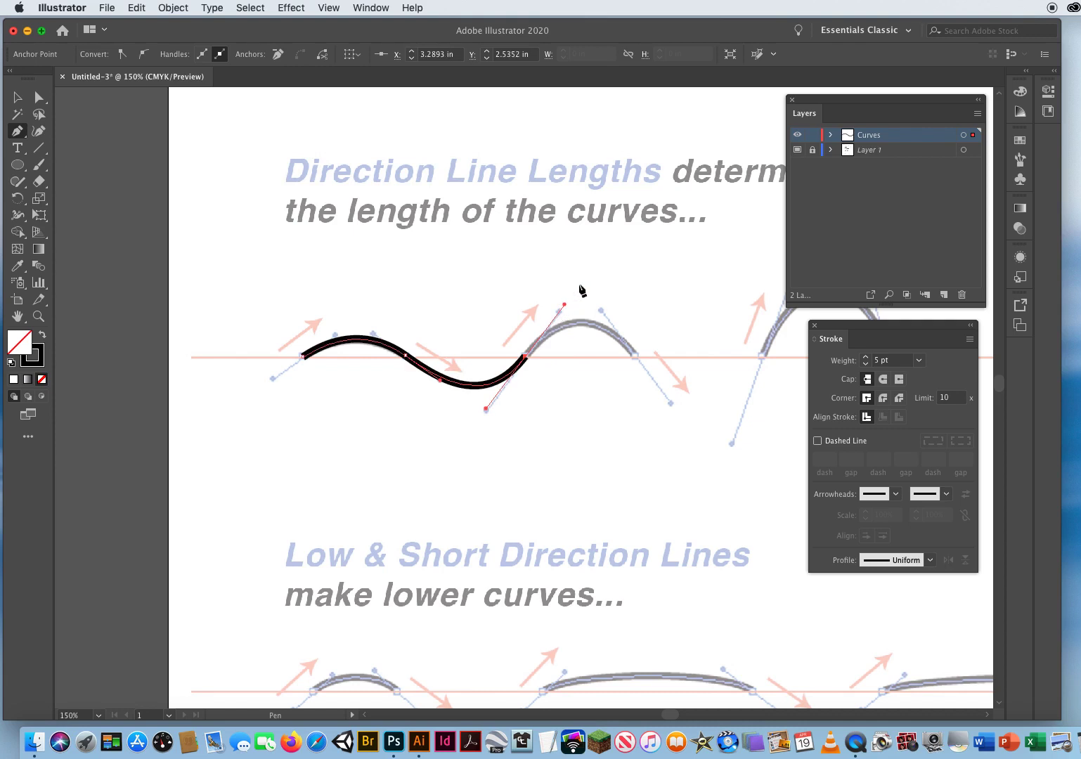
left_click_drag(635, 357, 694, 433)
left_click_drag(729, 330, 746, 133)
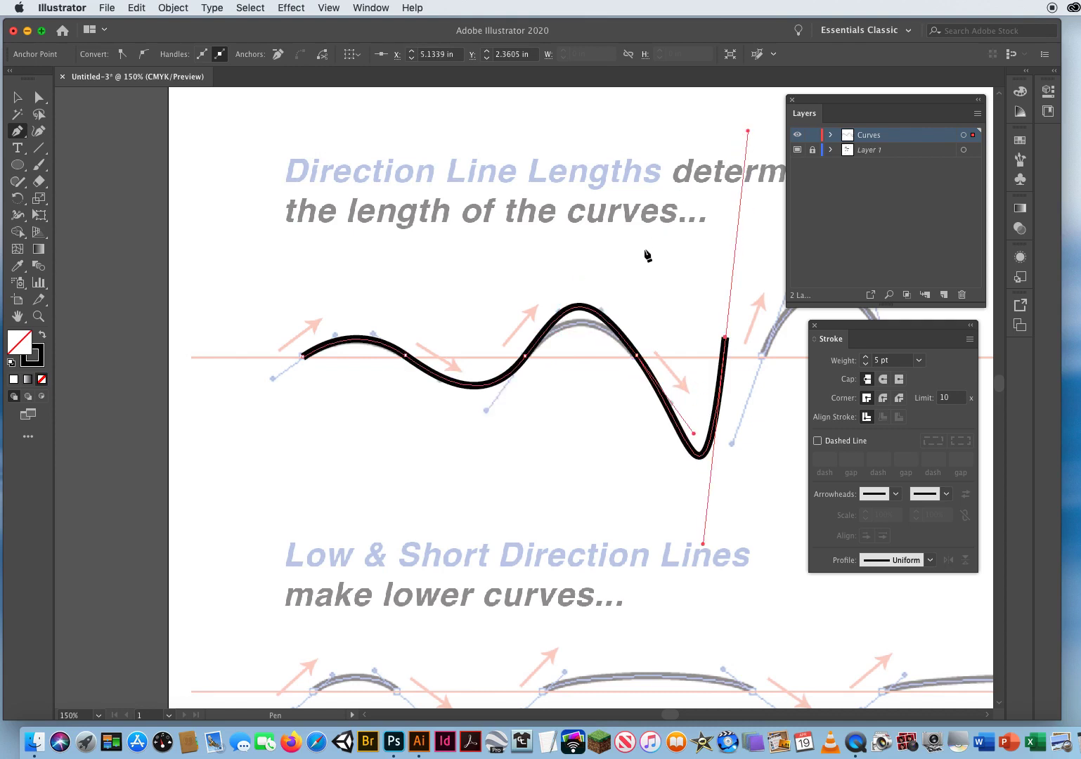
left_click_drag(628, 281, 513, 492)
left_click_drag(388, 444, 577, 267)
left_click_drag(503, 247, 263, 386)
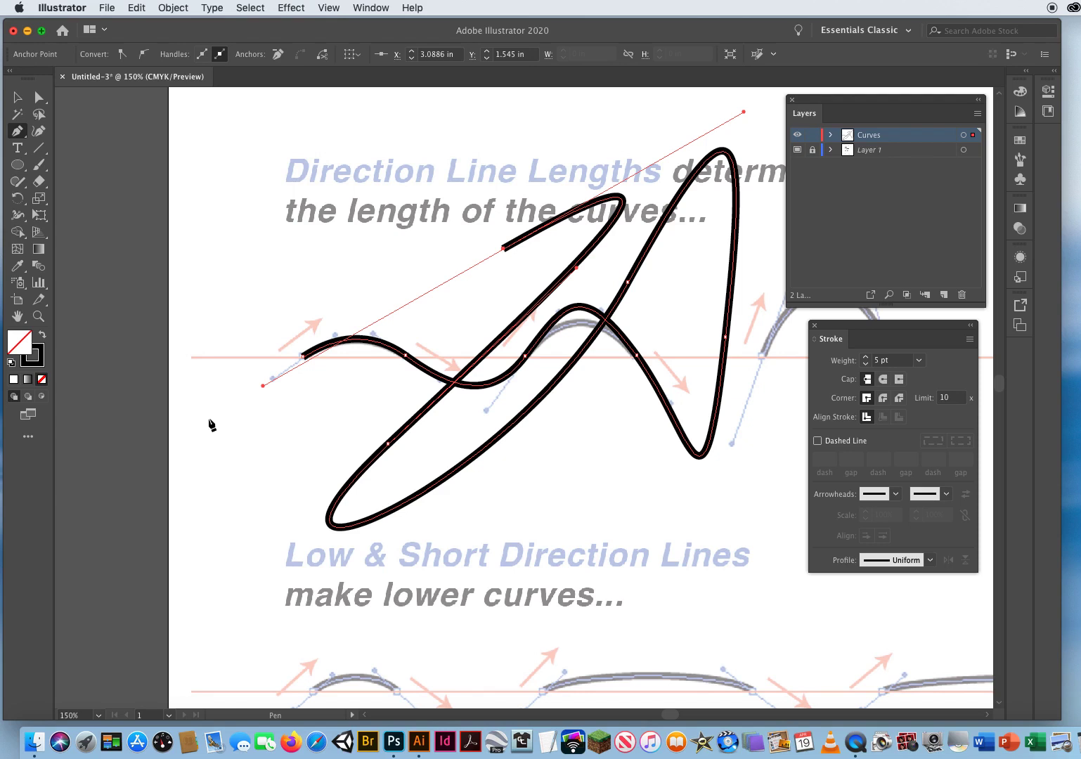
key("Escape")
key("Delete")
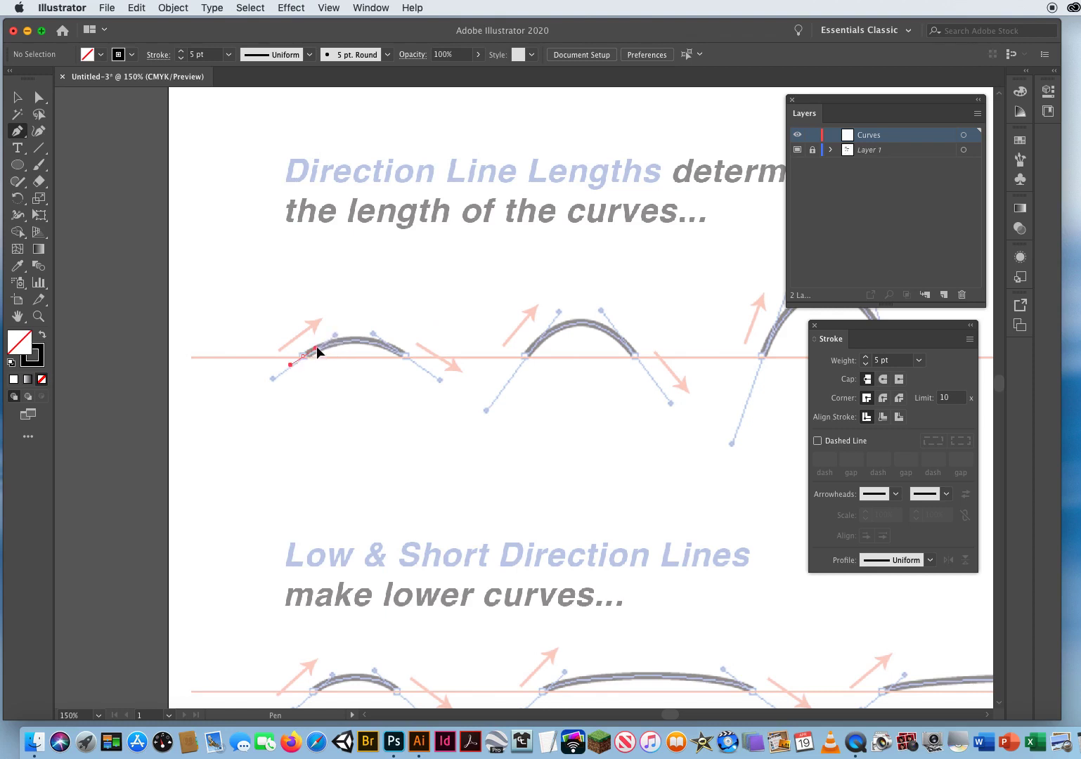
Retrace the first guide arc in black with handles matching the template, then deselect it.
left_click_drag(327, 339, 334, 332)
left_click_drag(335, 332, 334, 333)
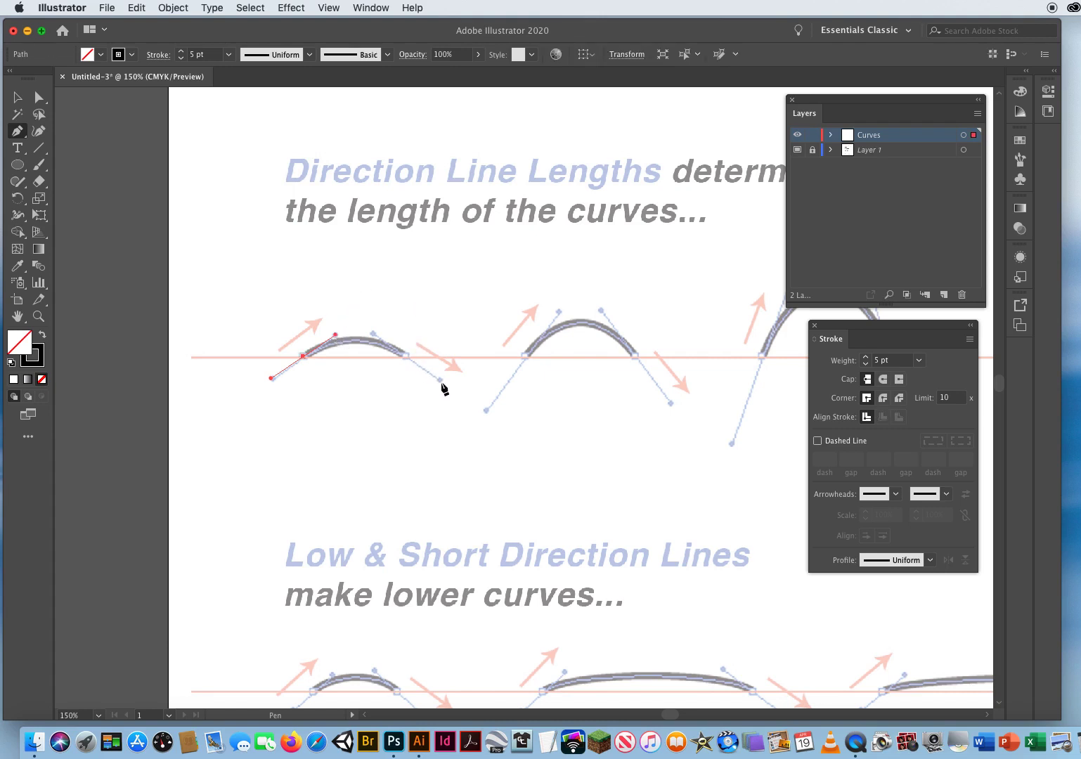
left_click(406, 356, "super")
left_click_drag(406, 356, 441, 381)
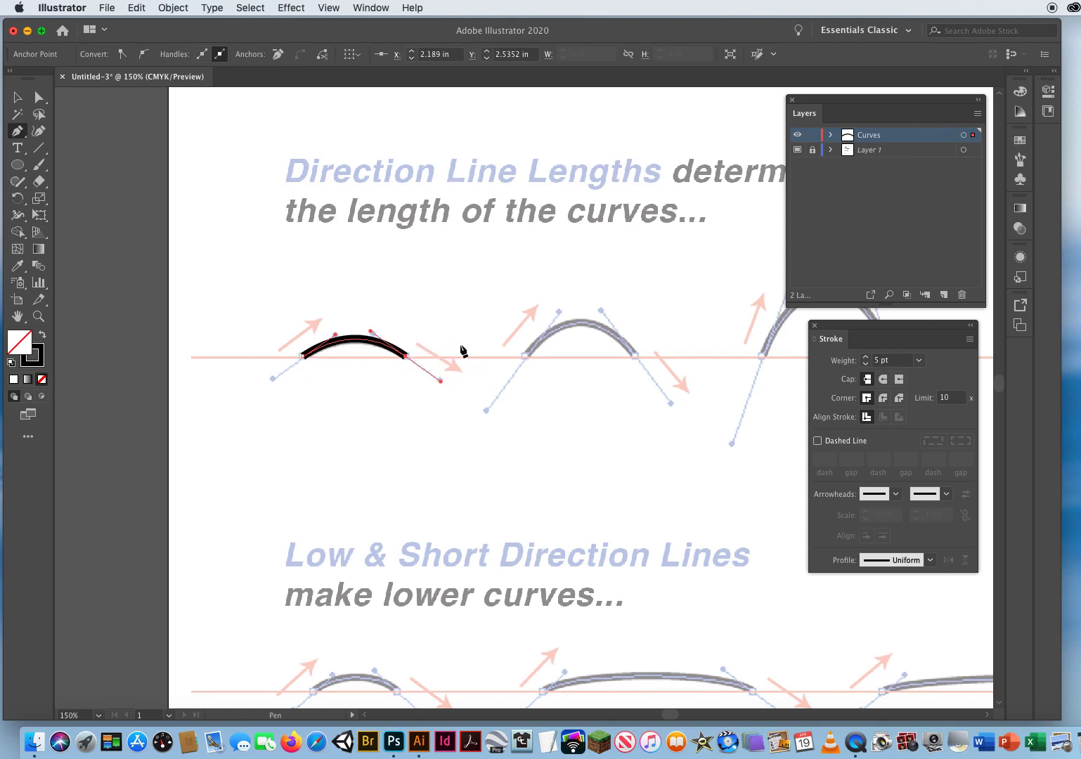
key("super")
key("super")
left_click(462, 301, "super")
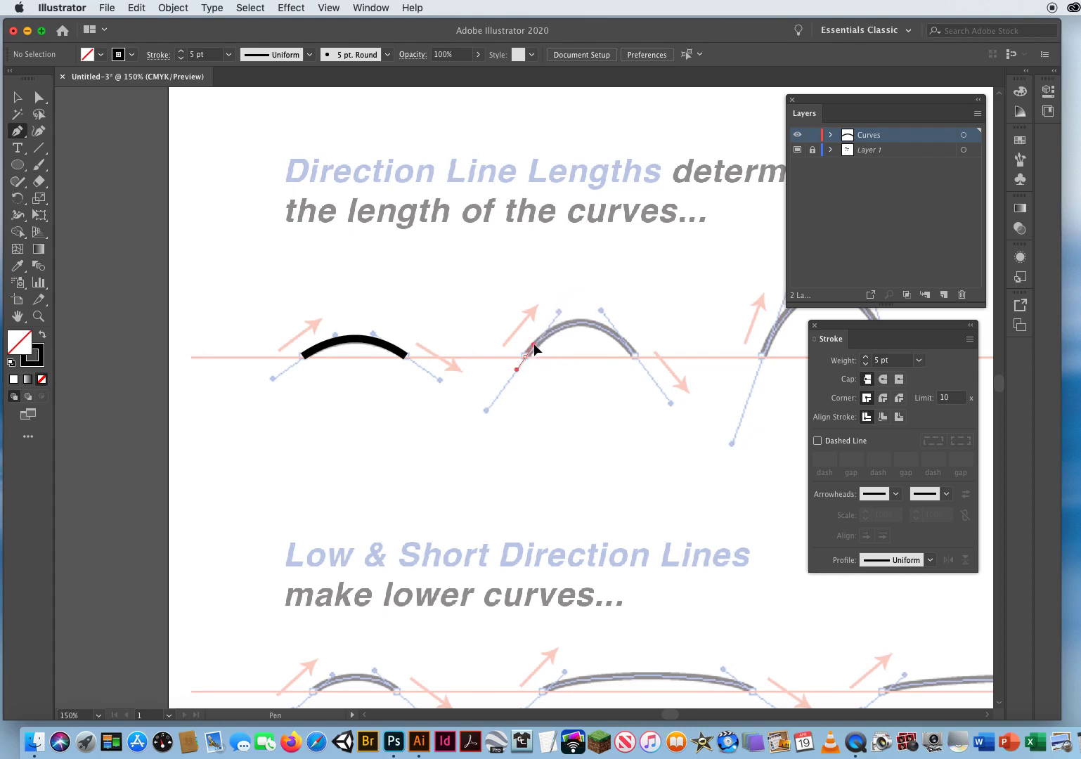
Retrace the taller second guide arc with a matching black curve and deselect it.
left_click(560, 314, "super")
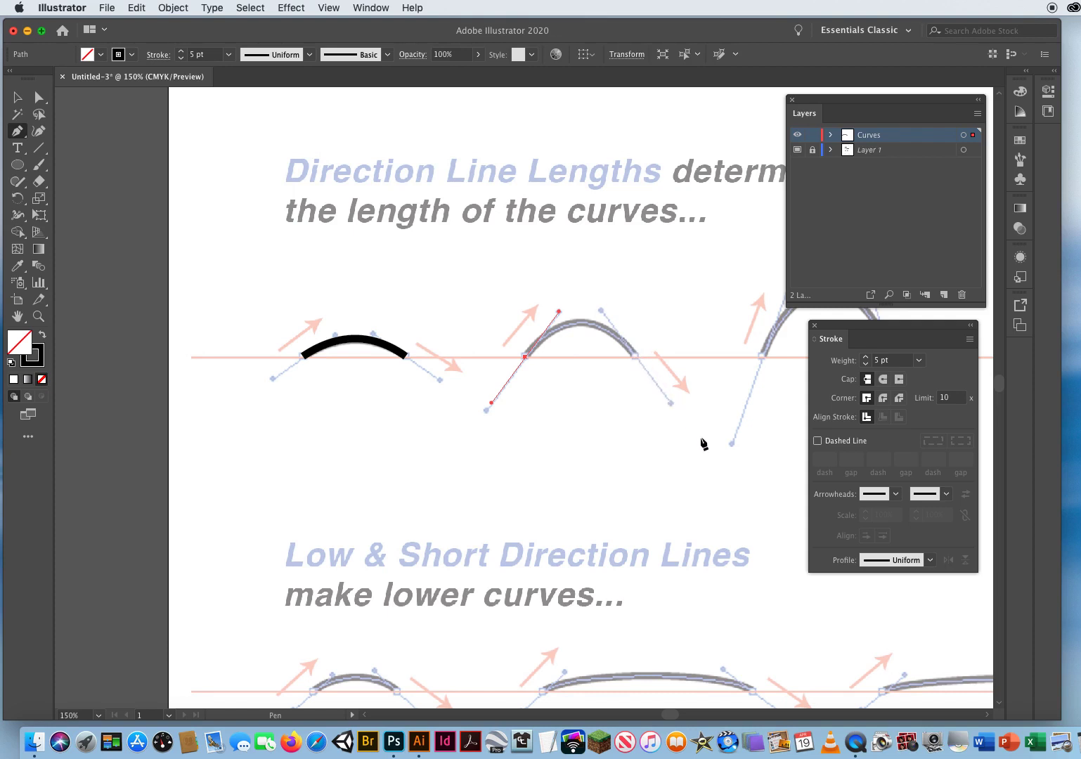
left_click(636, 356)
left_click_drag(636, 356, 671, 403)
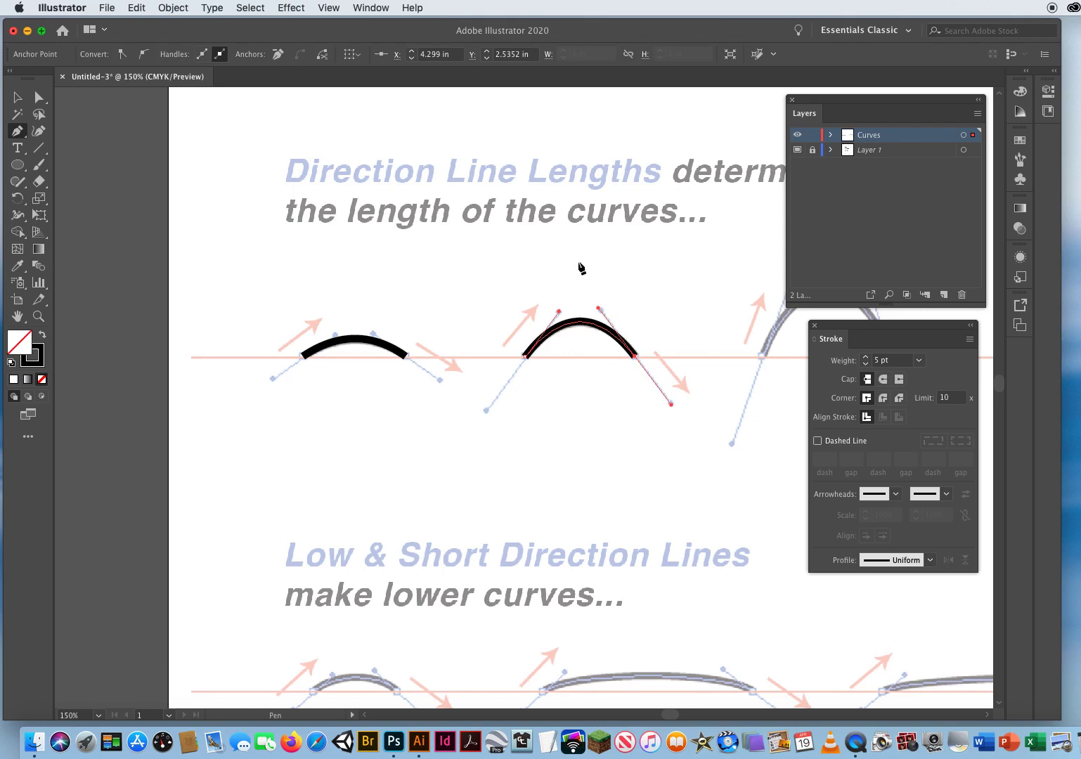
key("super")
left_click(580, 267, "super")
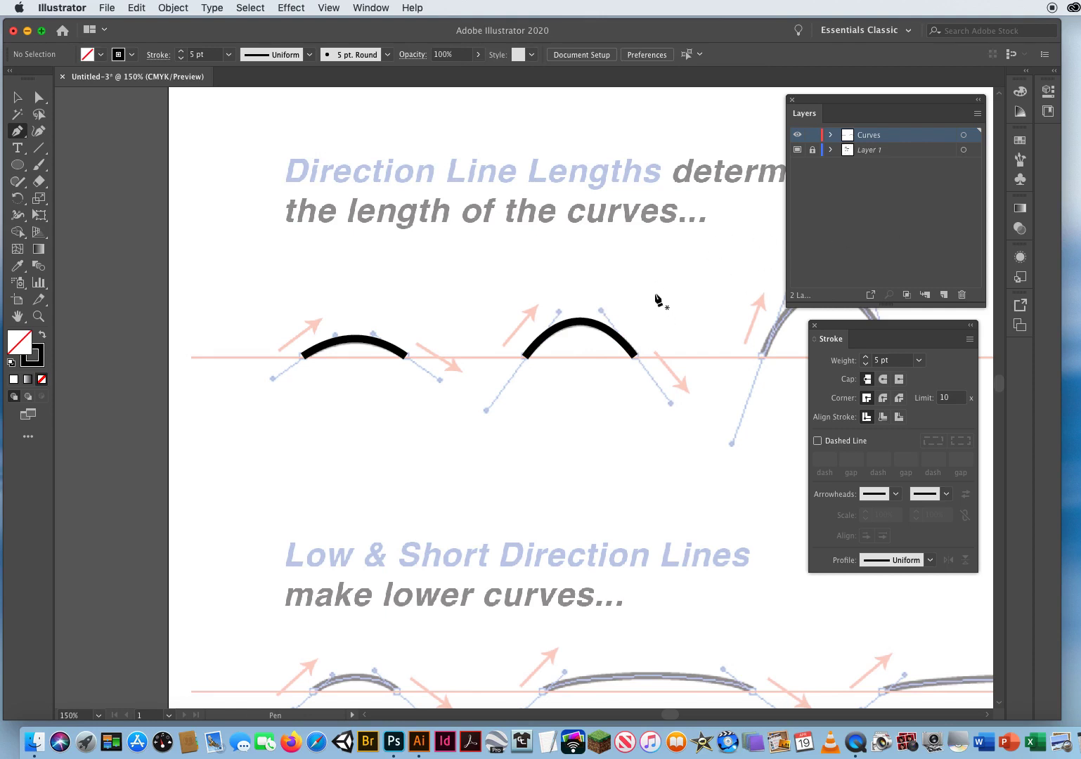
key("space")
Pan right and retrace the third top-row arc with a matching black curve, then deselect it.
left_click_drag(726, 294, 237, 291)
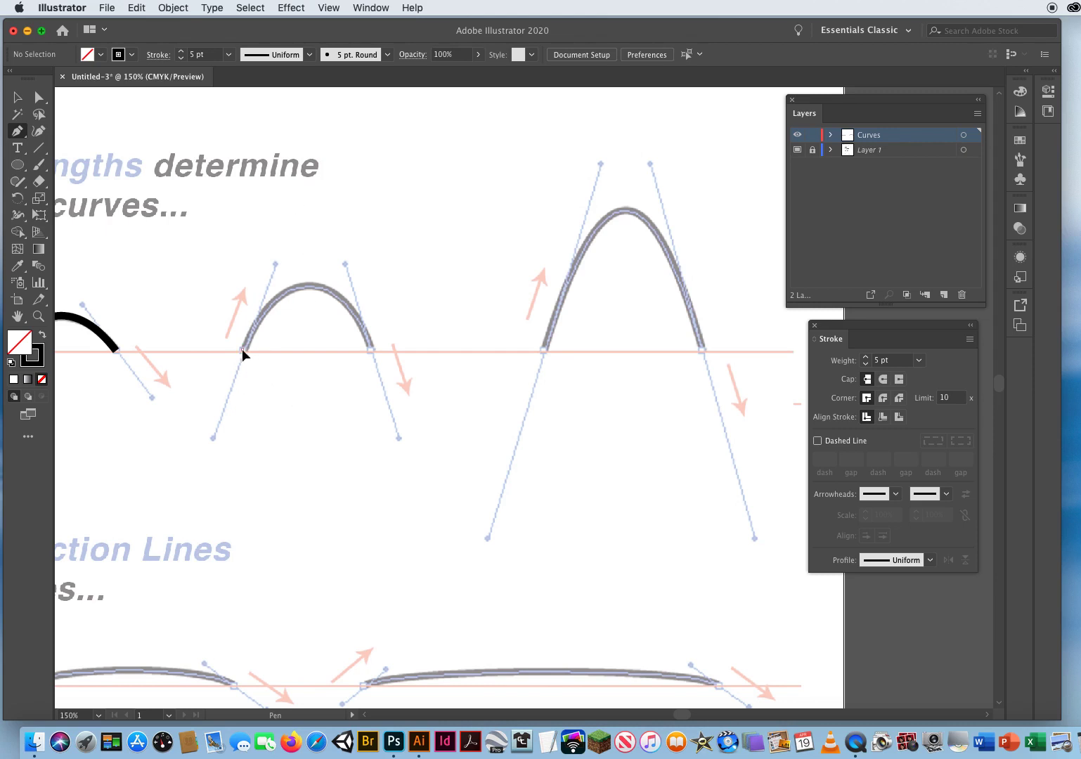
left_click_drag(242, 349, 277, 267)
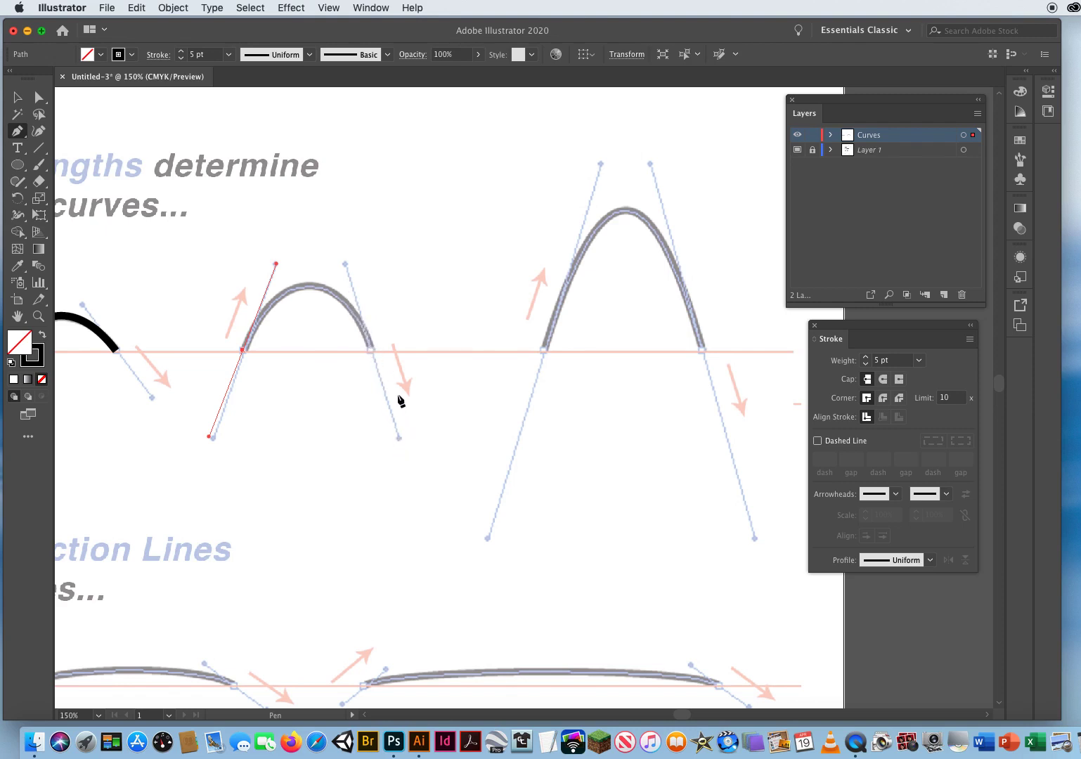
left_click(370, 350)
left_click_drag(370, 349, 398, 436)
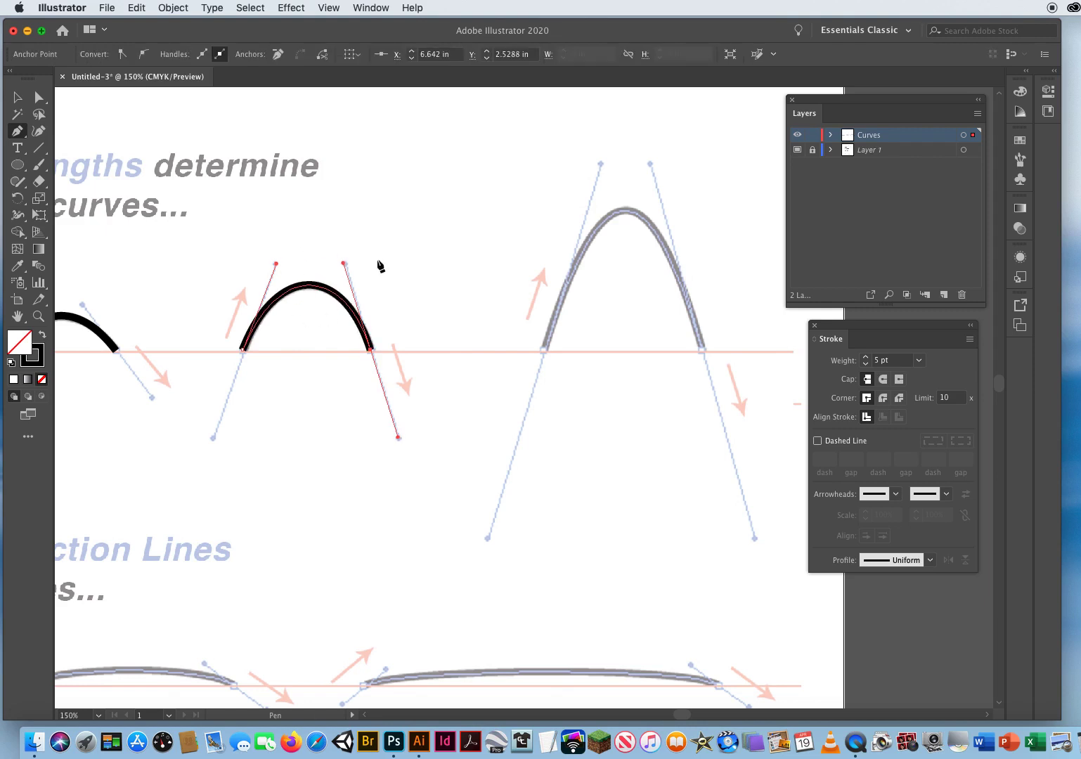
key("super")
left_click(423, 284, "super")
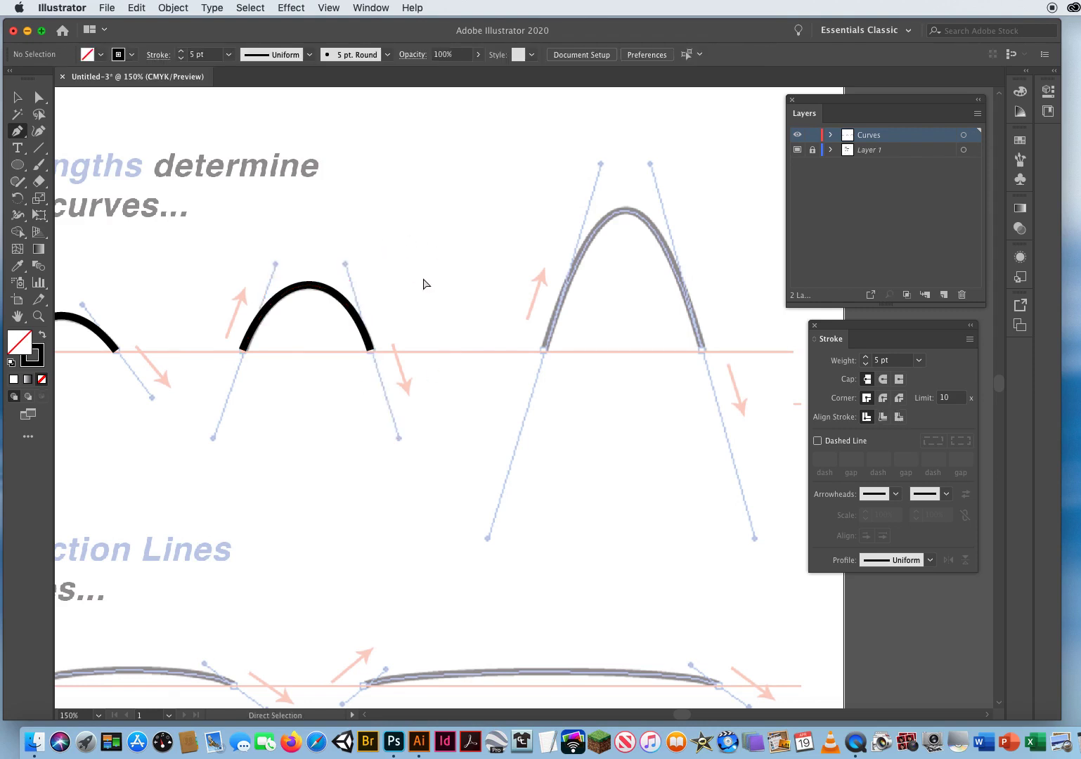
key("space")
left_click_drag(608, 299, 375, 325)
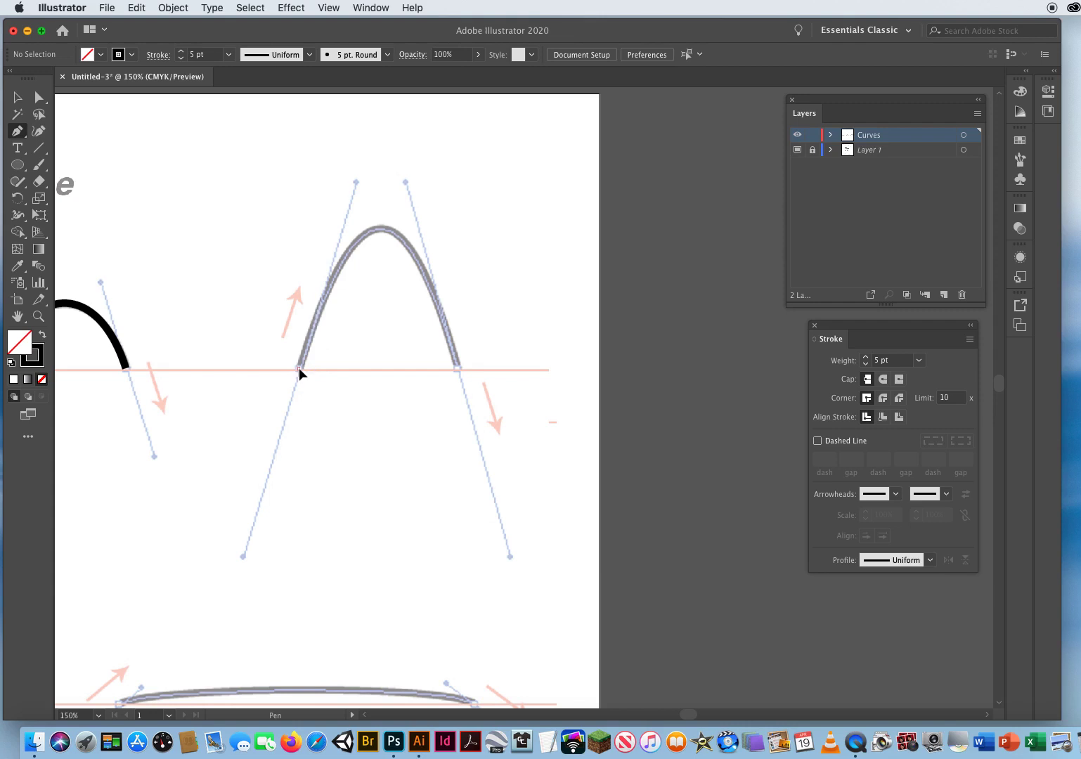
Trace the tallest arc, raising the handles and moving the end anchor onto the baseline to fit.
left_click_drag(299, 368, 212, 285)
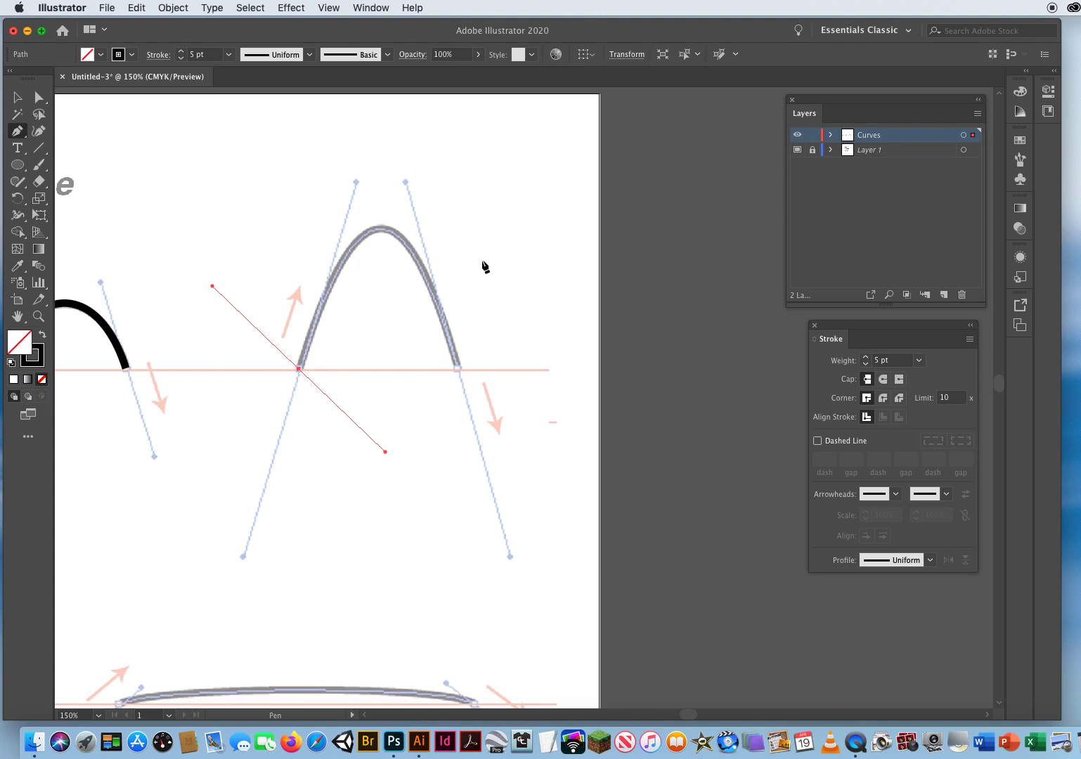
left_click_drag(484, 273, 482, 370)
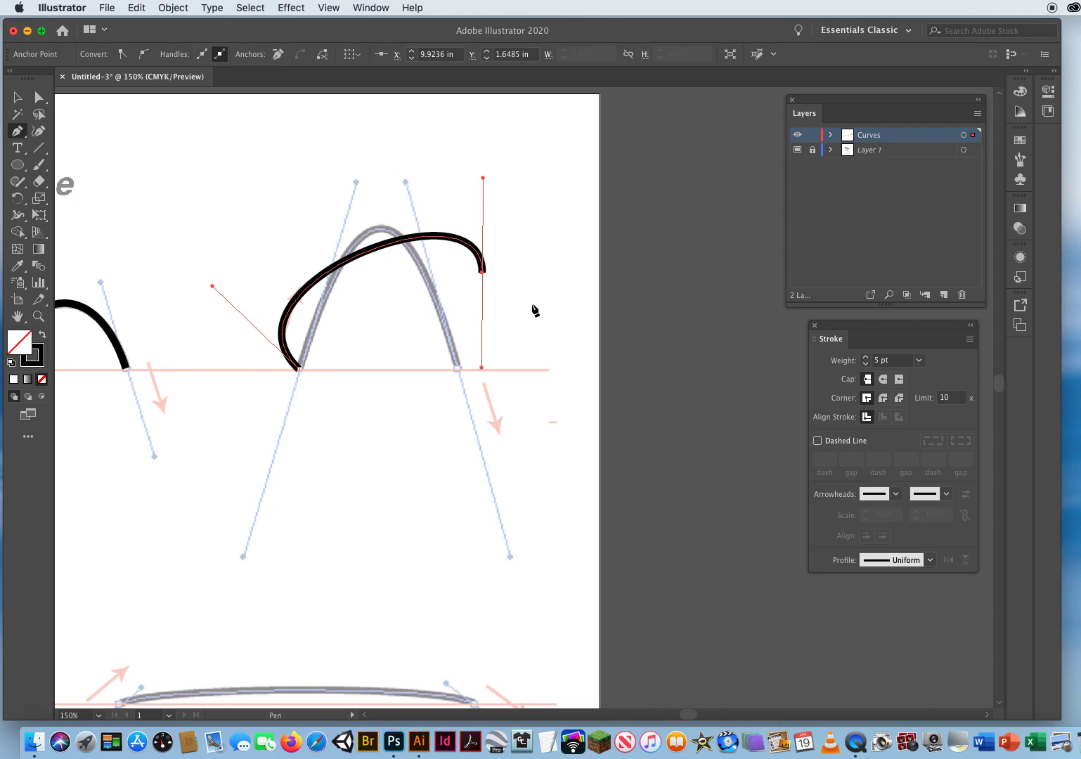
key("super")
key("super")
left_click_drag(213, 287, 355, 183)
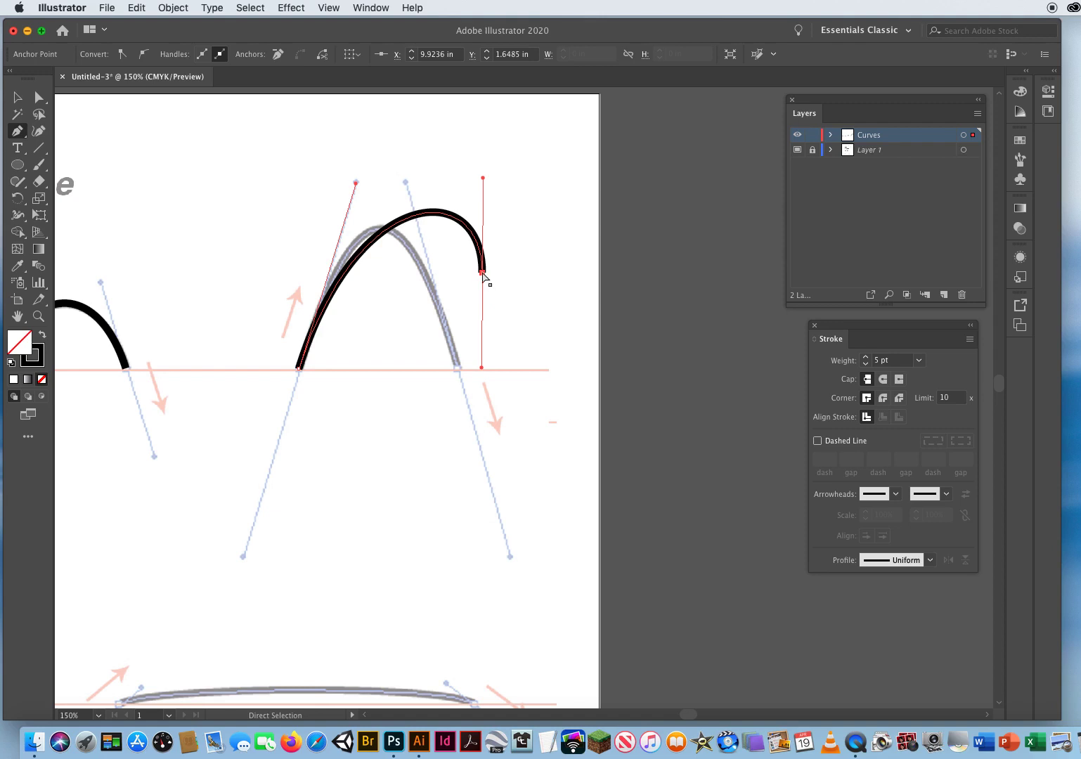
left_click_drag(484, 276, 457, 366)
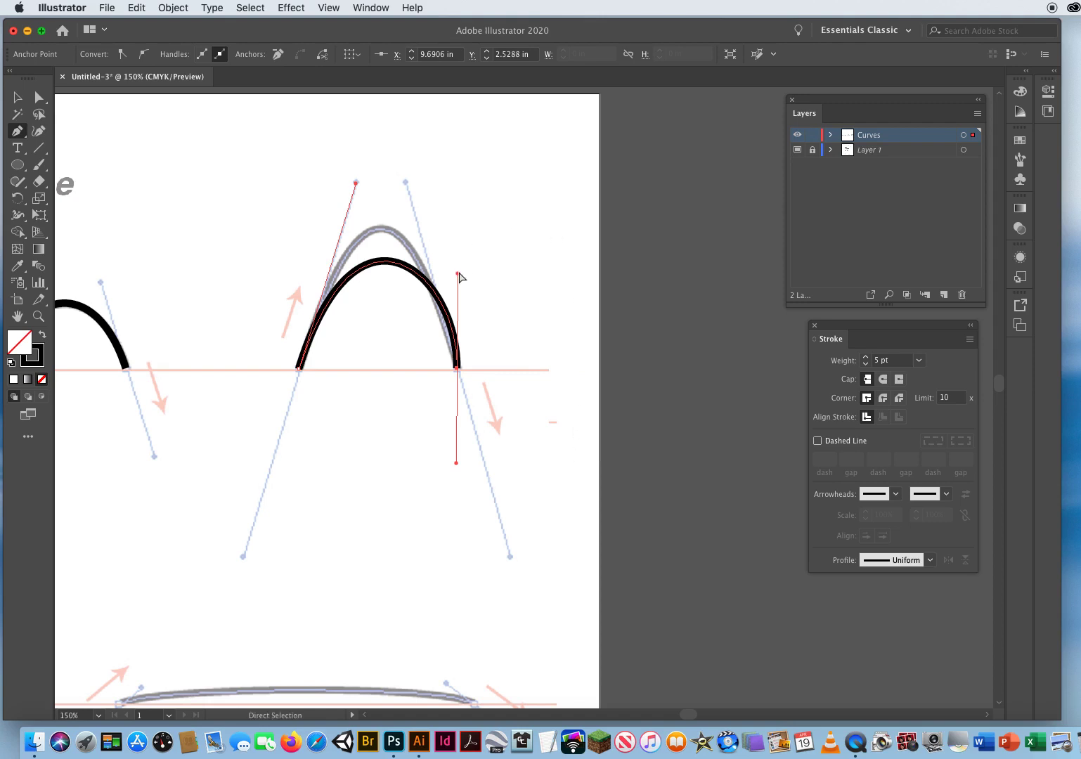
left_click_drag(458, 275, 406, 183)
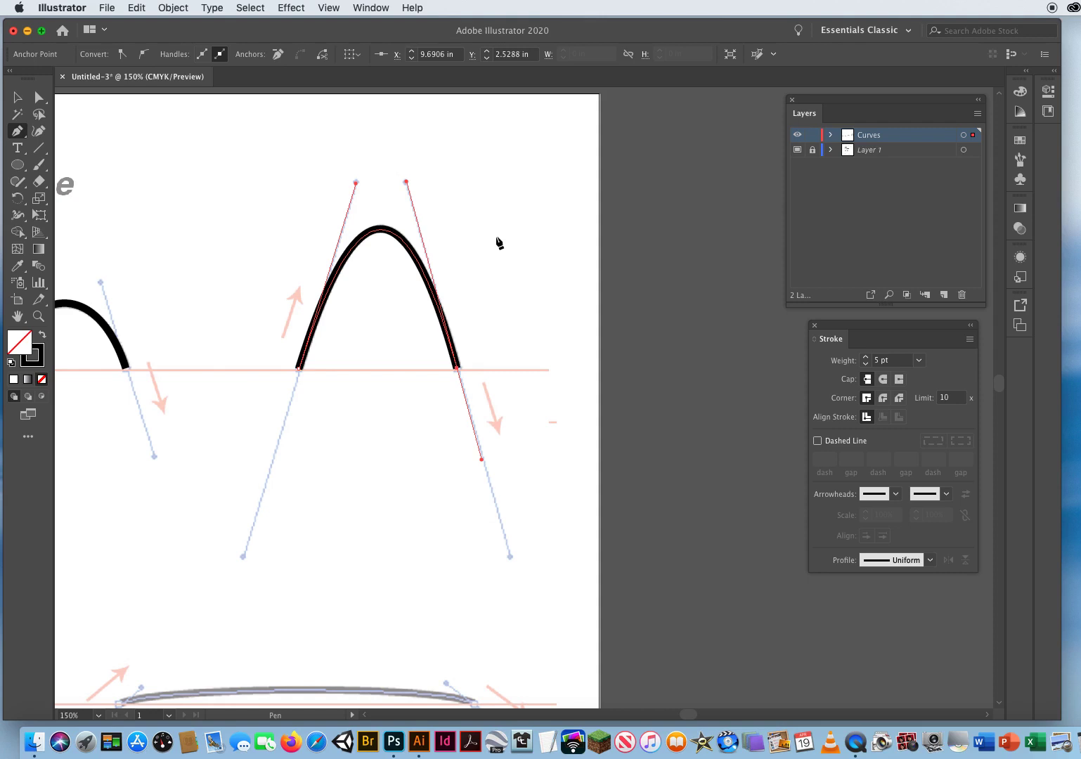
key("super")
left_click(503, 245, "super")
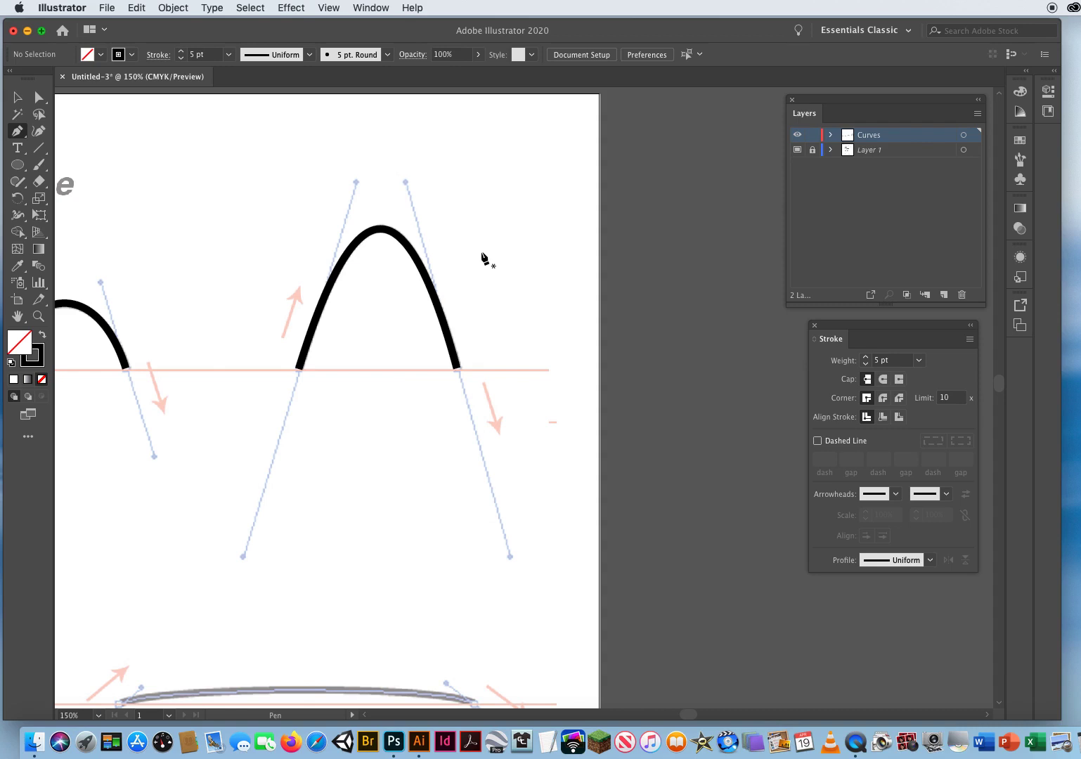
left_click(107, 8)
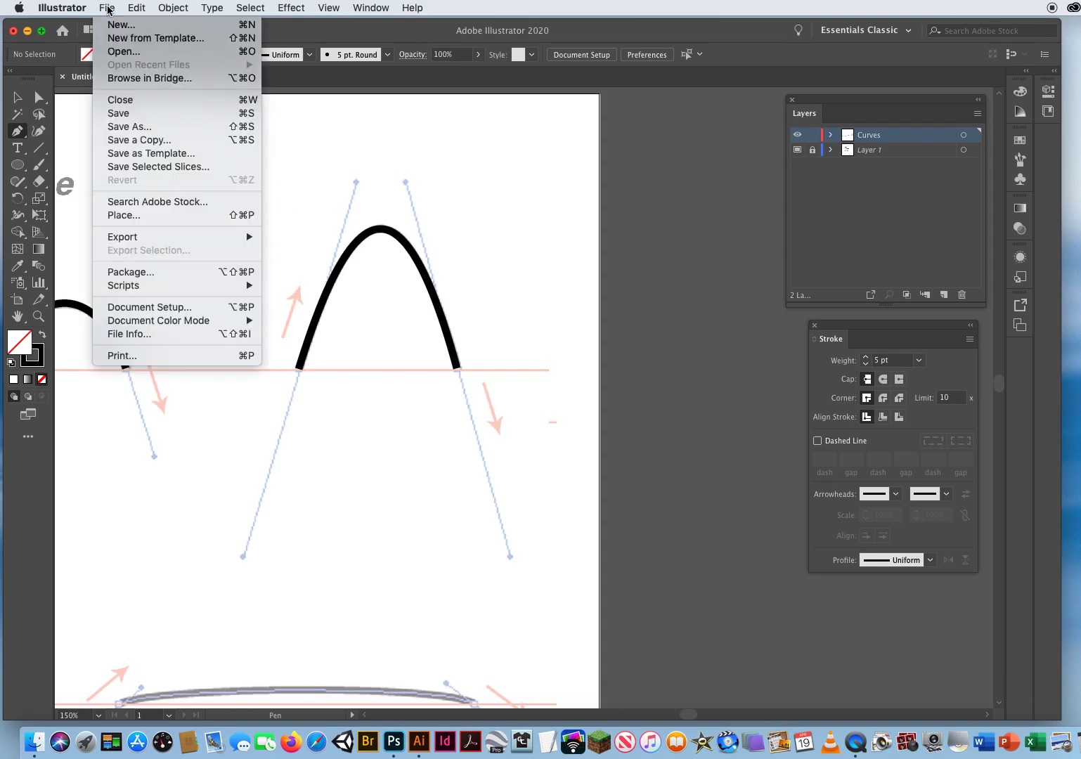
Save the drawing to the Desktop as NielsenChrisCurves.ai in Adobe Illustrator format.
left_click(121, 129)
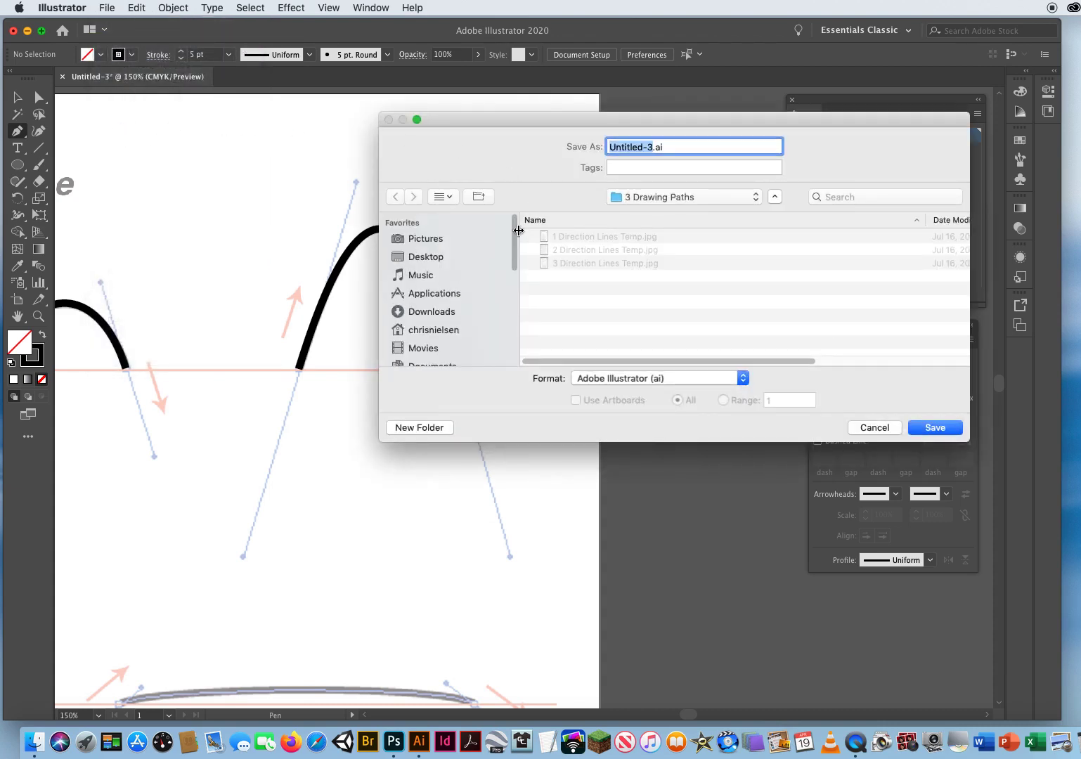
left_click(458, 257)
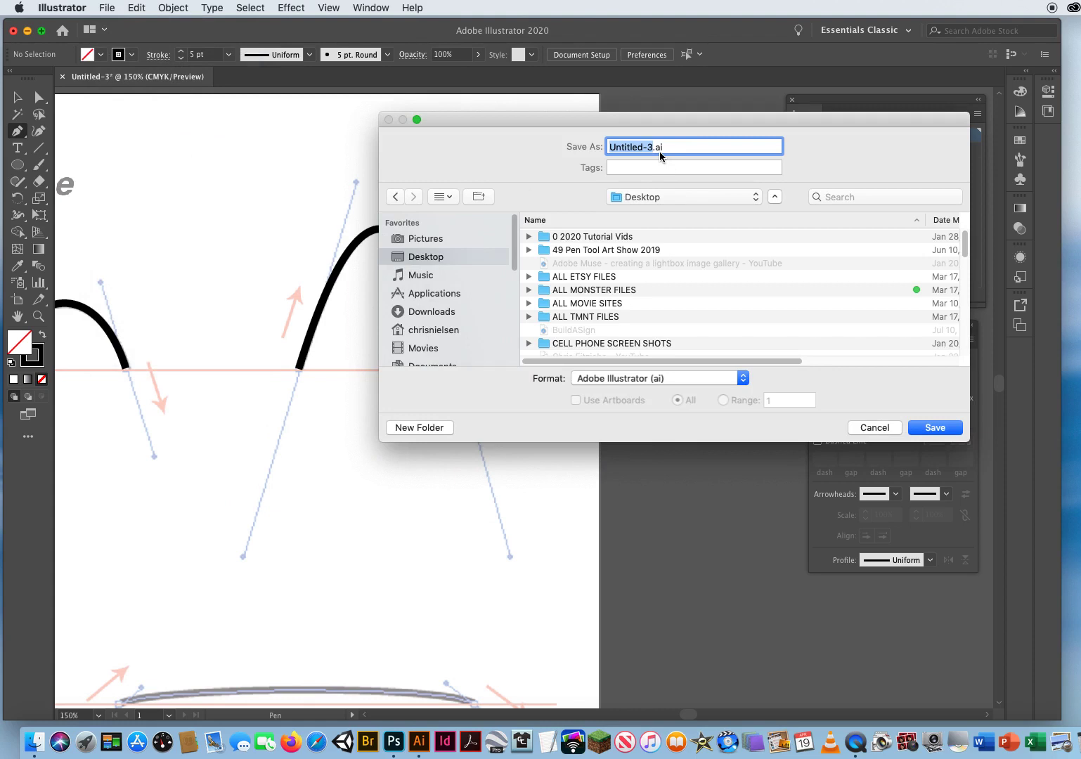
type("NielsenChrisCurves")
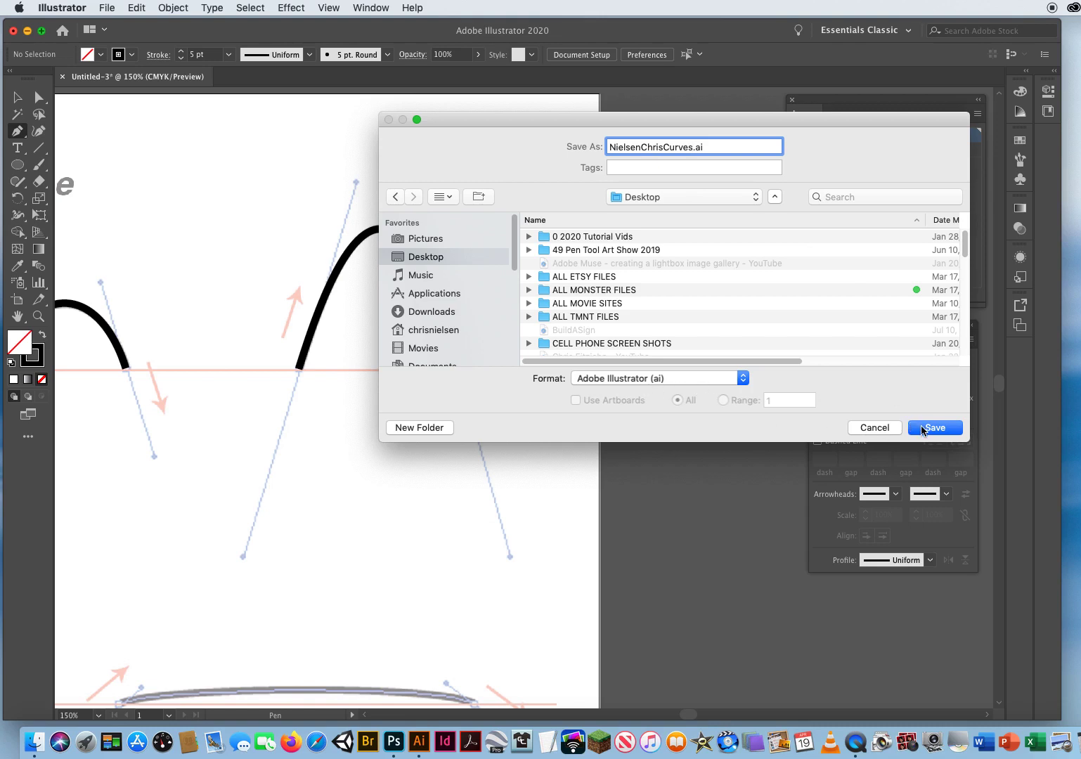
key("Return")
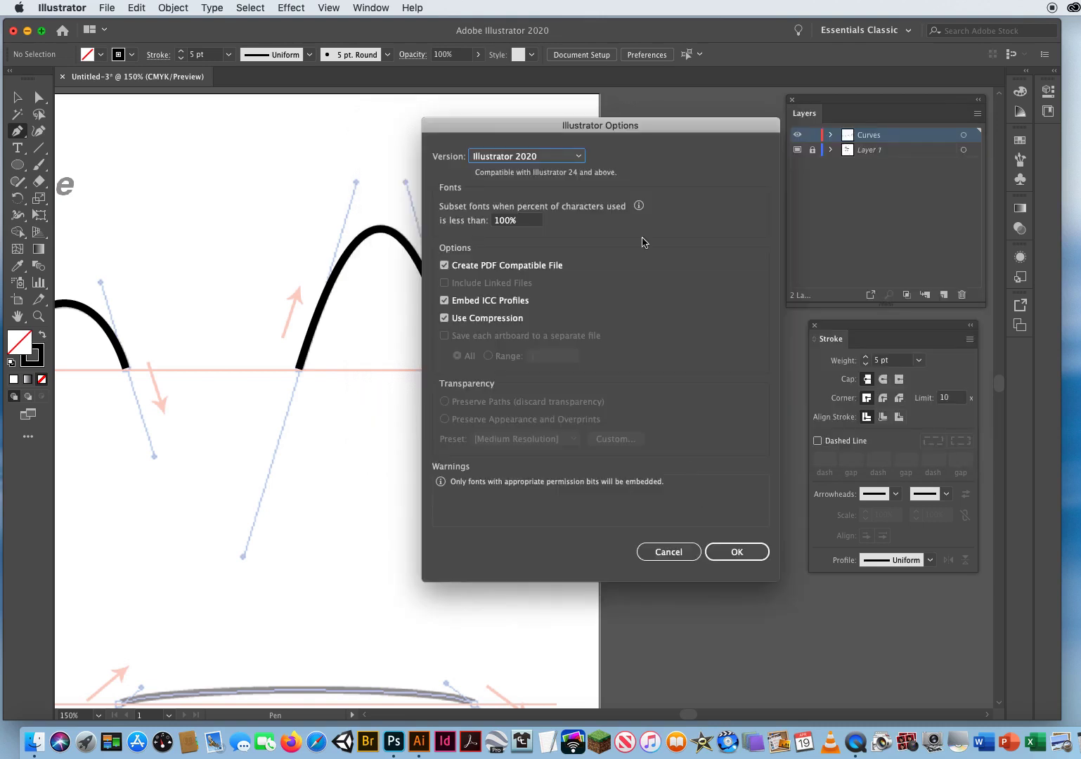
Keep Illustrator 2020 as the version in Illustrator Options and confirm the save.
left_click_drag(665, 130, 530, 128)
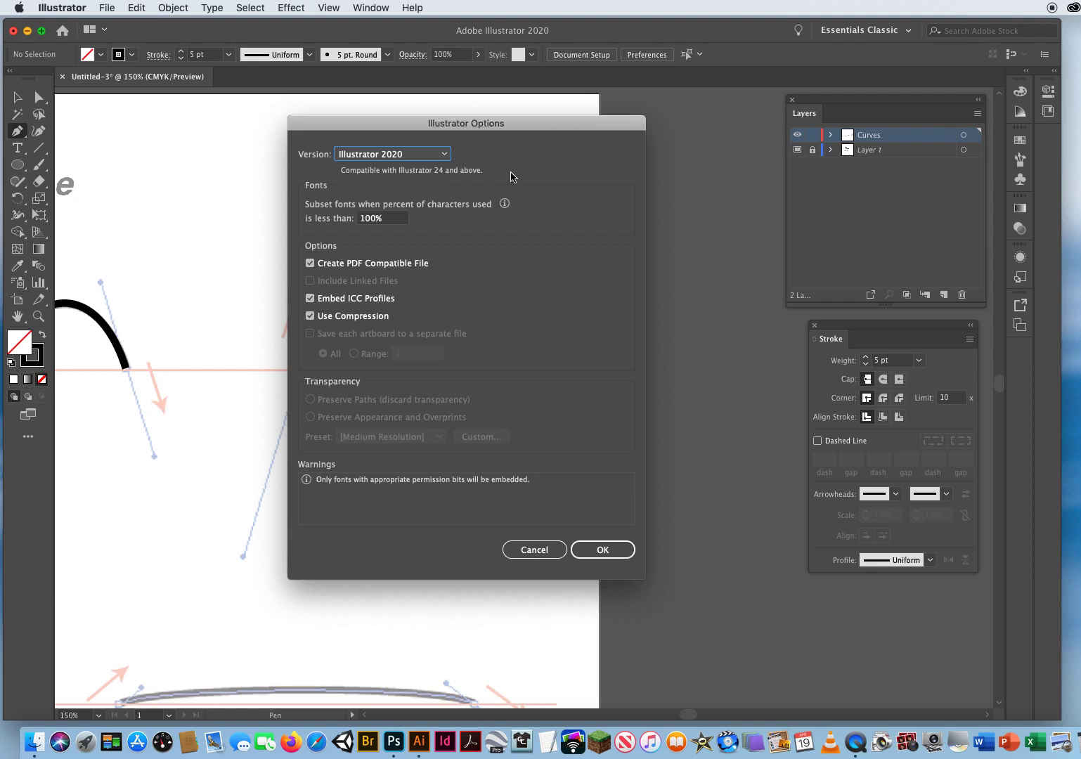
left_click(426, 157)
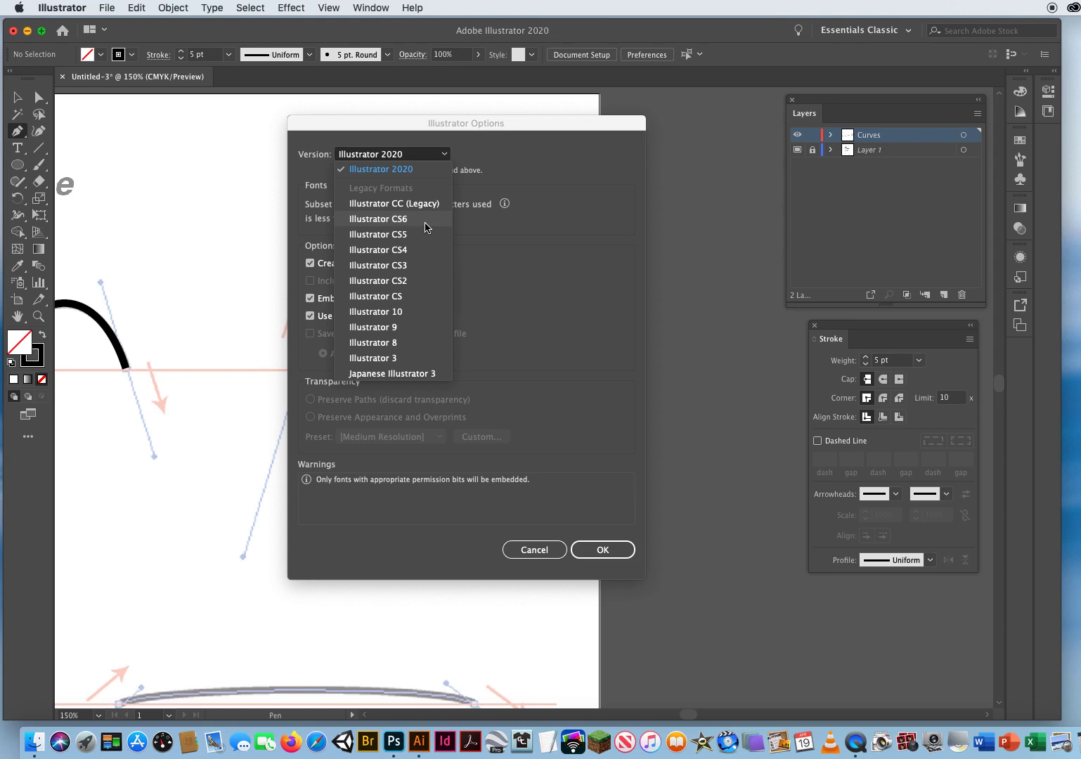
left_click(415, 171)
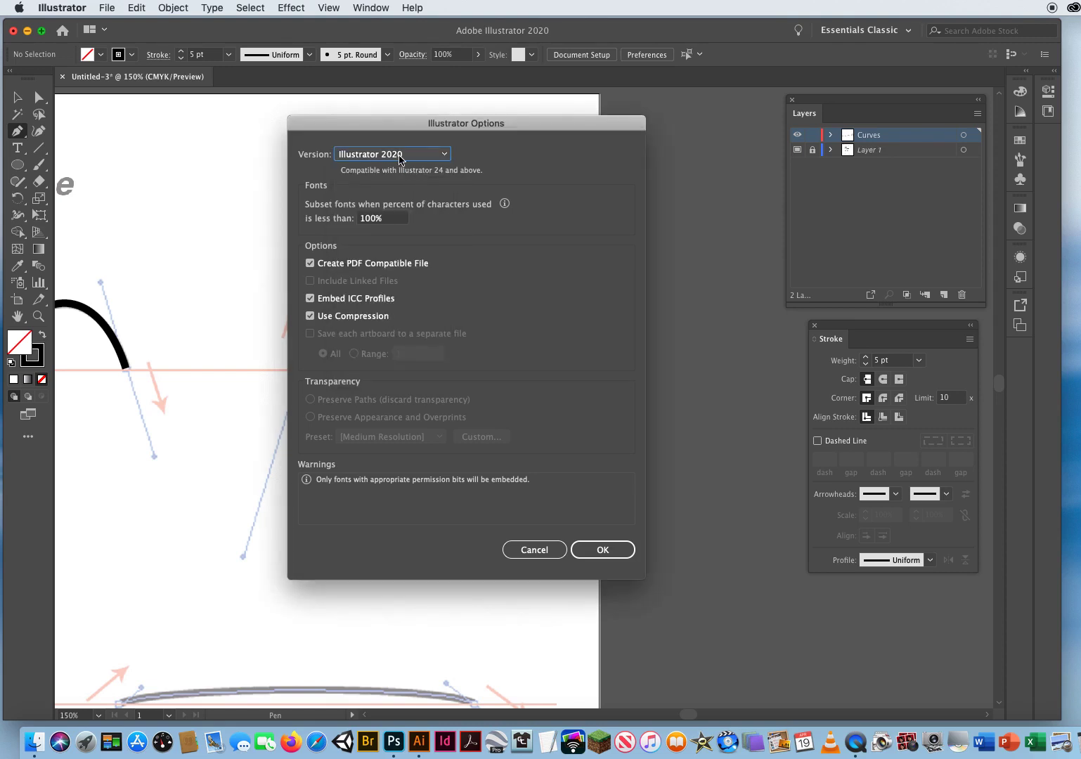
left_click(591, 549)
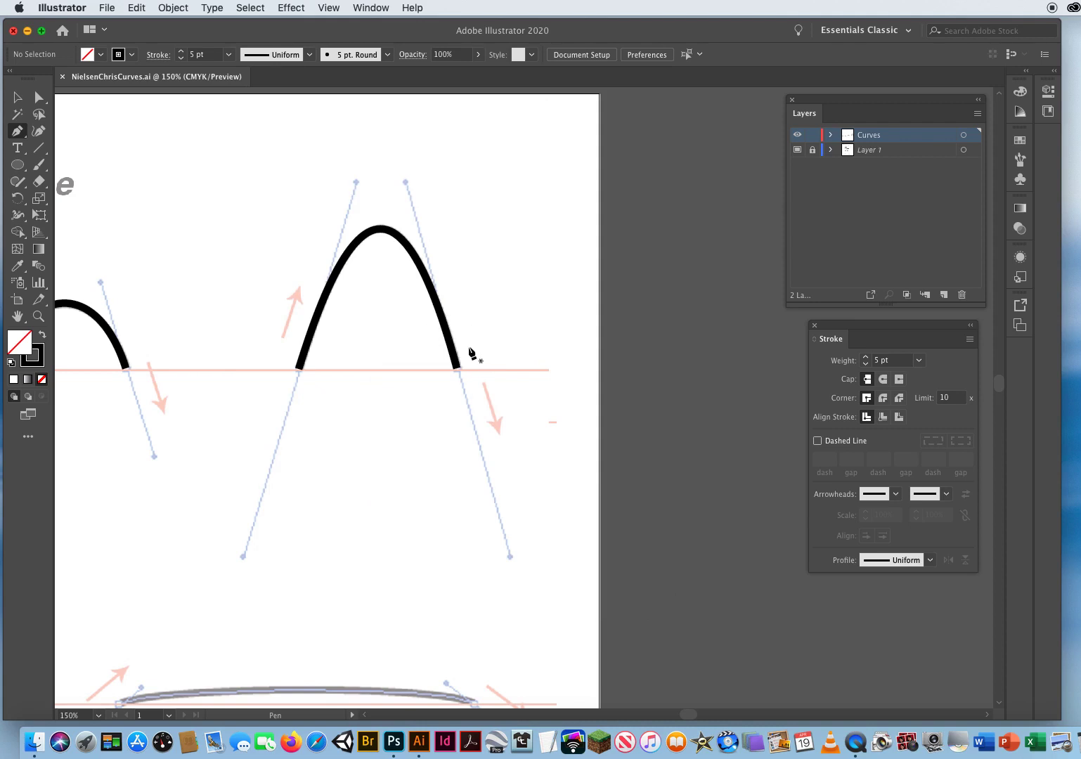
Pan to the 'make lower curves' row and trace its first low arc.
key("space")
left_click_drag(118, 615, 581, 321)
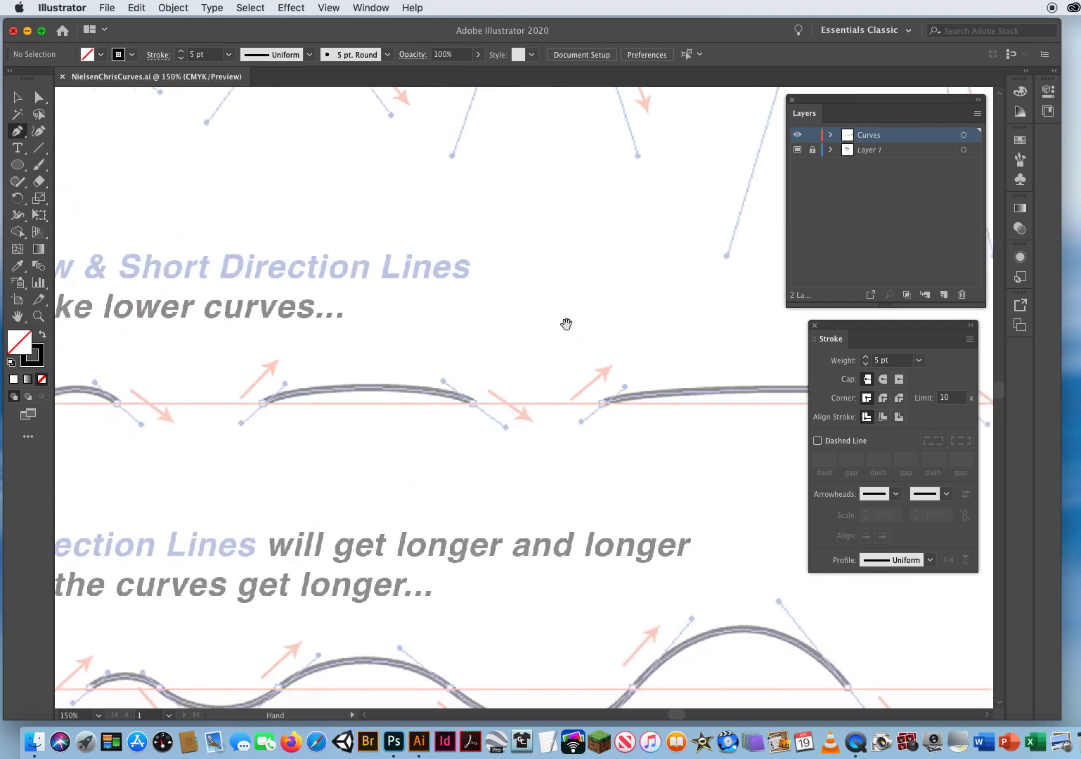
left_click_drag(195, 494, 304, 491)
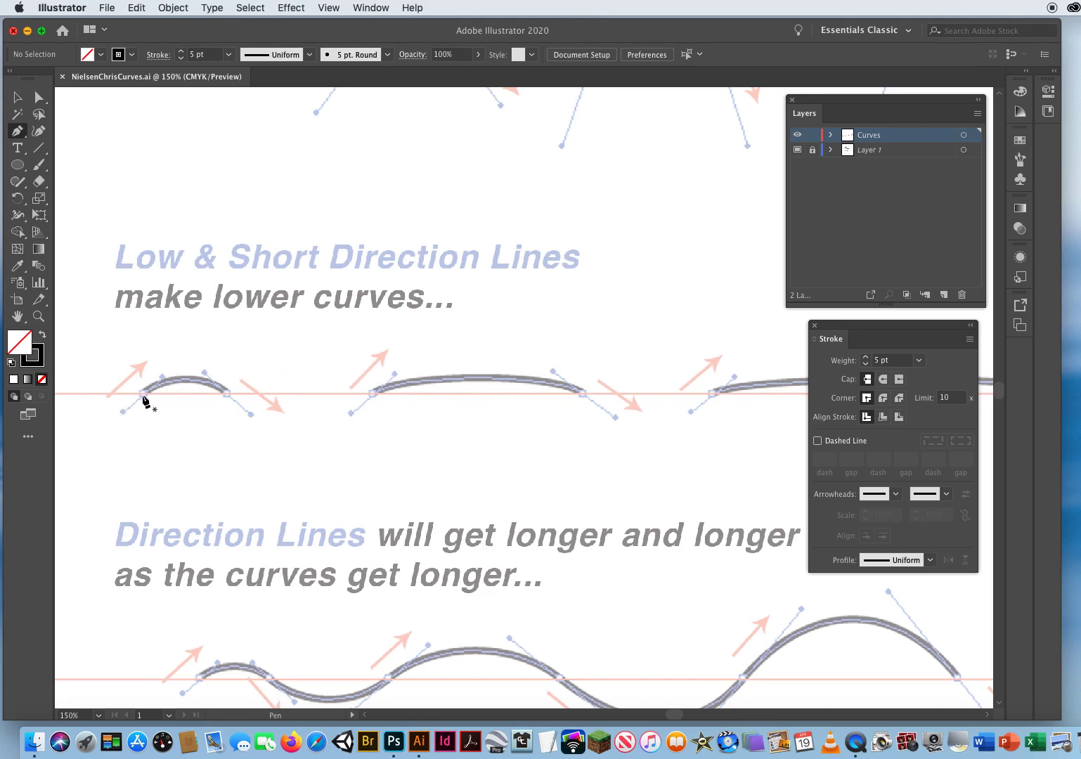
mouse_move(152, 384)
left_mouse_down()
mouse_move(163, 375)
mouse_move(225, 396)
mouse_move(252, 418)
left_mouse_up()
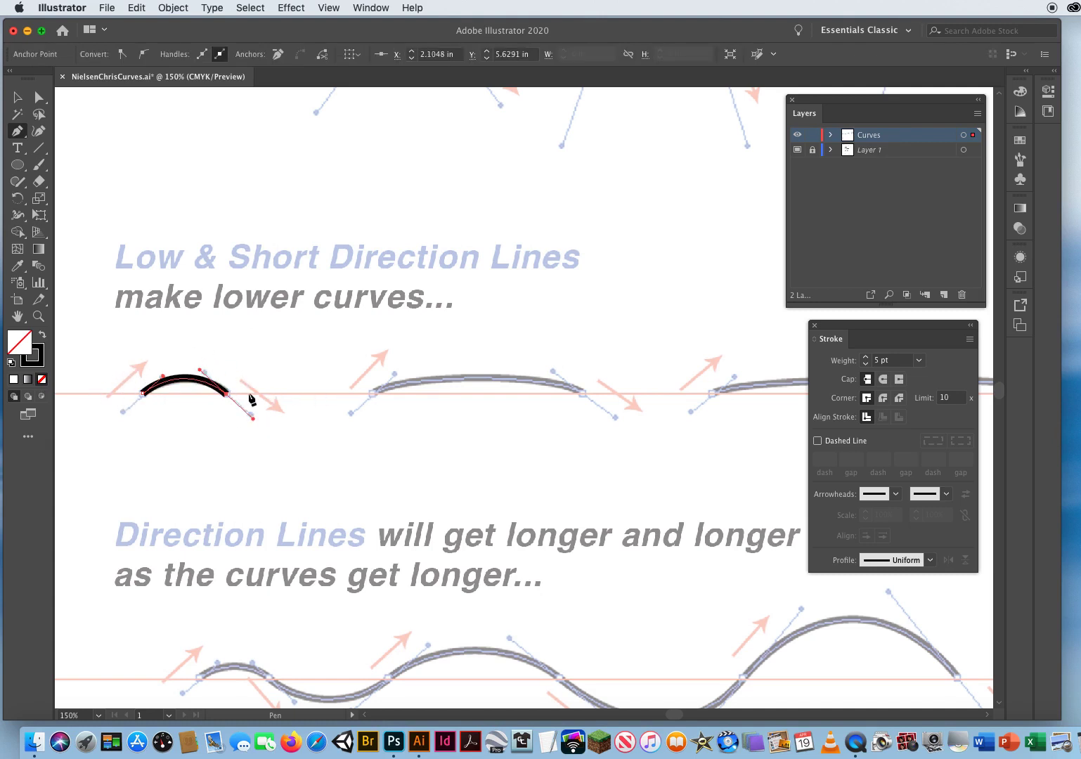
left_click(329, 374, "super")
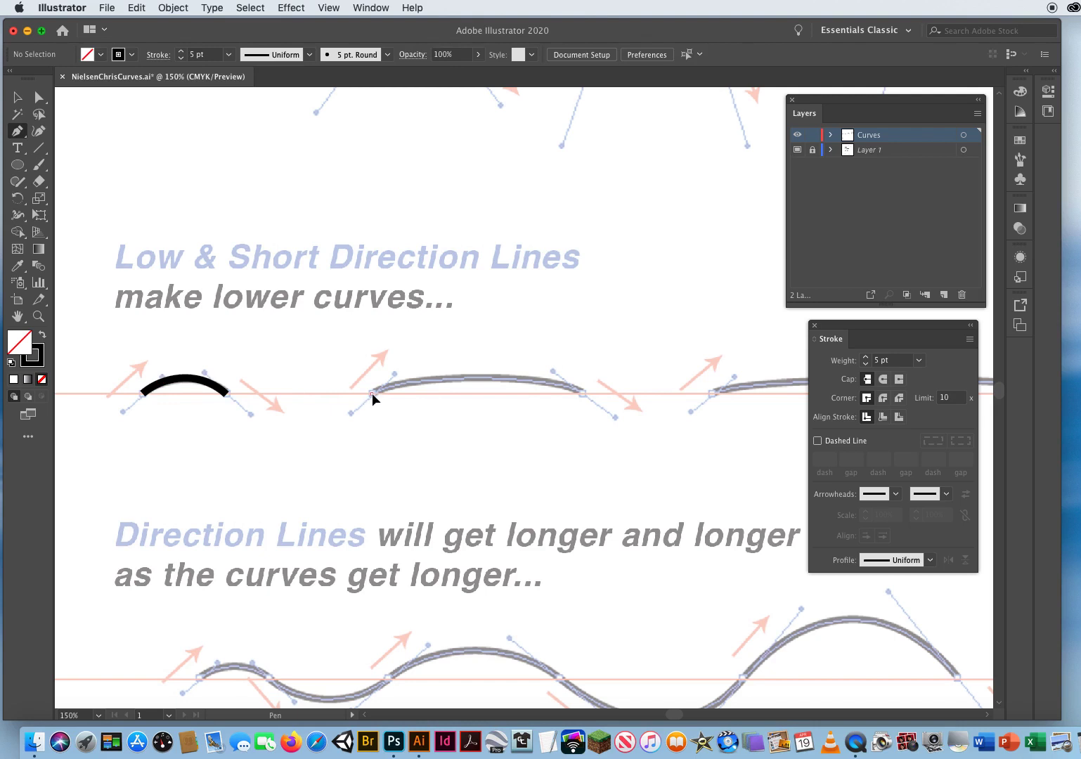
Trace the second, wider low arc with a black 5 pt curve and deselect it.
left_click(396, 380, "super")
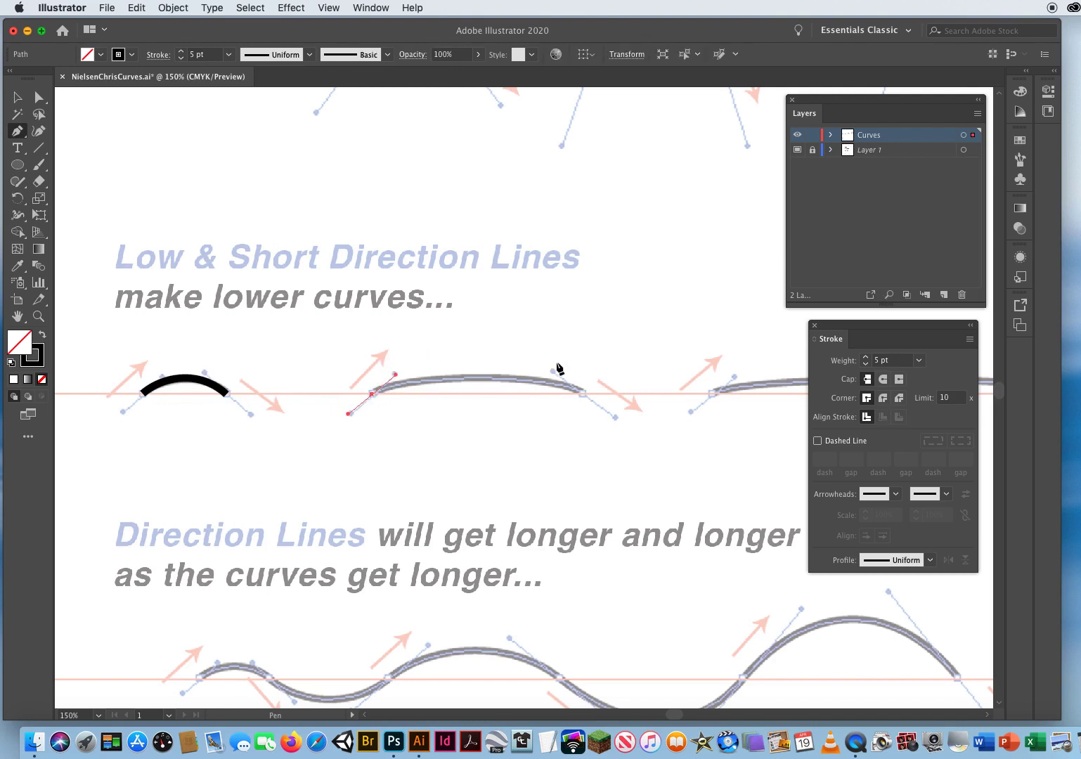
left_click(581, 393, "super")
left_click_drag(581, 393, 613, 414)
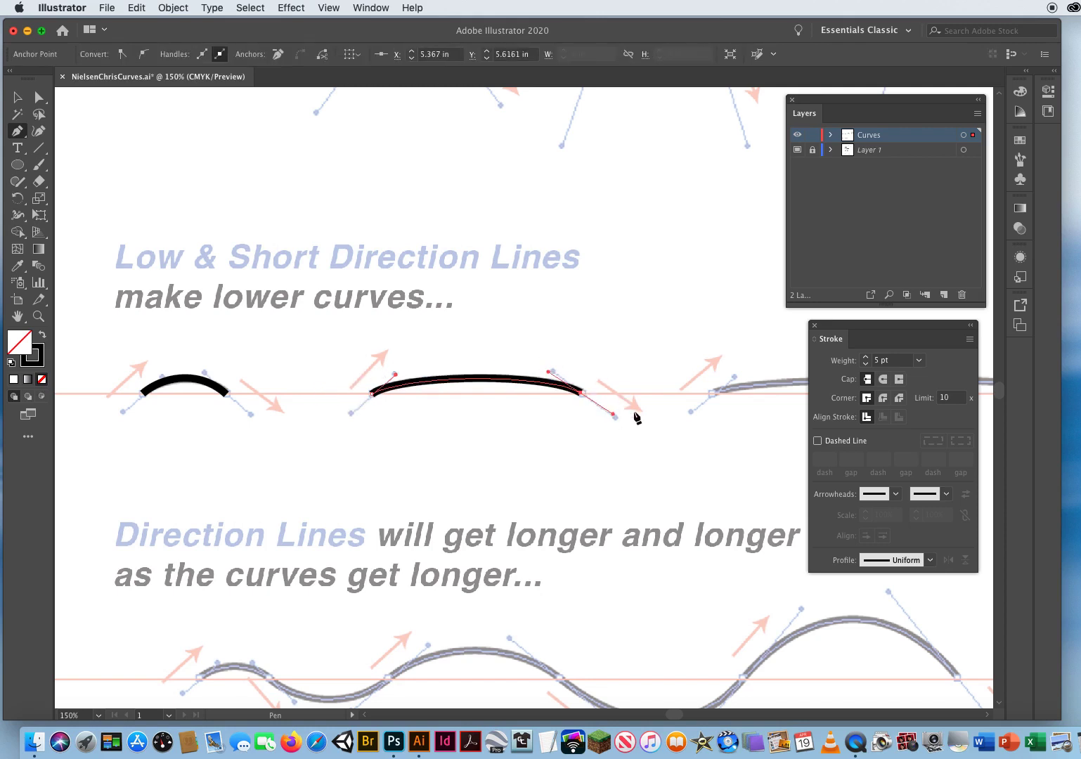
left_click(653, 352, "super")
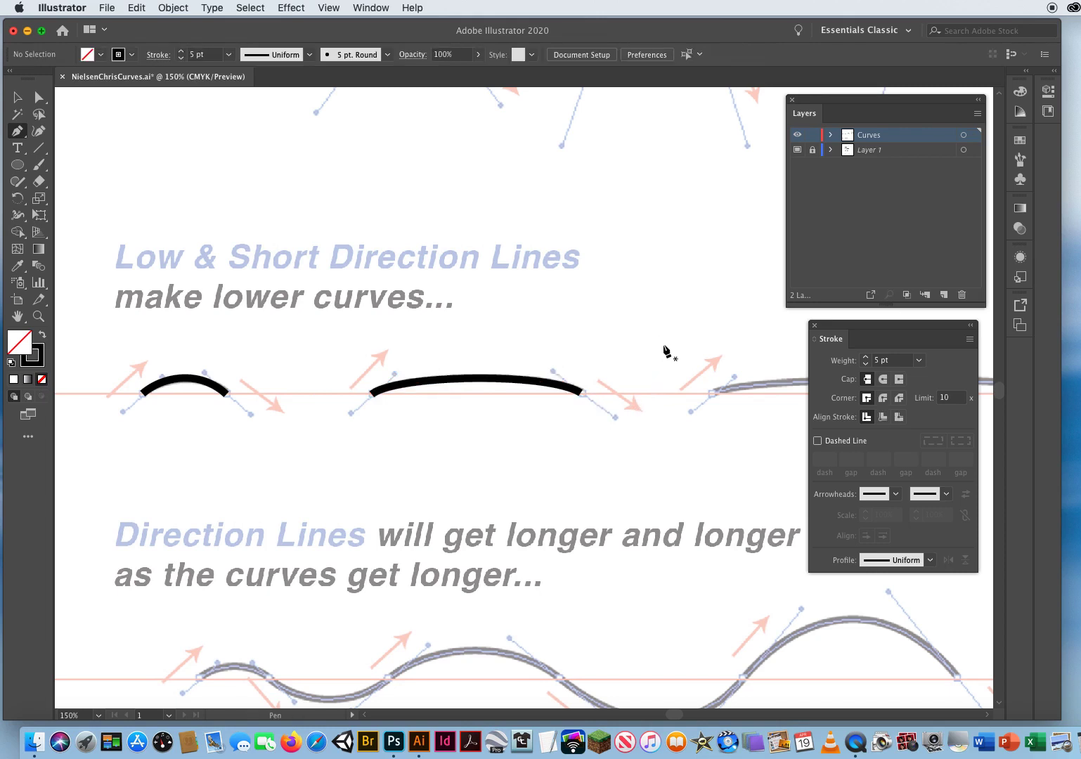
left_click_drag(734, 337, 211, 341)
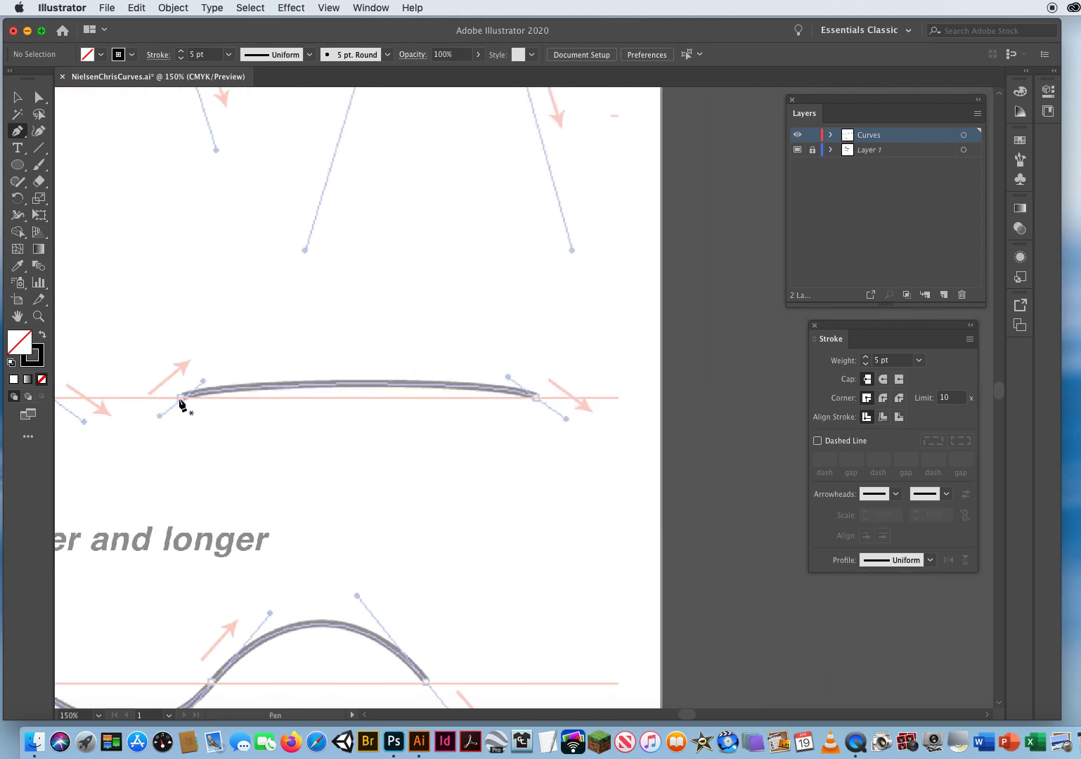
Trace the longest flat low curve, deselect it, and re-save the document.
left_click_drag(183, 396, 204, 380)
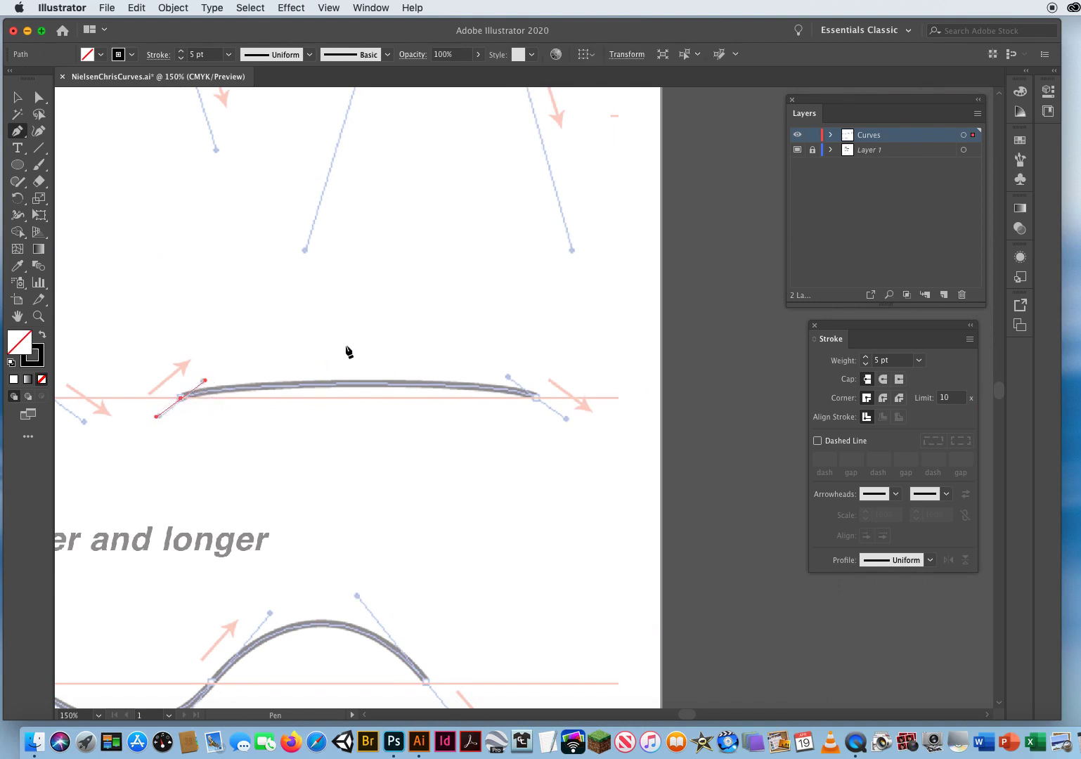
left_click_drag(536, 398, 567, 419)
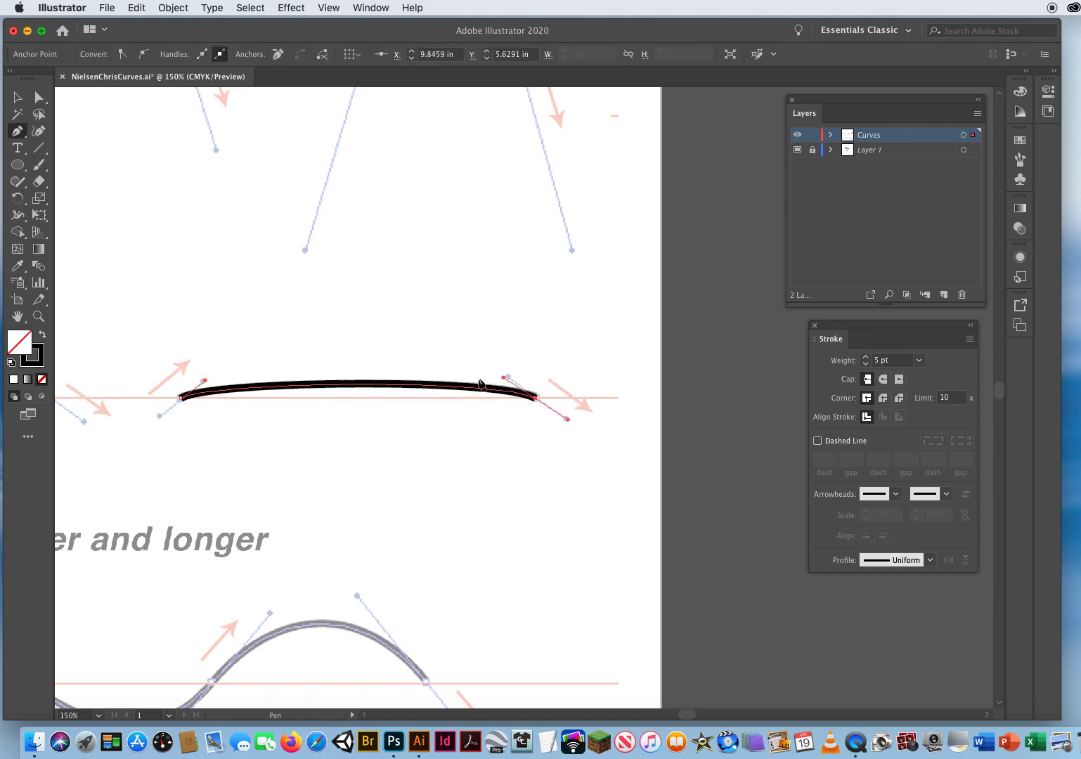
left_click_drag(412, 198, 360, 473)
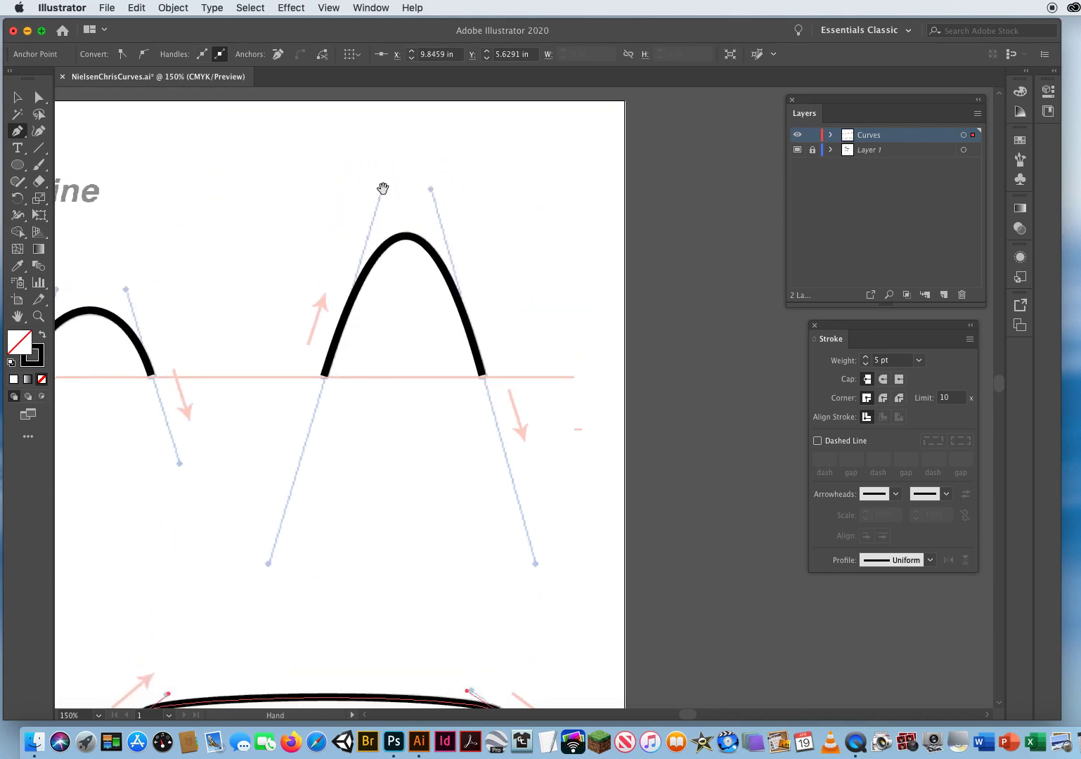
left_click_drag(326, 621, 446, 288)
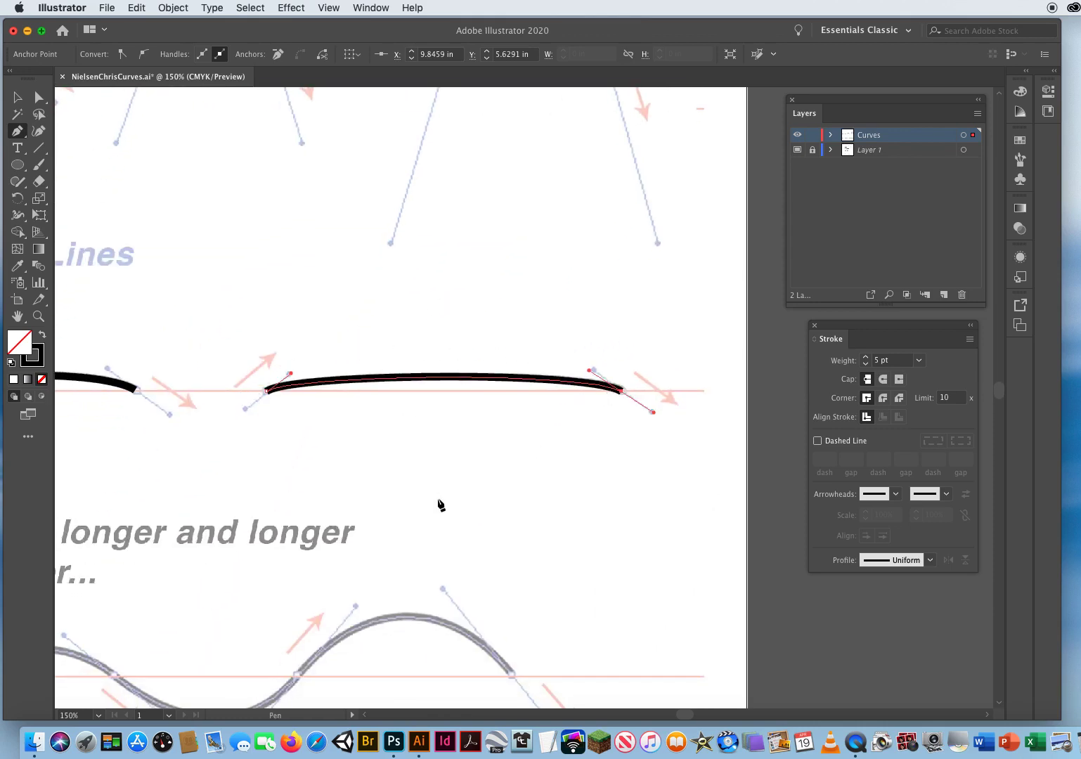
key("super")
left_click(389, 315, "super")
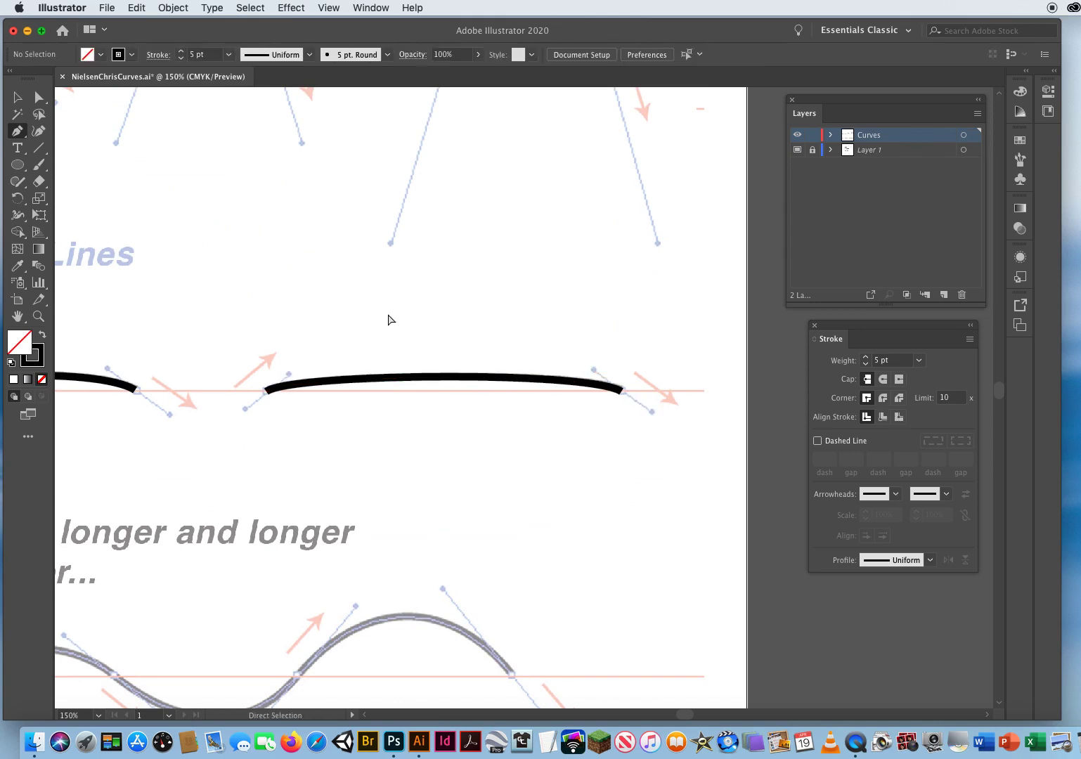
key("super+s")
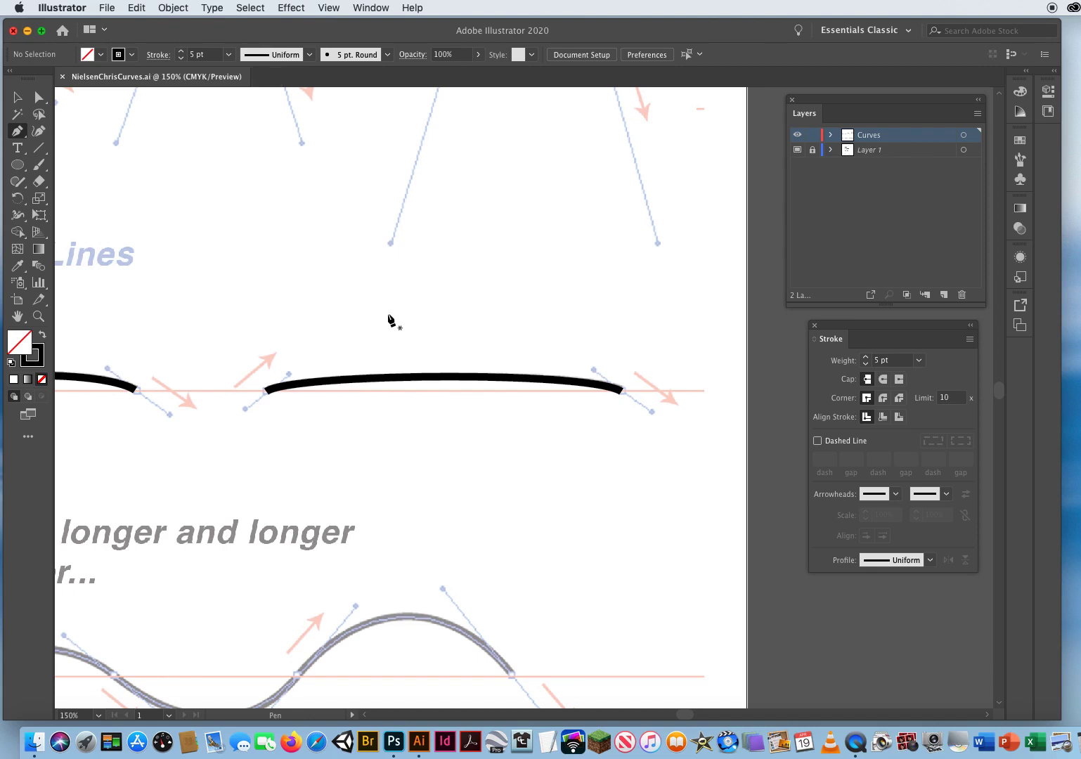
key("space")
mouse_move(138, 578)
left_mouse_down()
mouse_move(379, 338)
mouse_move(439, 292)
mouse_move(500, 277)
left_mouse_up()
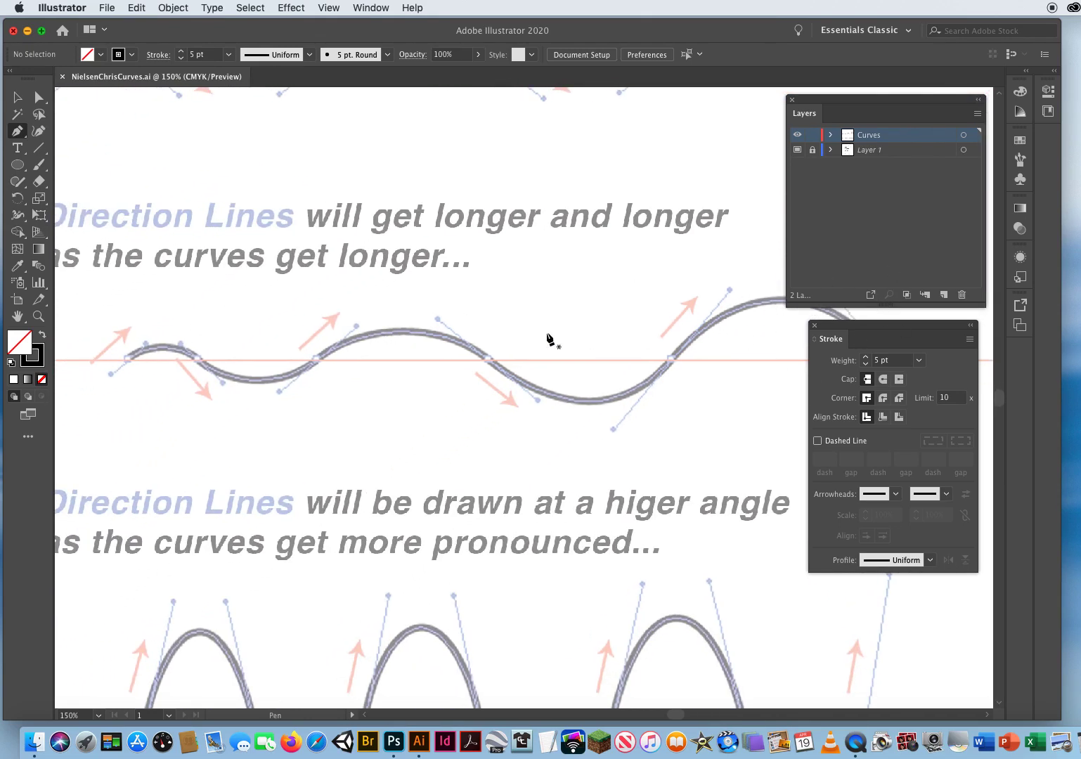
key("super")
key("super+minus")
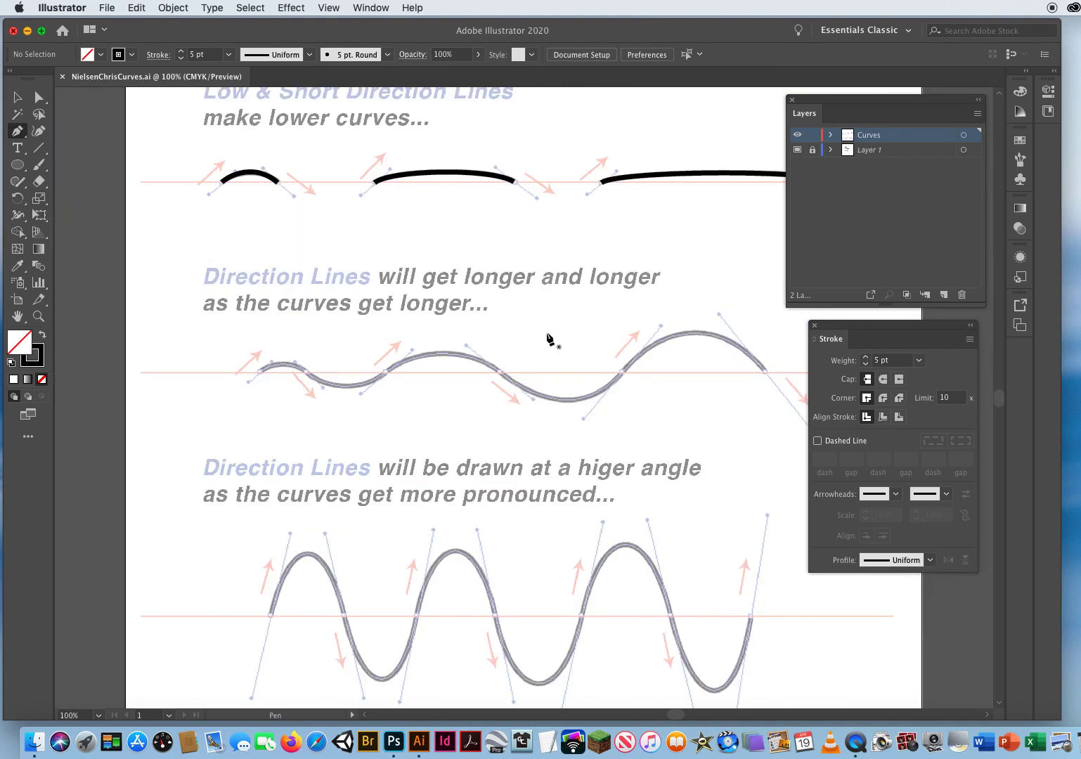
key("space")
left_click_drag(562, 374, 444, 346)
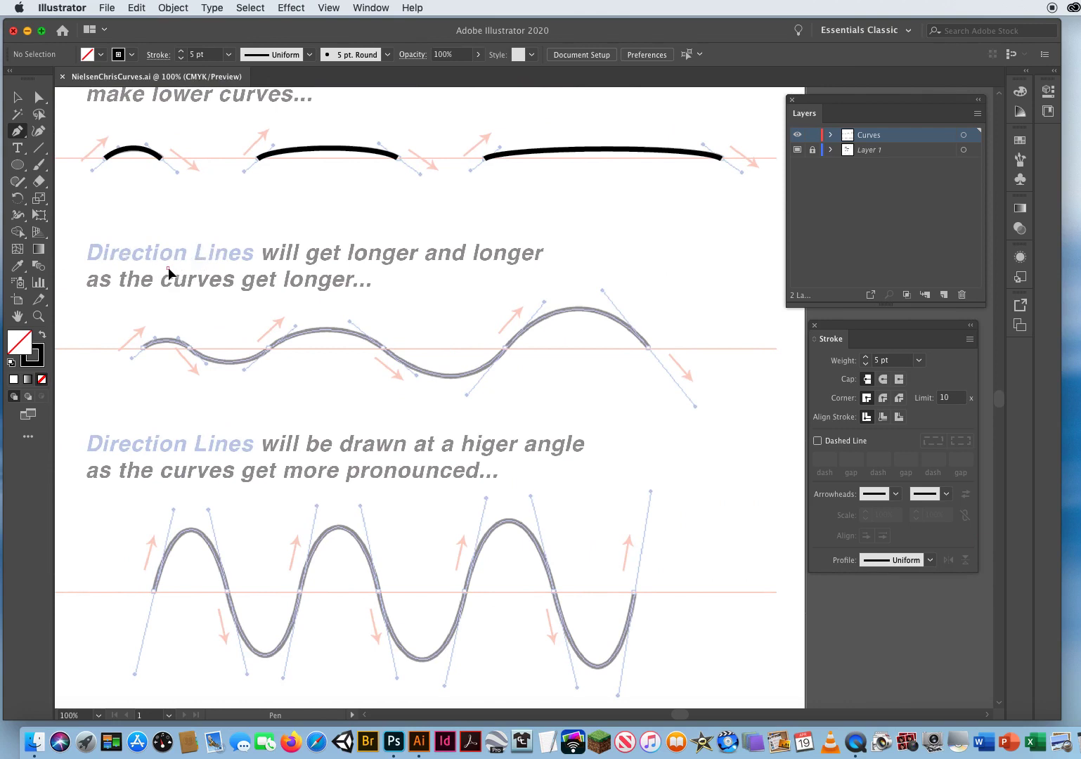
left_click_drag(186, 250, 241, 210)
key("Delete")
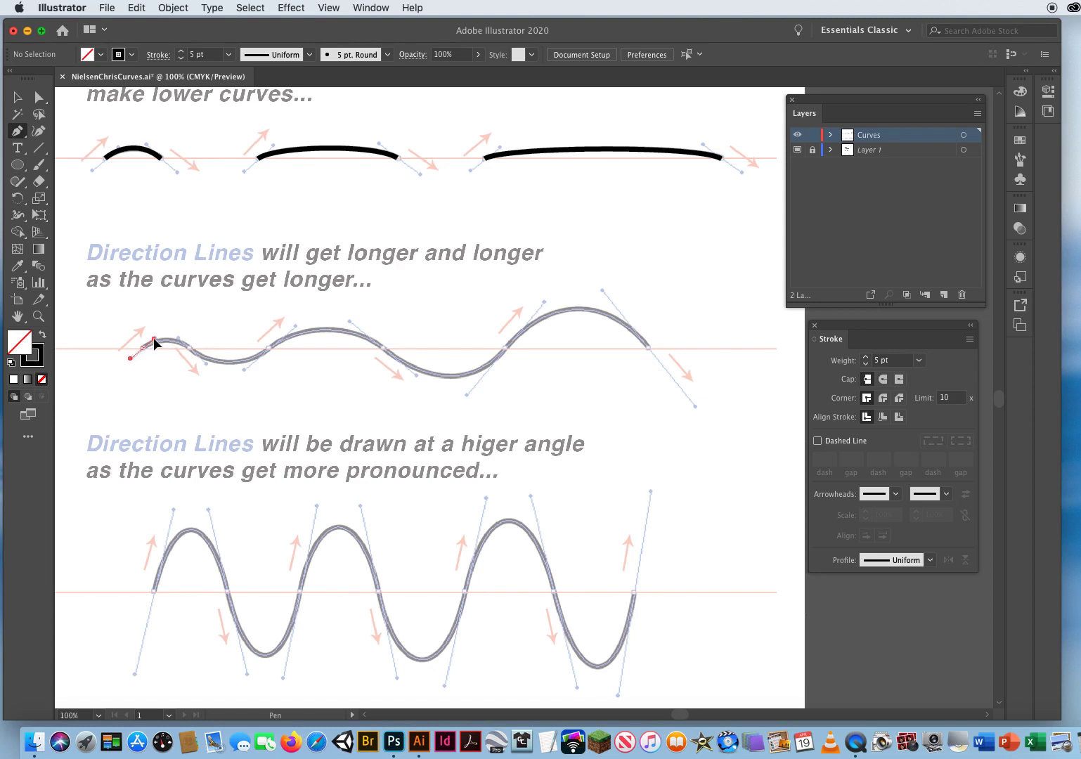
Trace the whole wavy 'longer and longer' curve as one black path with lengthening handles.
left_click(154, 336)
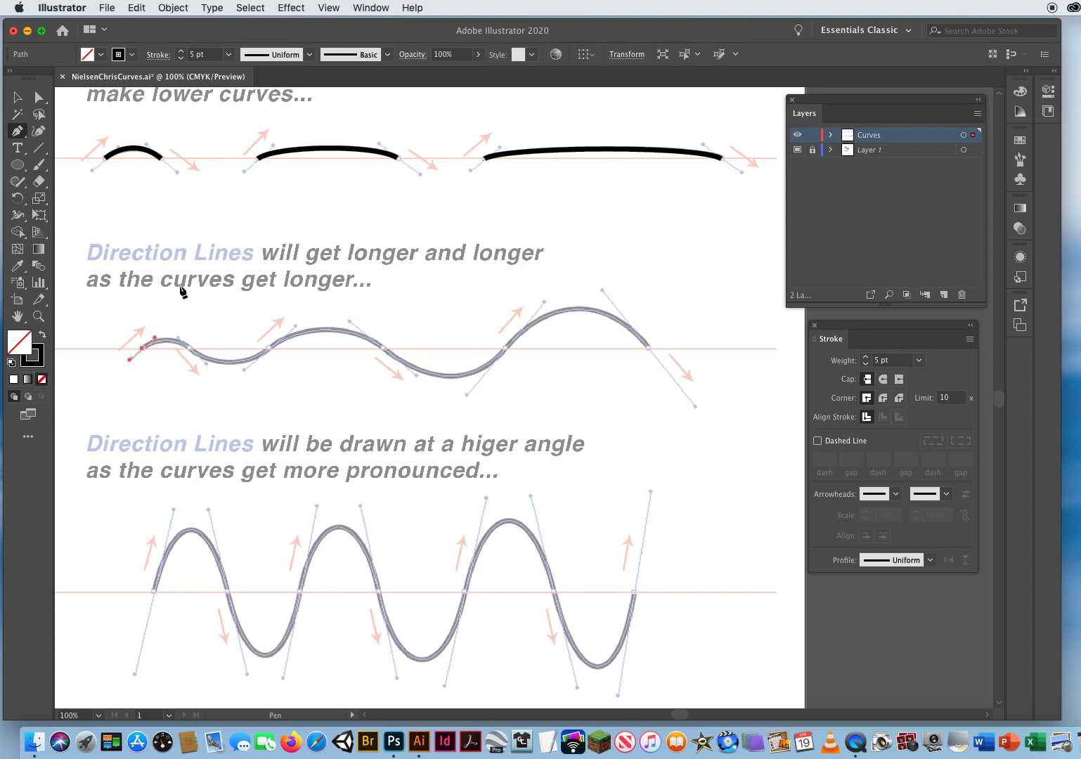
left_click(190, 351, "super")
left_click(203, 362, "super")
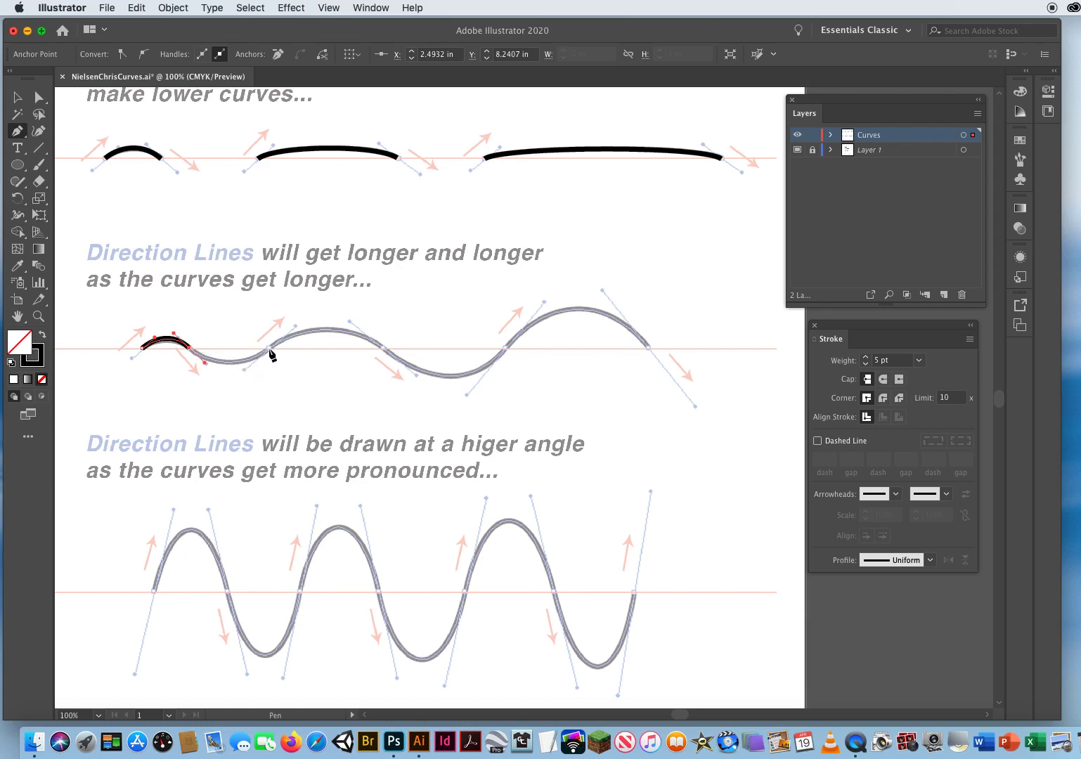
left_click_drag(270, 349, 296, 326)
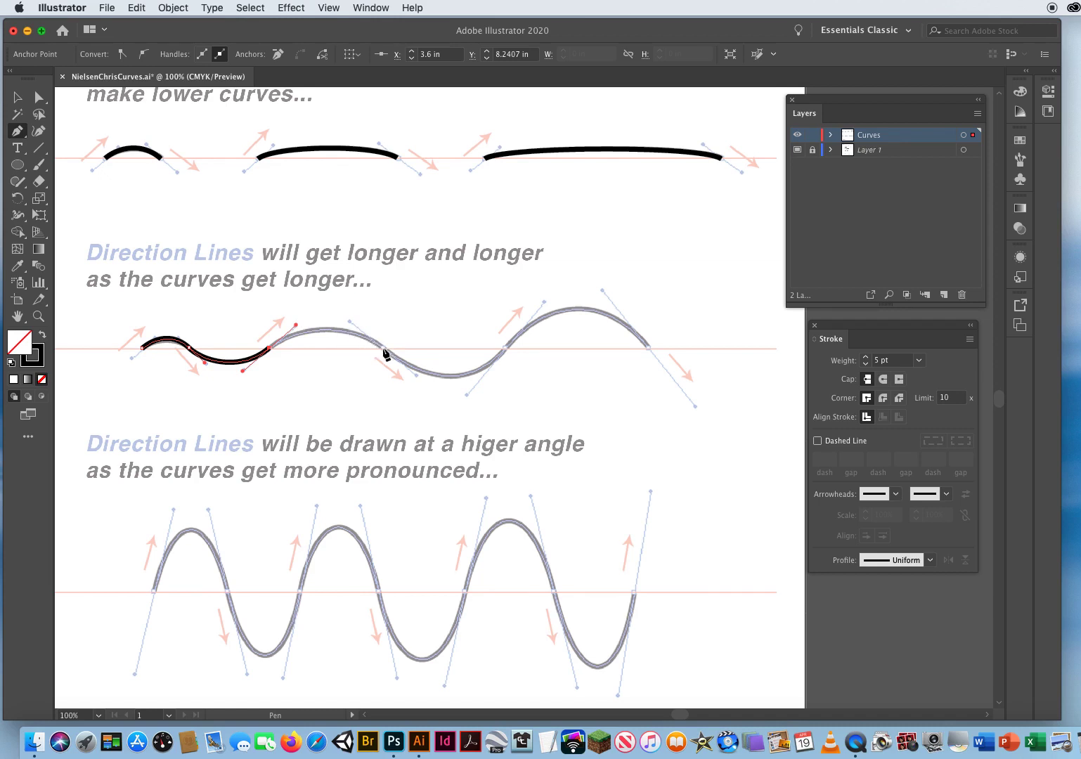
left_click_drag(383, 347, 405, 364)
left_click_drag(416, 375, 416, 375)
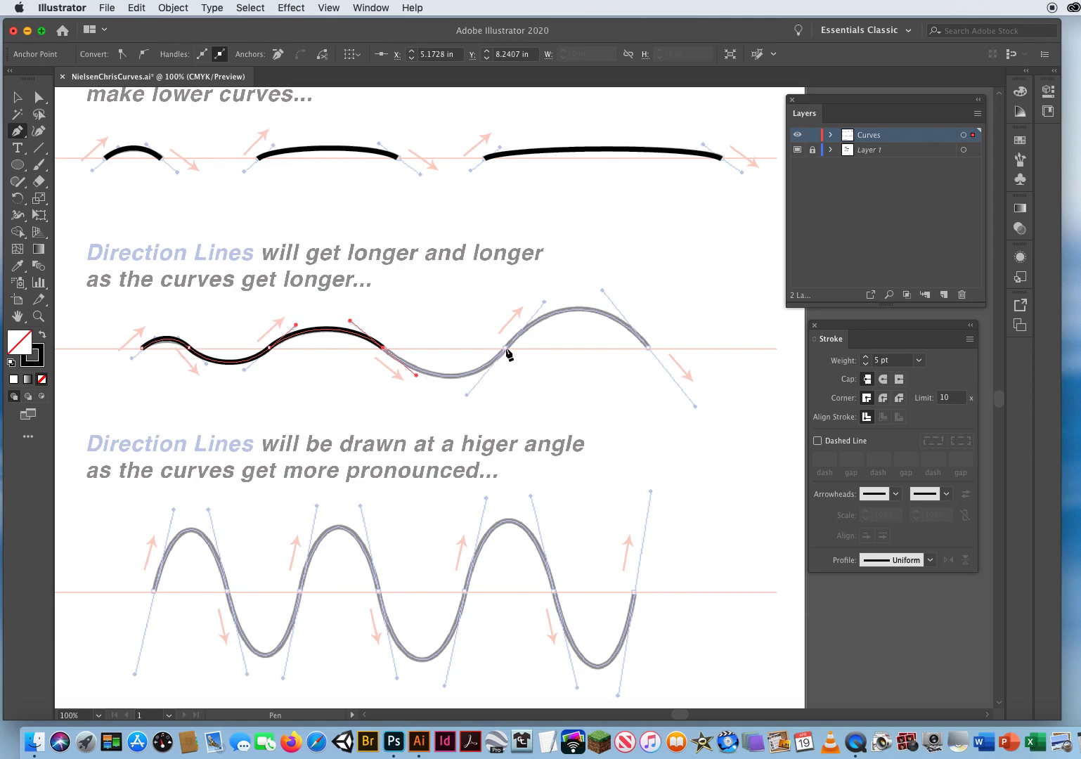
left_click_drag(506, 347, 545, 302)
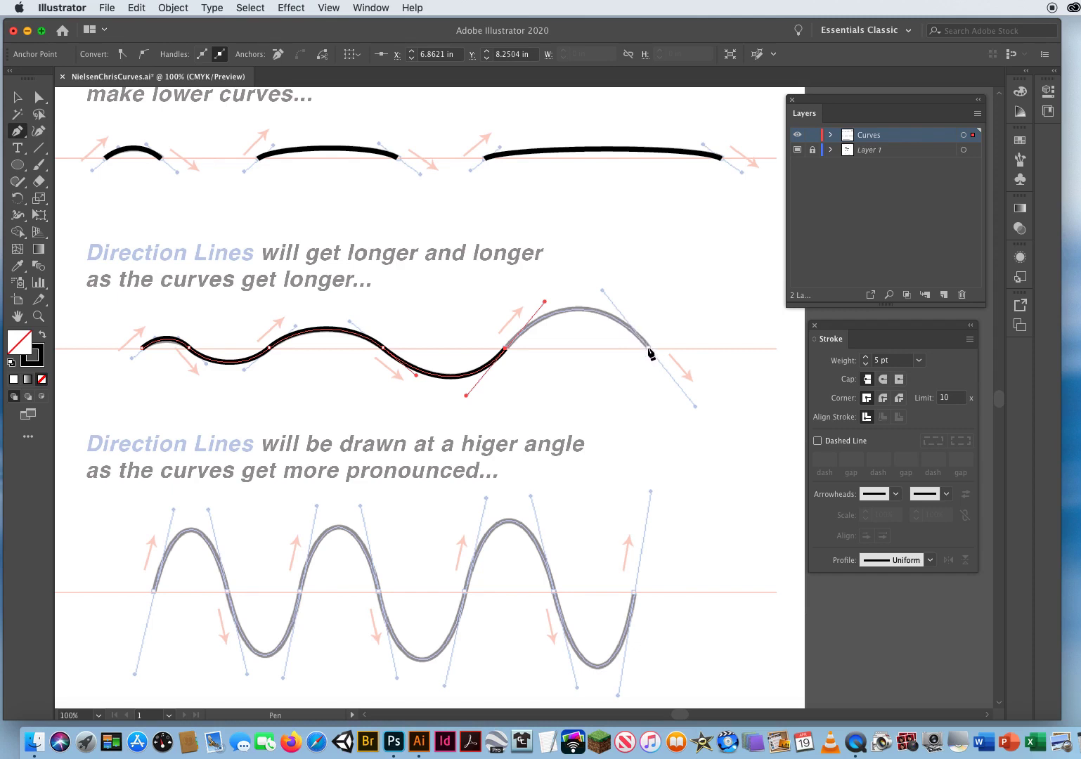
left_click_drag(648, 347, 695, 404)
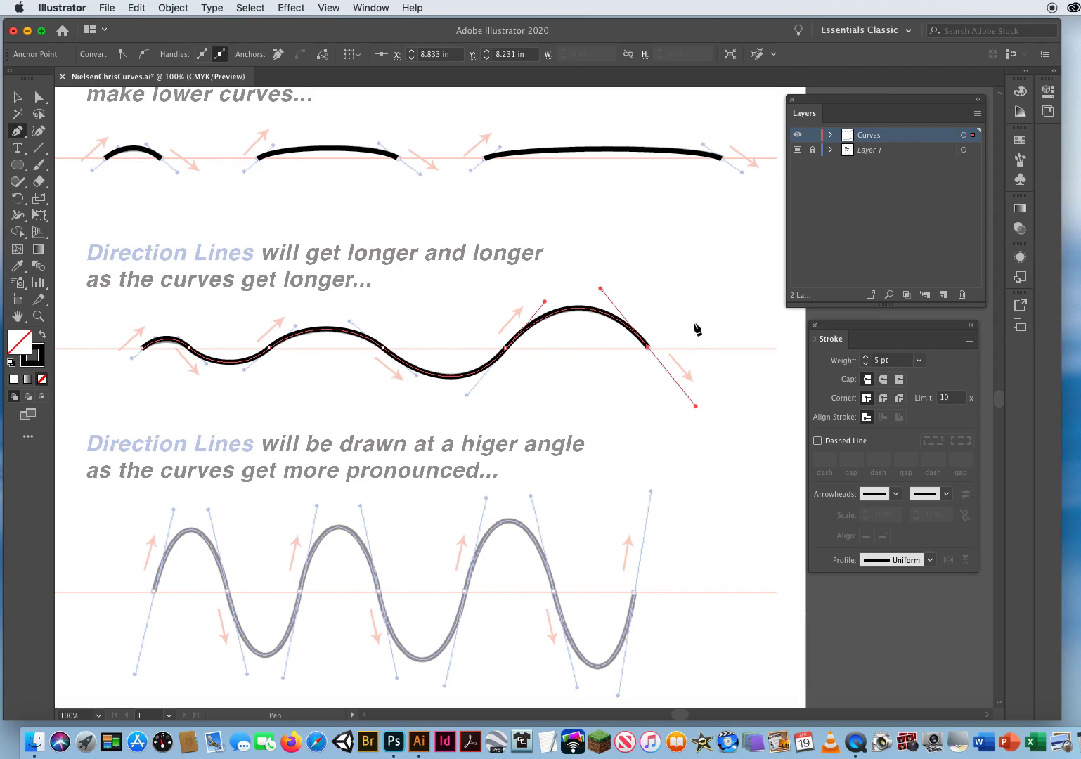
key("super")
Deselect the wavy curve, undo a stray starting point, and pan to the high-angle sine-wave template.
left_click(675, 314, "super")
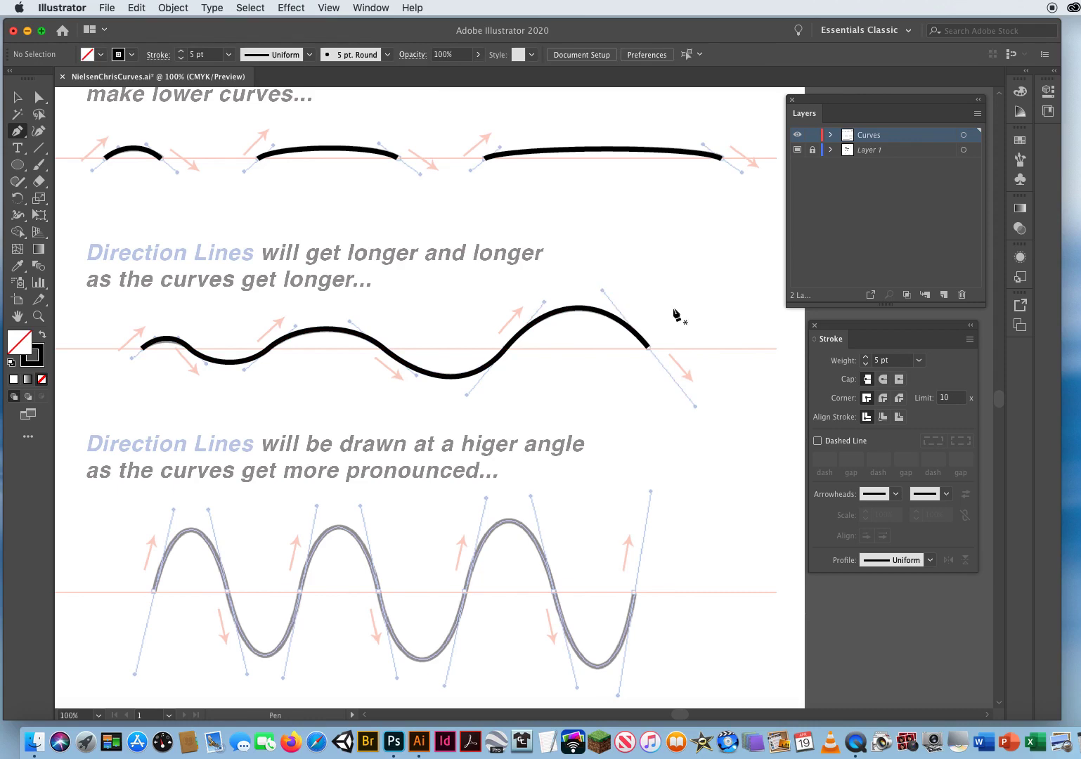
key("space")
left_click_drag(394, 591, 430, 293)
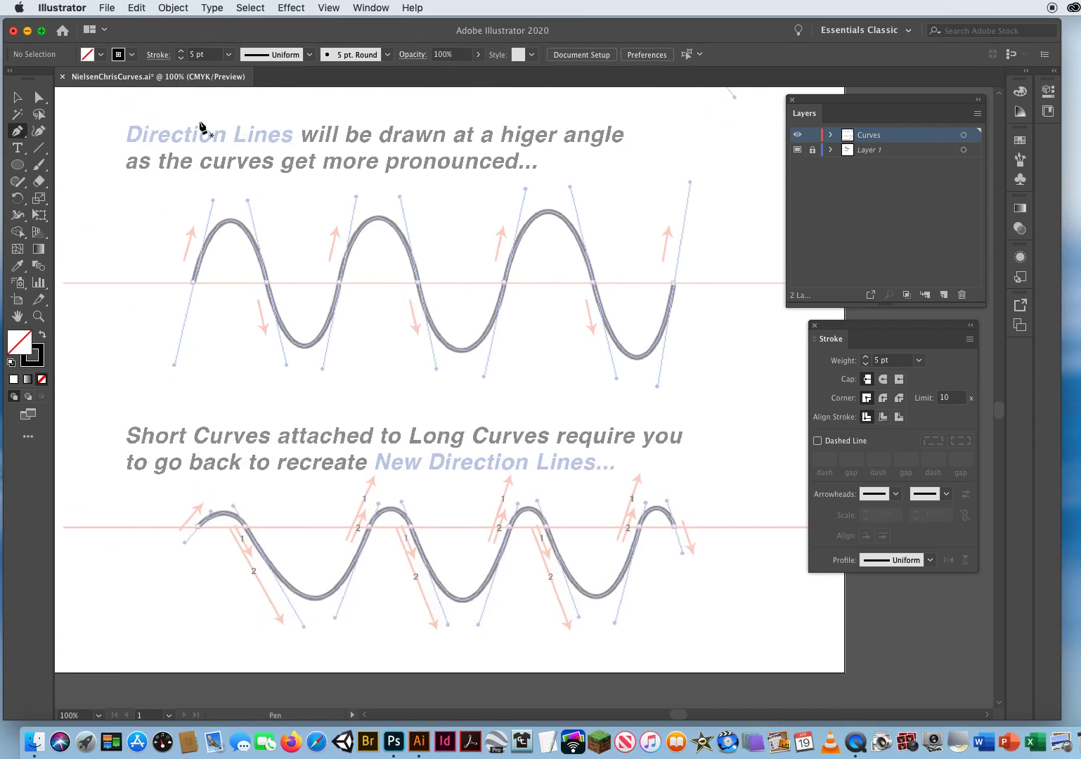
left_click_drag(195, 118, 253, 225)
key("super+z")
left_click_drag(277, 372, 265, 284)
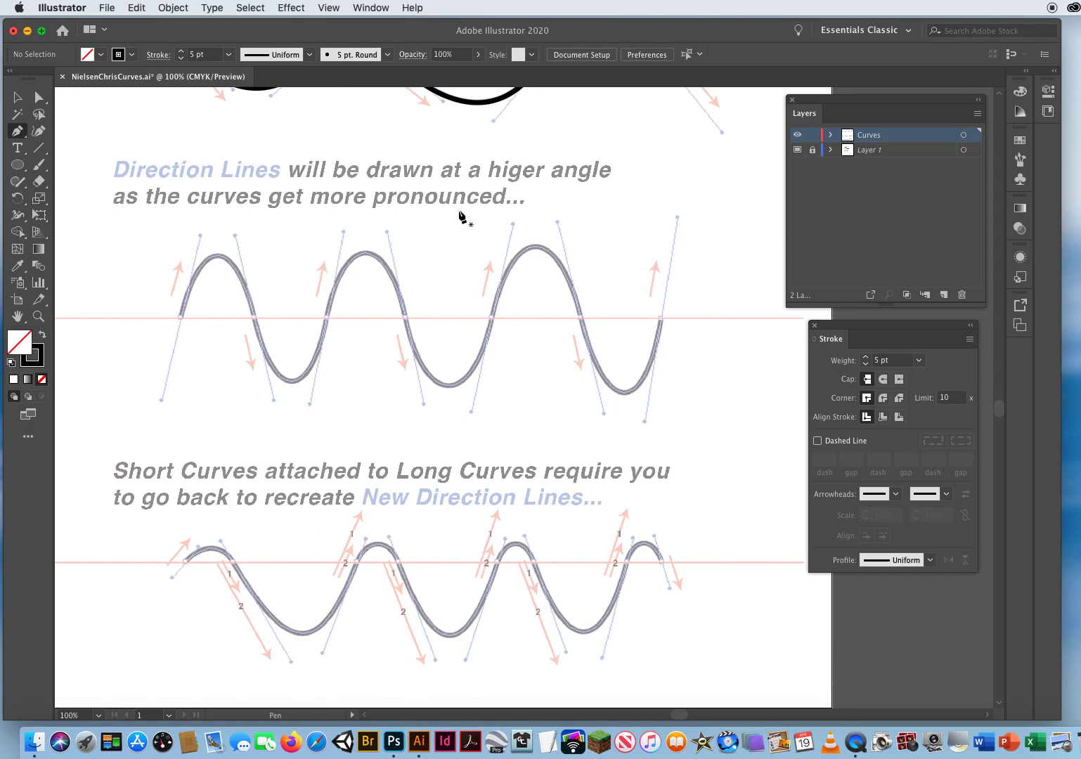
scroll(393, 176, "up", 10)
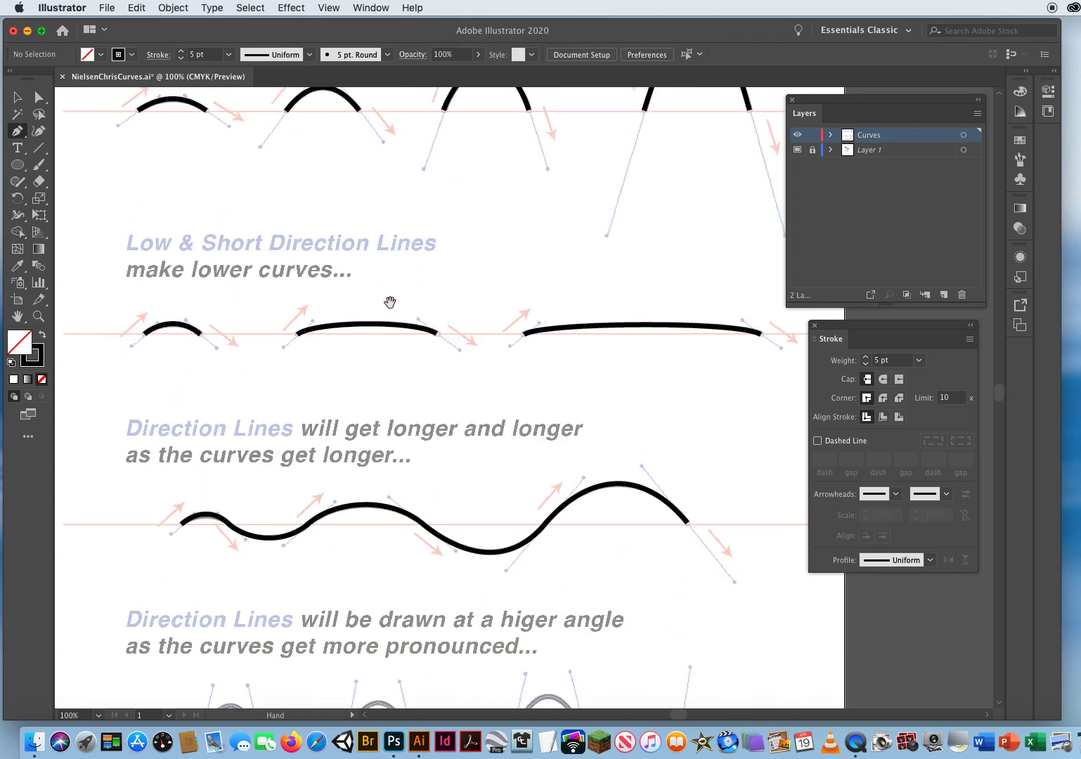
left_click_drag(399, 549, 373, 209)
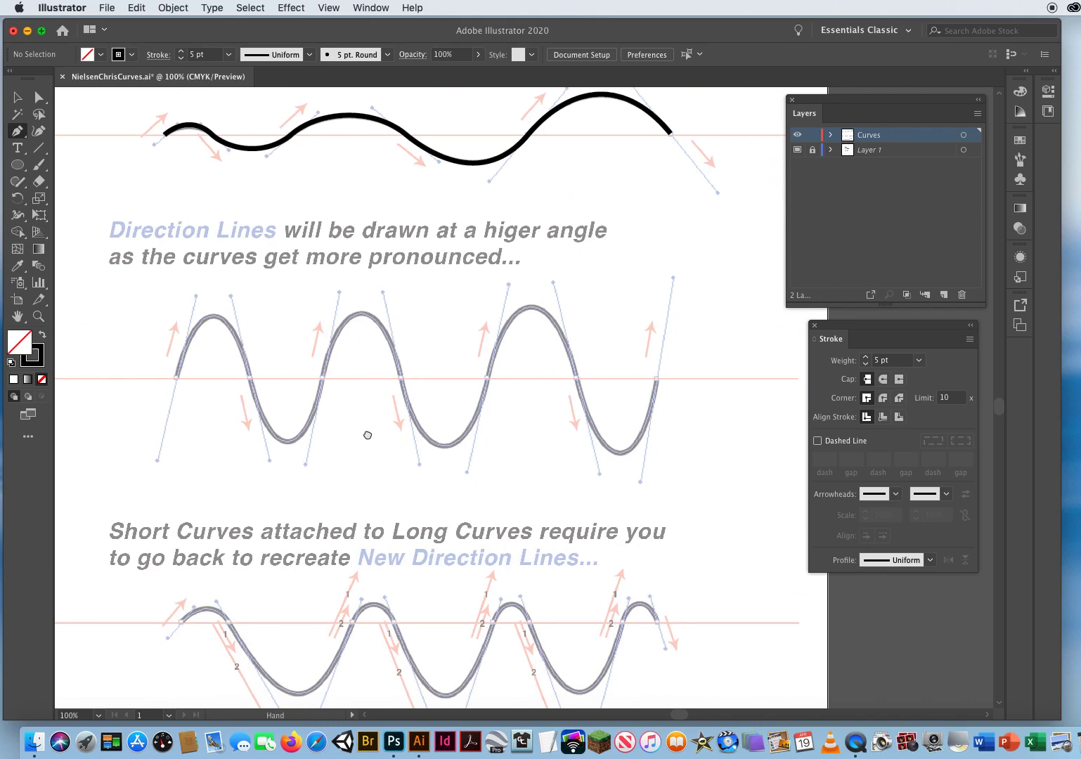
scroll(365, 436, "right", 2)
scroll(365, 436, "down", 1)
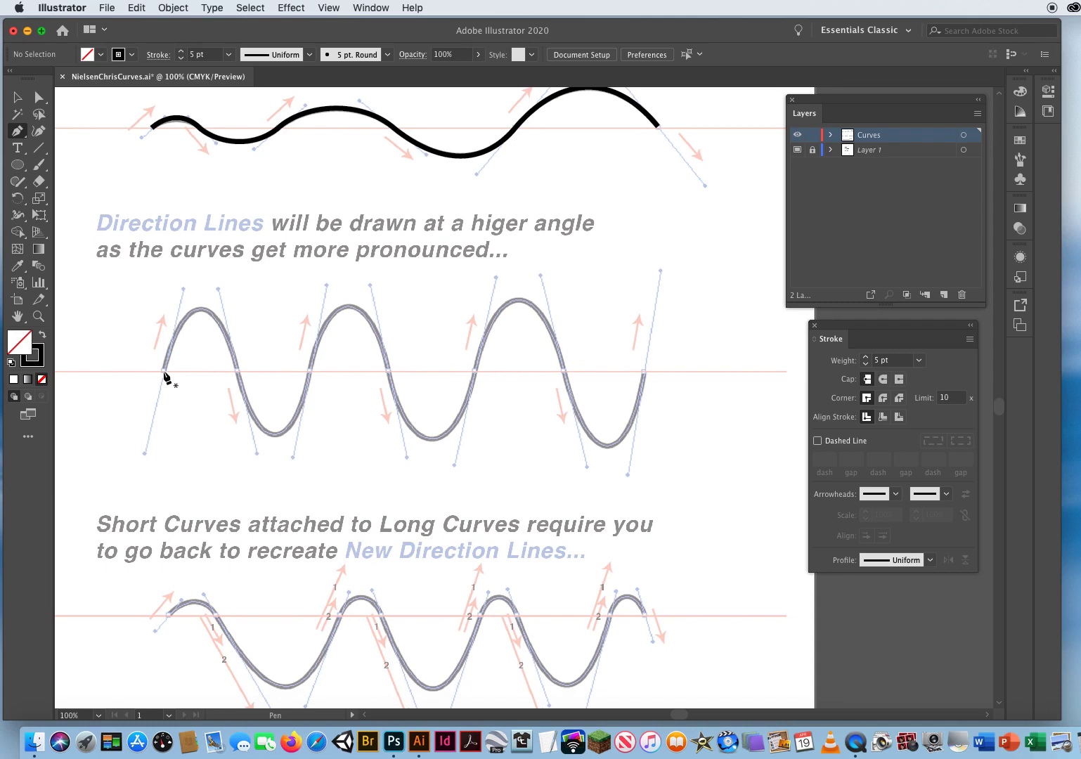
Trace the high-angle sine wave with seven steep-handled anchors along its midline, then deselect it.
left_click_drag(164, 371, 184, 290)
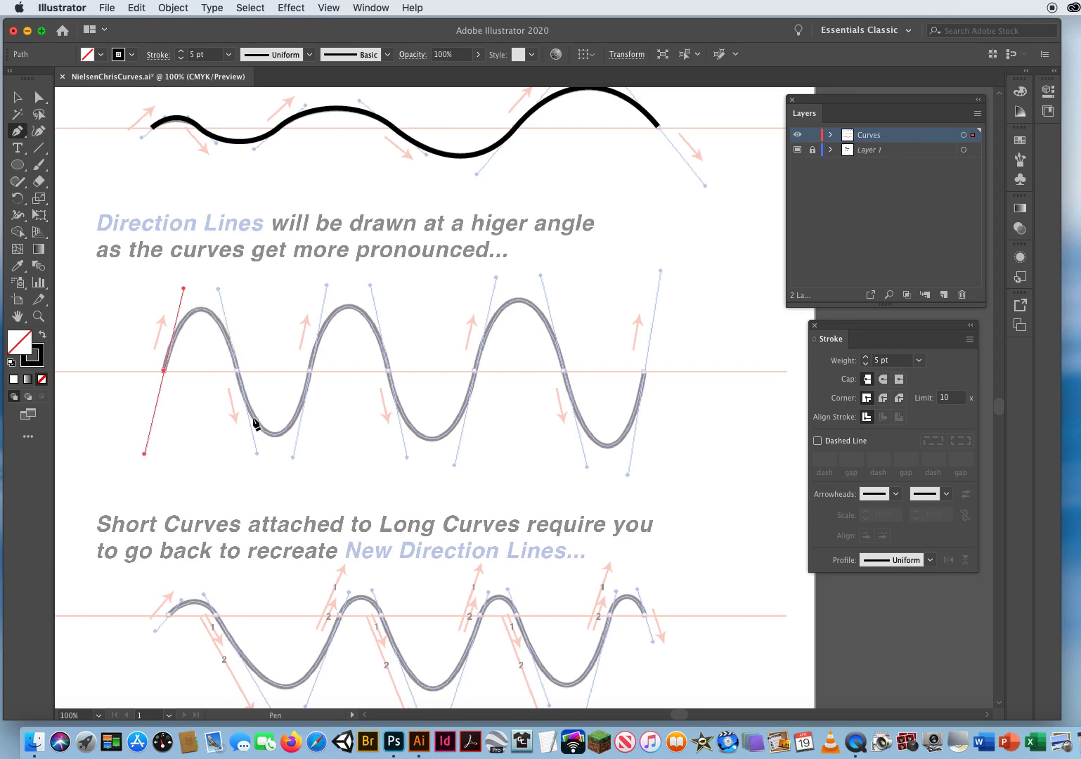
left_click_drag(237, 371, 257, 454)
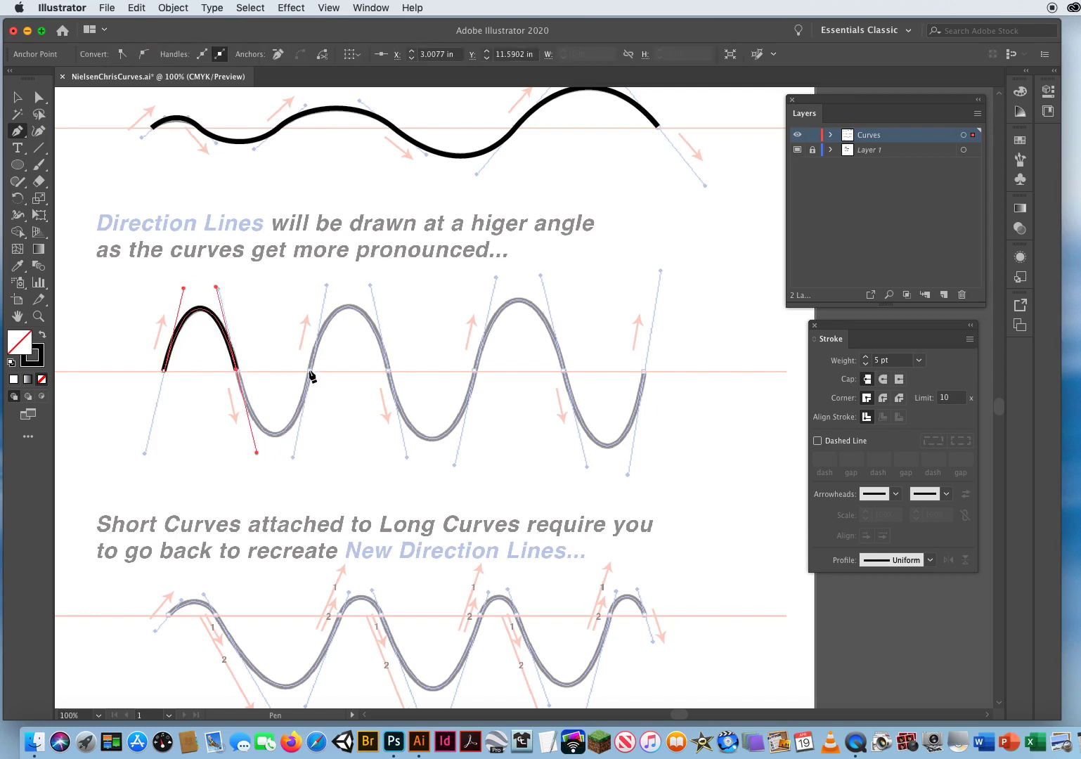
left_click_drag(309, 371, 327, 286)
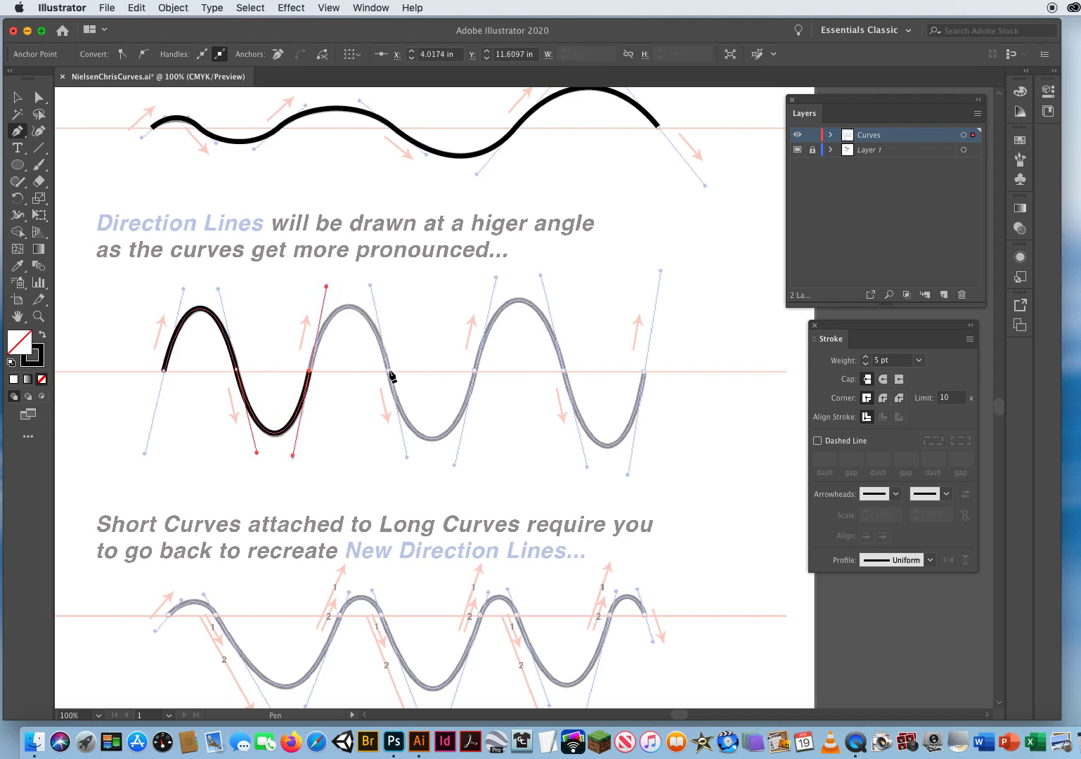
left_click_drag(388, 370, 407, 457)
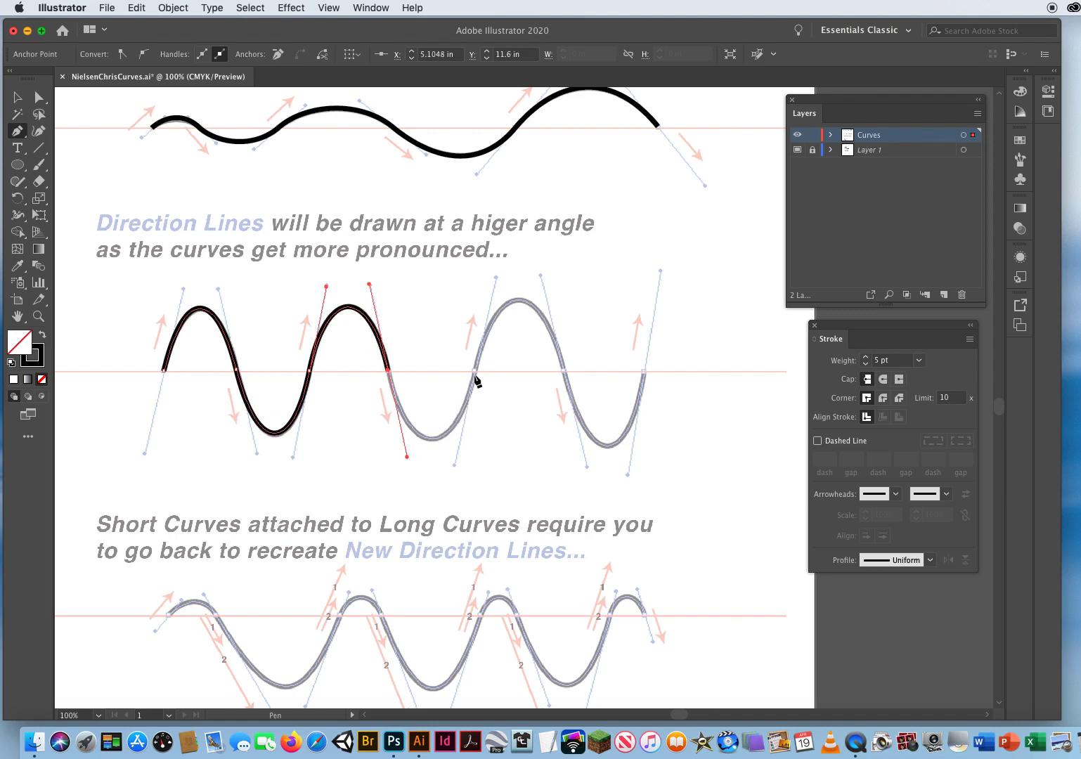
left_click_drag(474, 372, 496, 280)
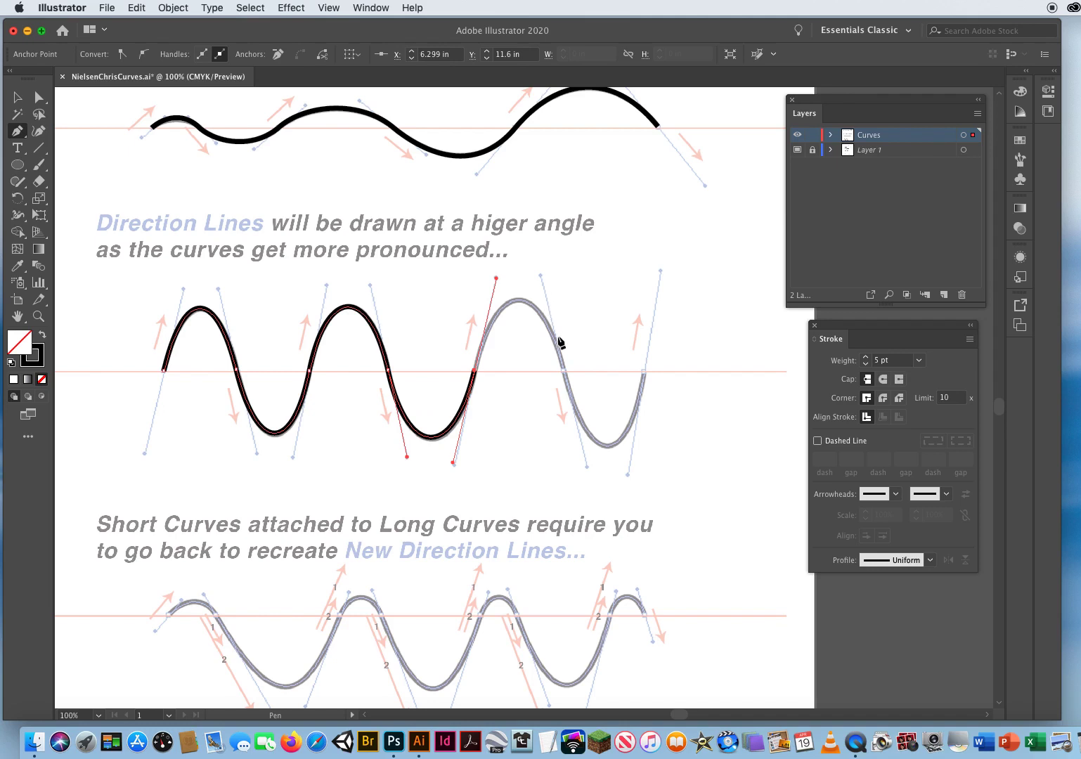
left_click_drag(564, 371, 587, 466)
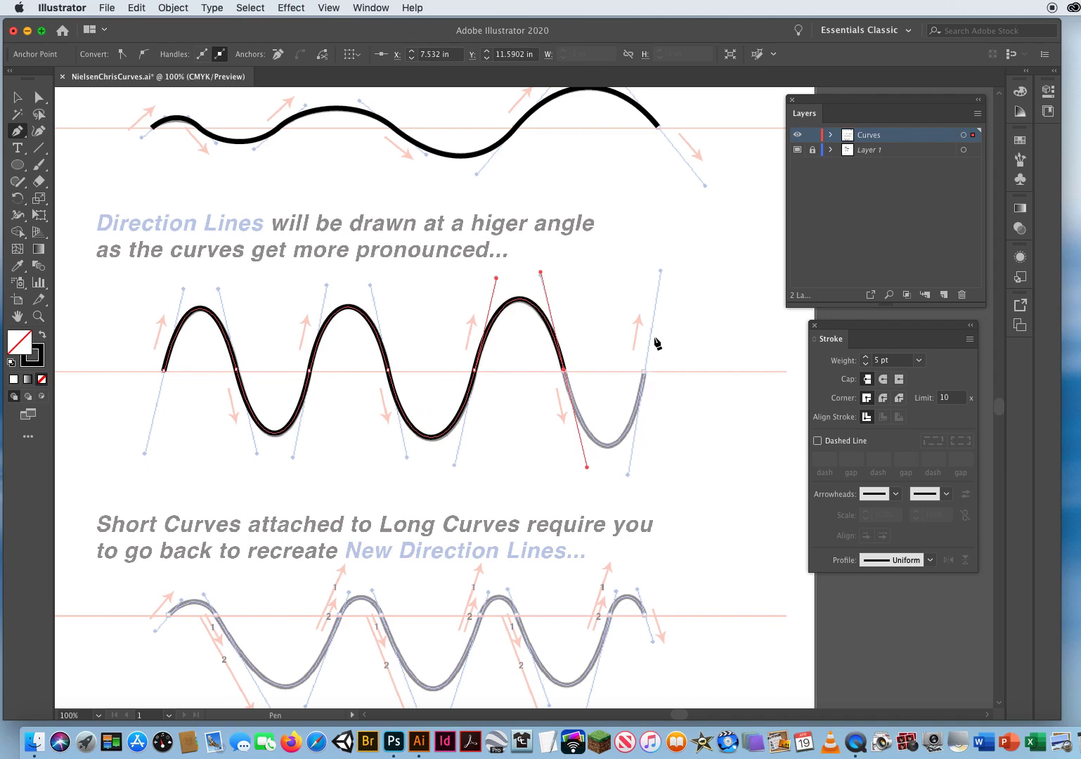
left_click_drag(645, 372, 661, 278)
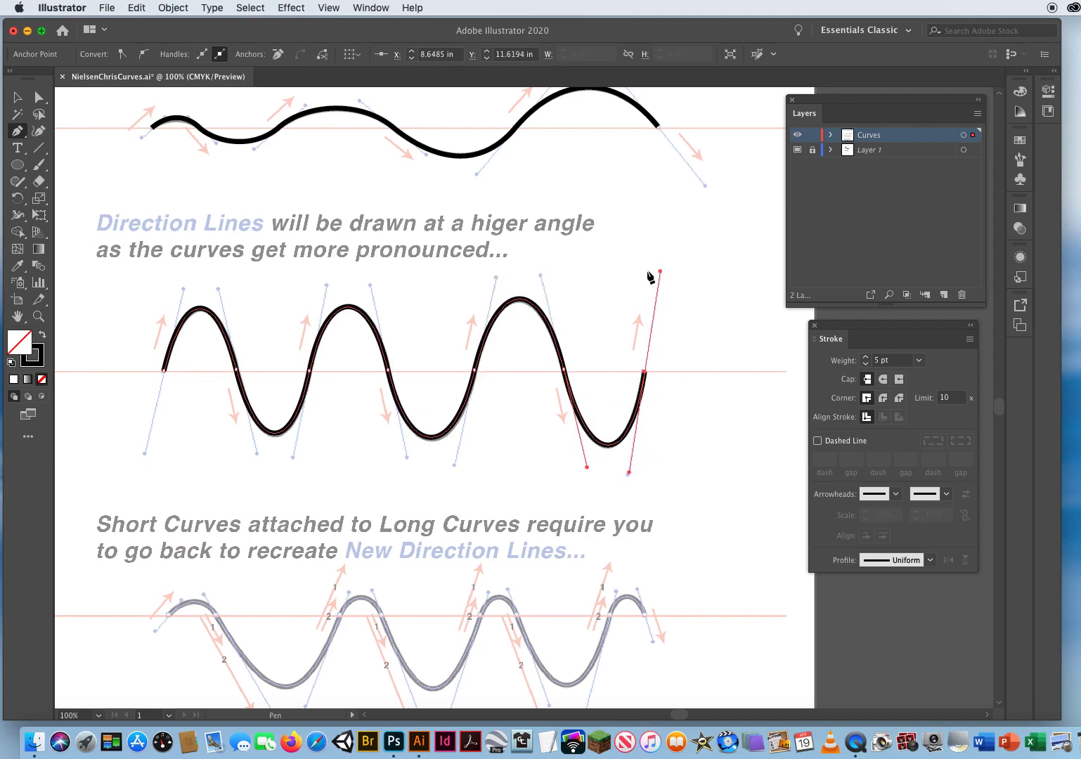
key("super")
left_click(696, 319, "super")
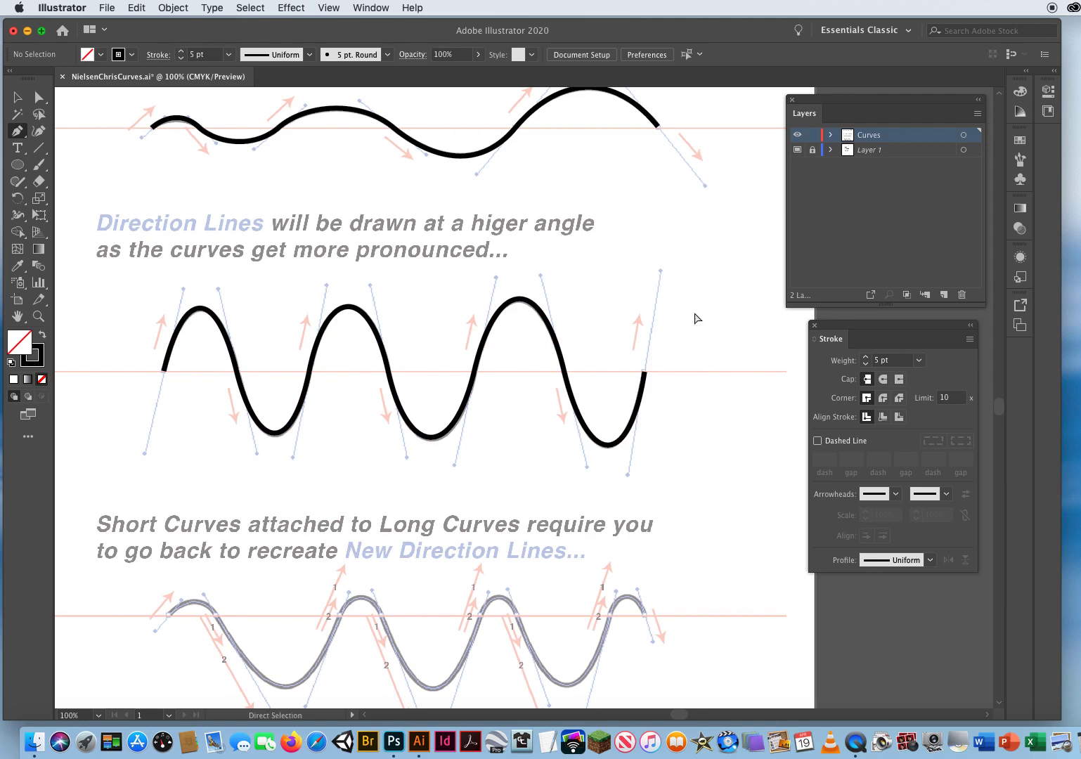
Save NielsenChrisCurves.ai and pan down to the 'Short Curves attached to Long Curves' template.
key("super+s")
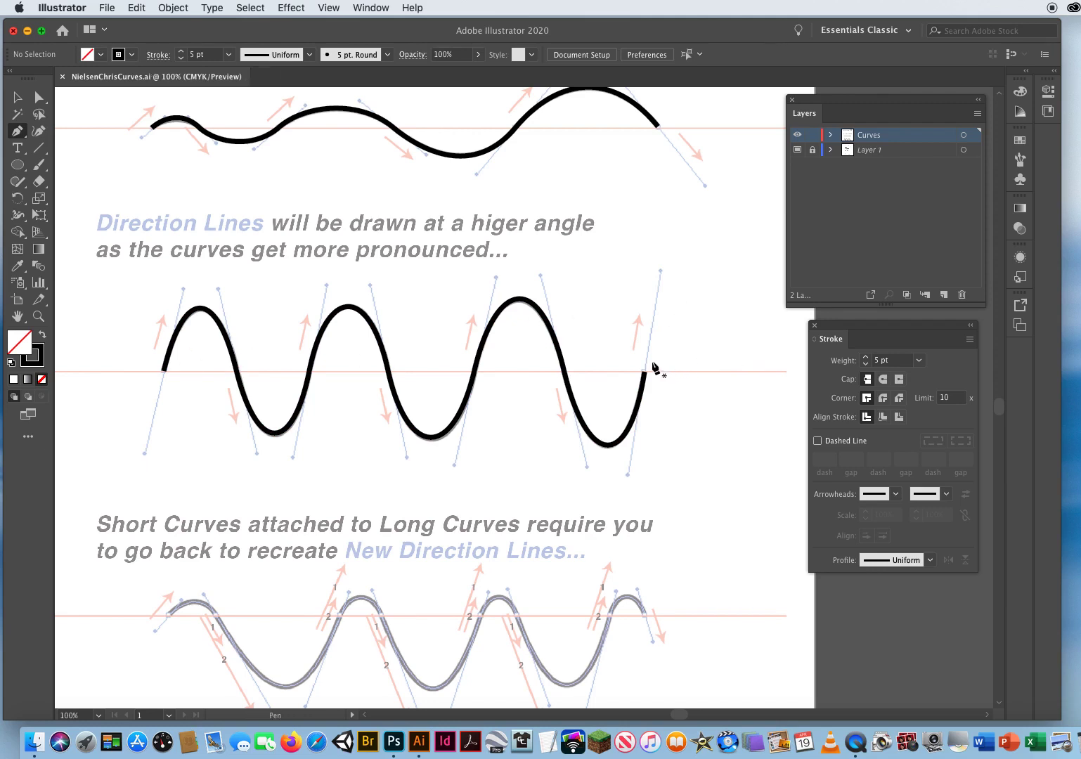
key("space")
left_click_drag(389, 596, 411, 342)
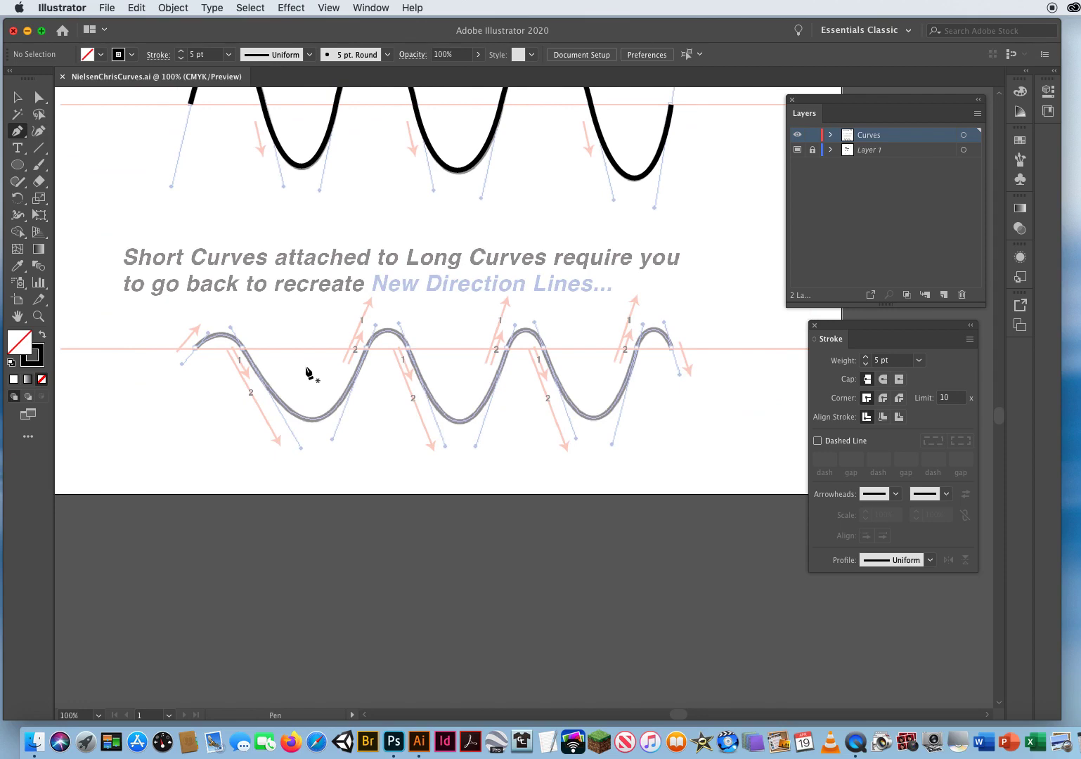
key("space")
left_click_drag(410, 560, 408, 558)
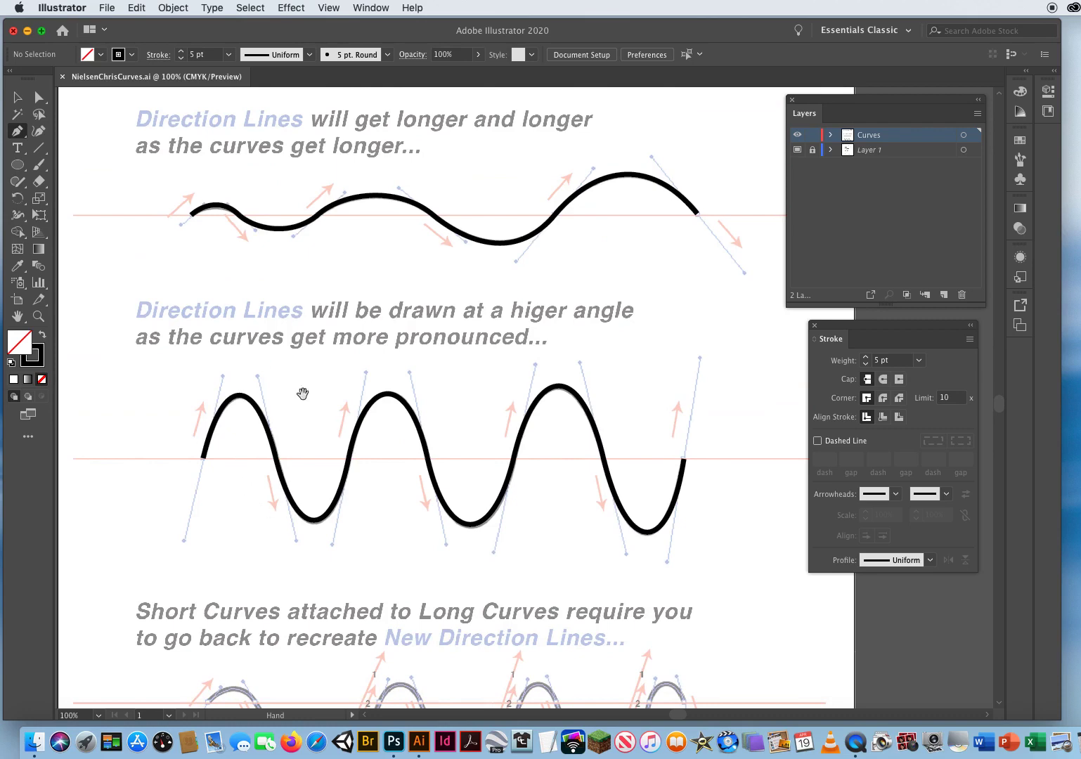
left_click_drag(514, 555, 500, 261)
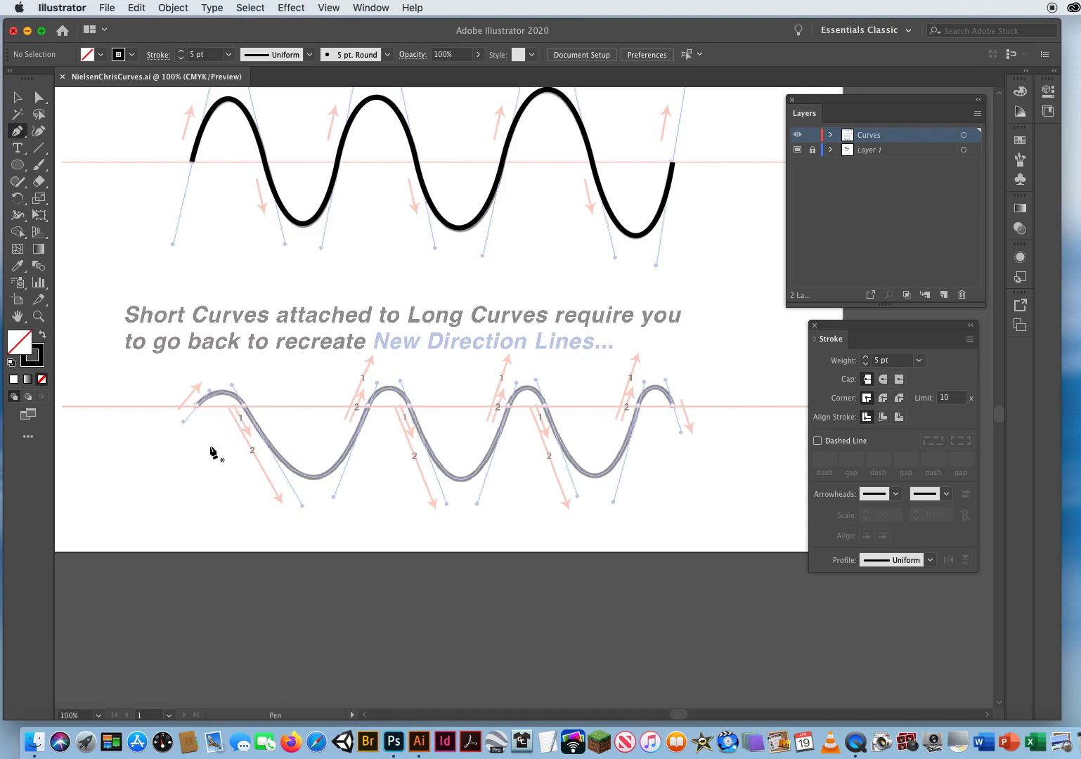
Start the Short Curves trace with a short arc and long trough segment, then undo them.
left_click(208, 390)
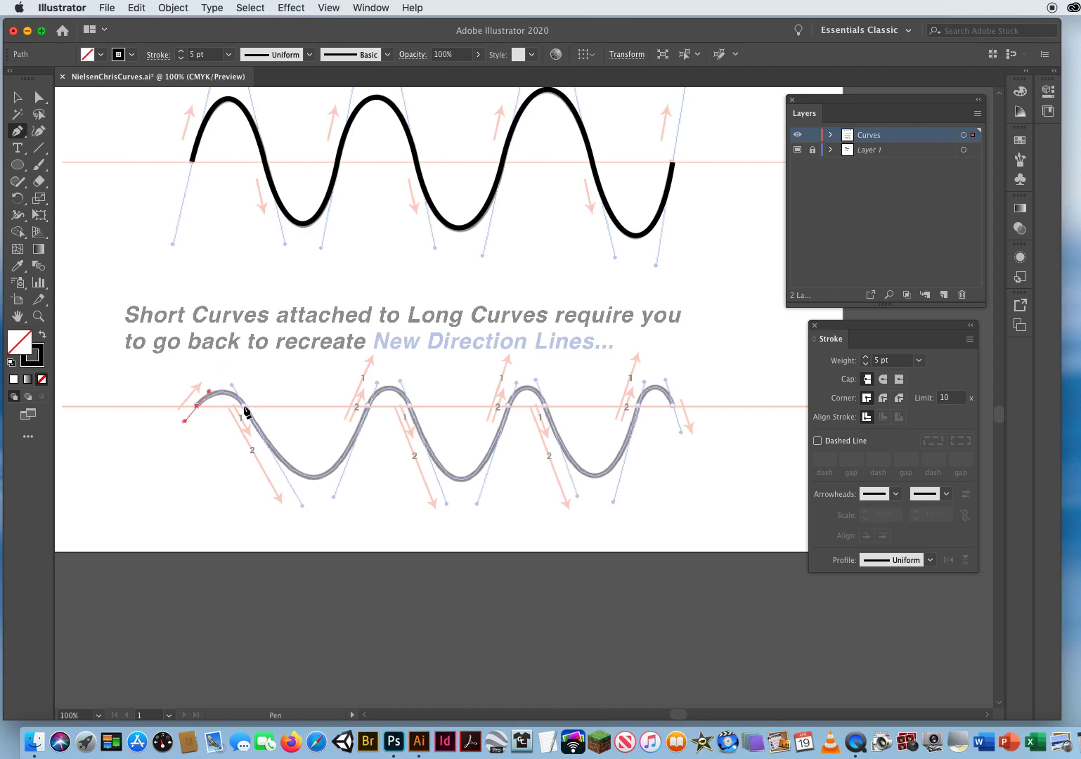
left_click_drag(256, 426, 257, 427)
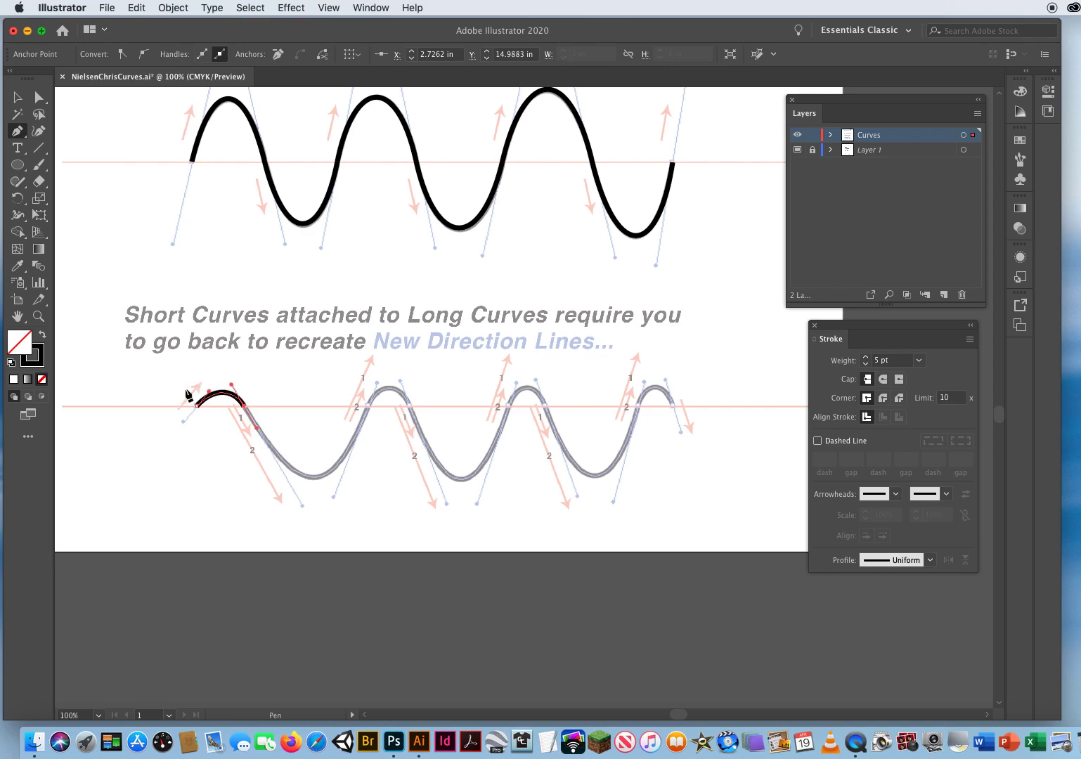
left_click(245, 408)
left_click_drag(368, 406, 391, 368)
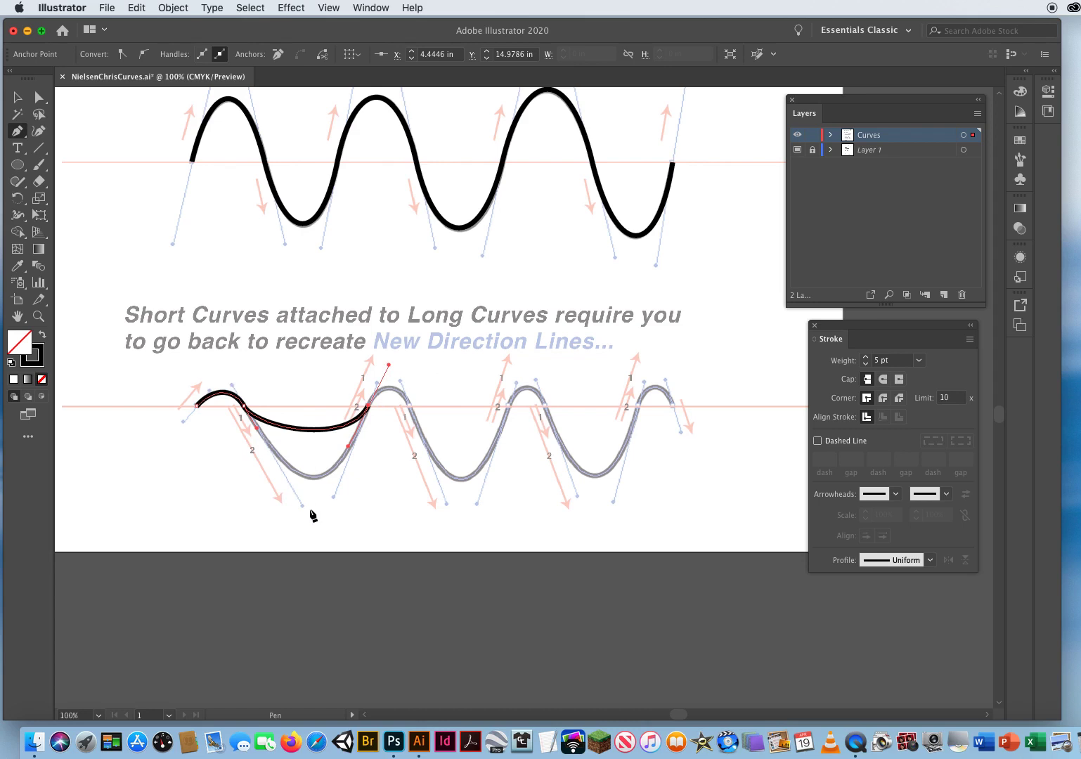
key("ctrl+z")
key("ctrl+z")
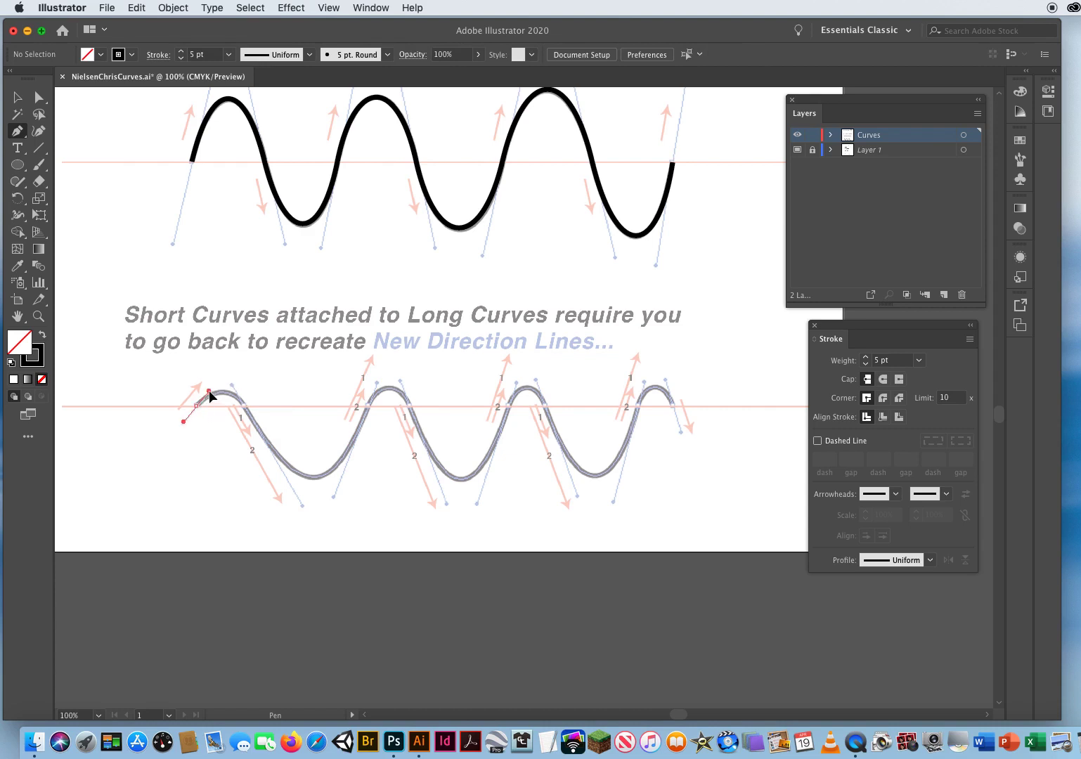
Resume the Short Curves path, reshape the short arc's direction line, and add a smooth trough anchor.
left_click(210, 392)
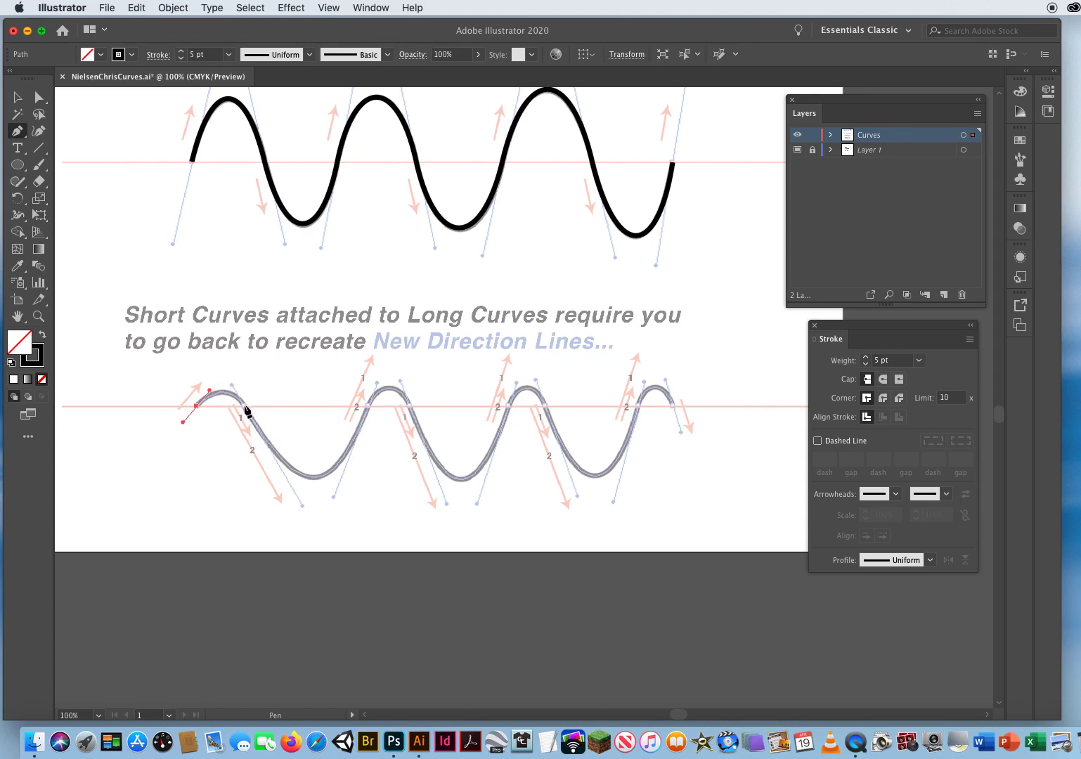
left_click_drag(256, 424, 259, 434)
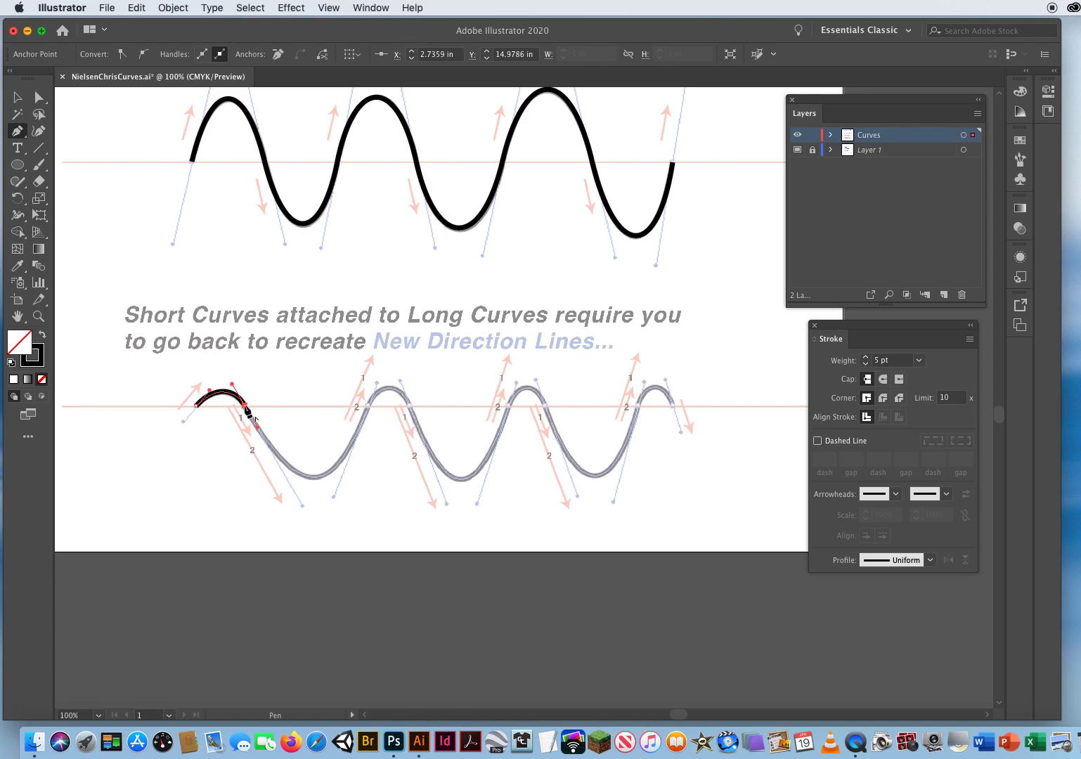
left_click_drag(245, 408, 248, 411)
left_click_drag(302, 506, 302, 507)
left_click_drag(367, 407, 402, 318)
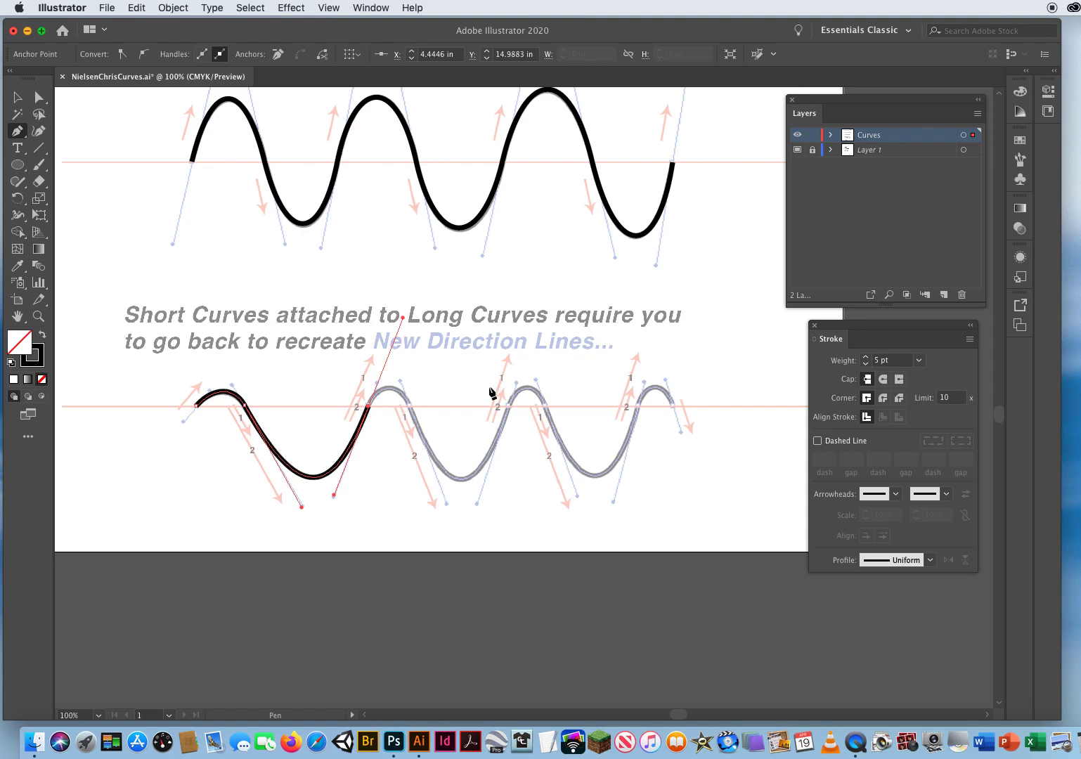
Reset the junction anchor's direction line and extend the path over the second crest into the second trough.
left_click(368, 408)
mouse_move(370, 410)
left_mouse_down()
mouse_move(379, 388)
mouse_move(417, 429)
left_mouse_up()
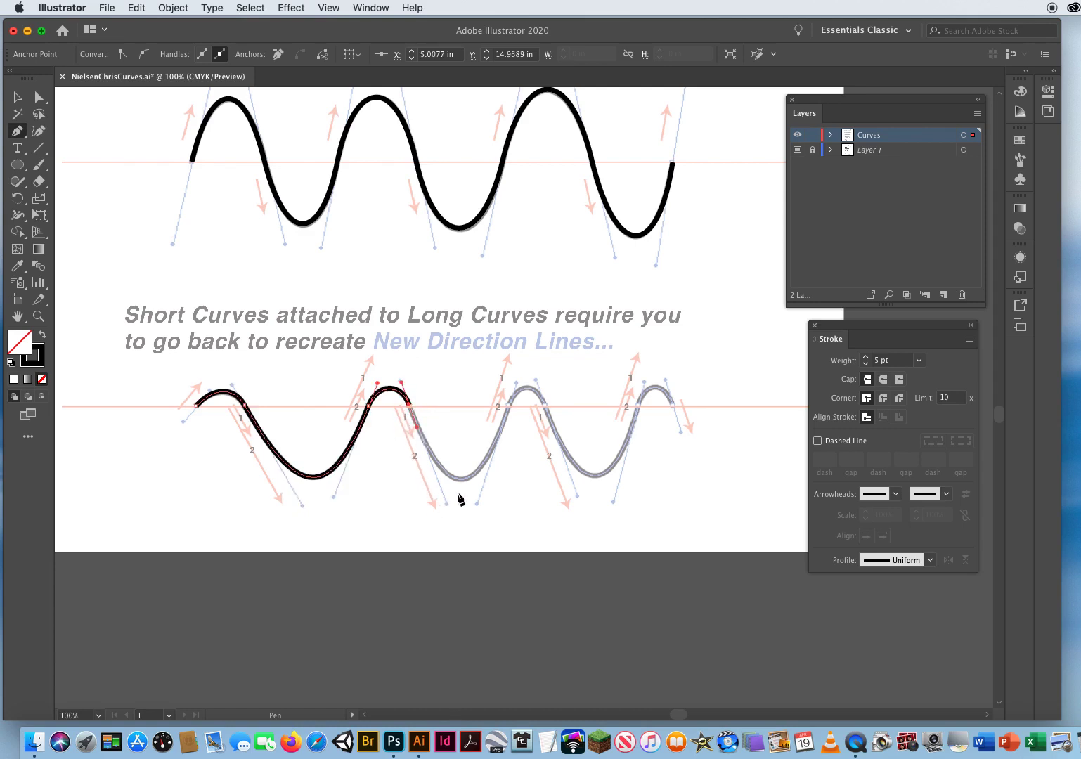
left_click(409, 406)
left_click_drag(409, 407, 445, 504)
left_click_drag(510, 407, 541, 307)
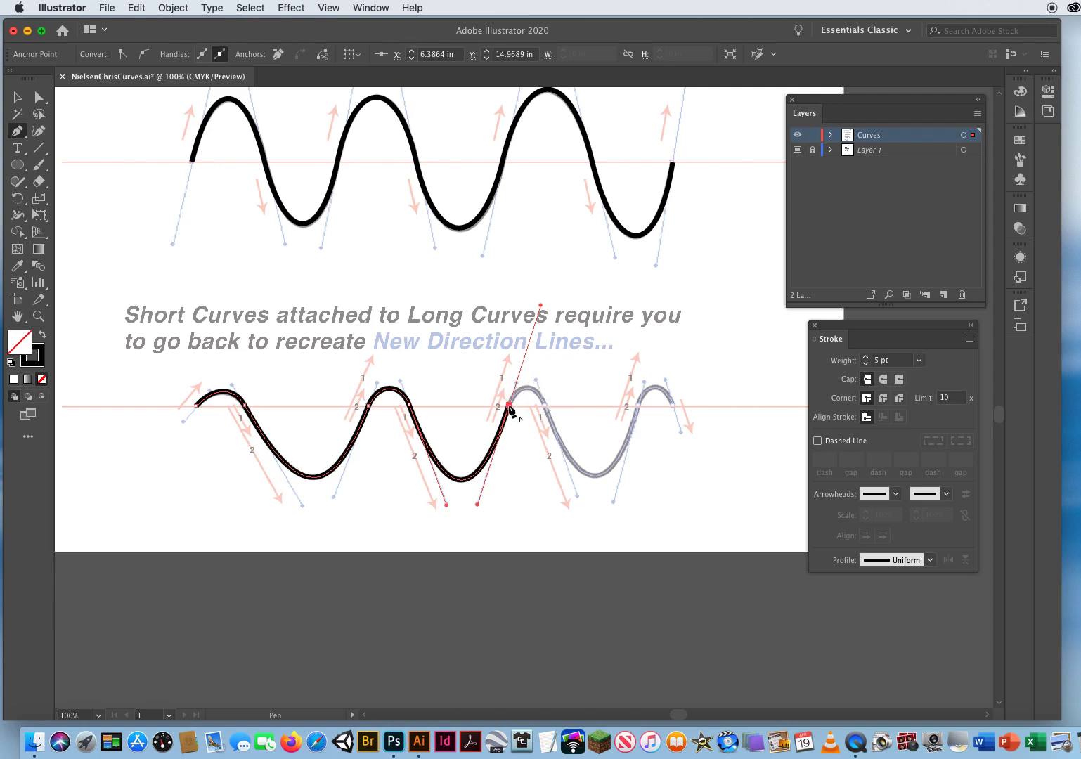
Extend the path through the third rise, short arc and third trough to the wave's right end.
left_click_drag(509, 407, 553, 430)
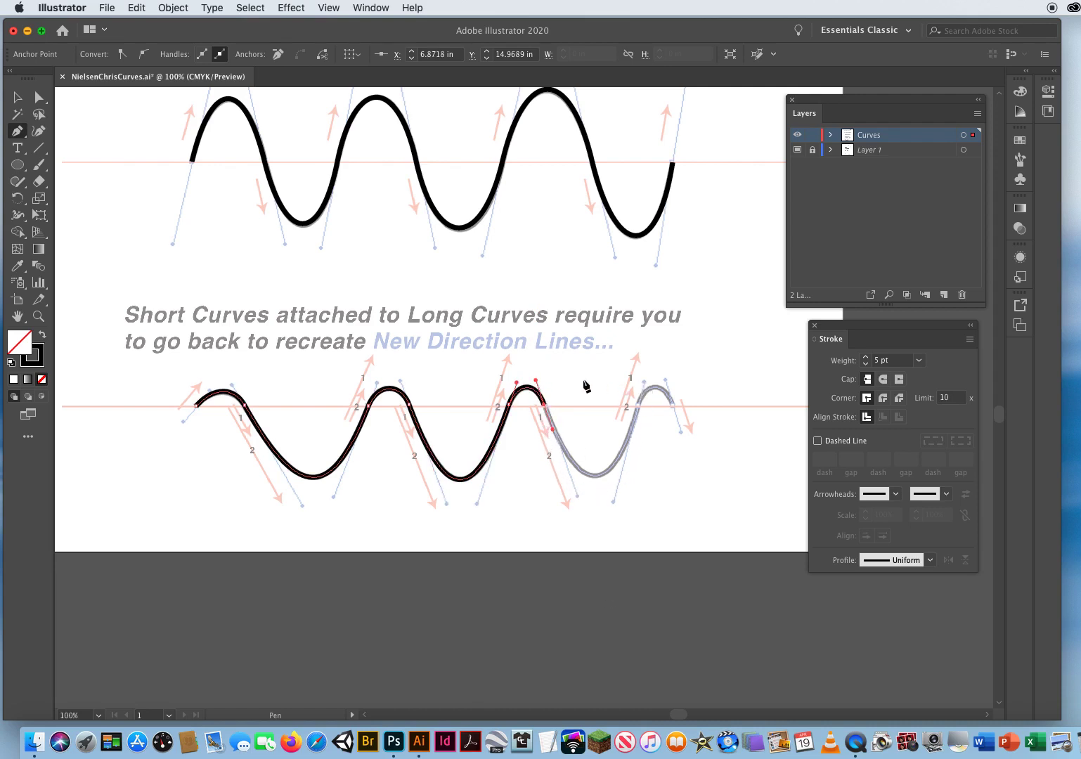
left_click(544, 407)
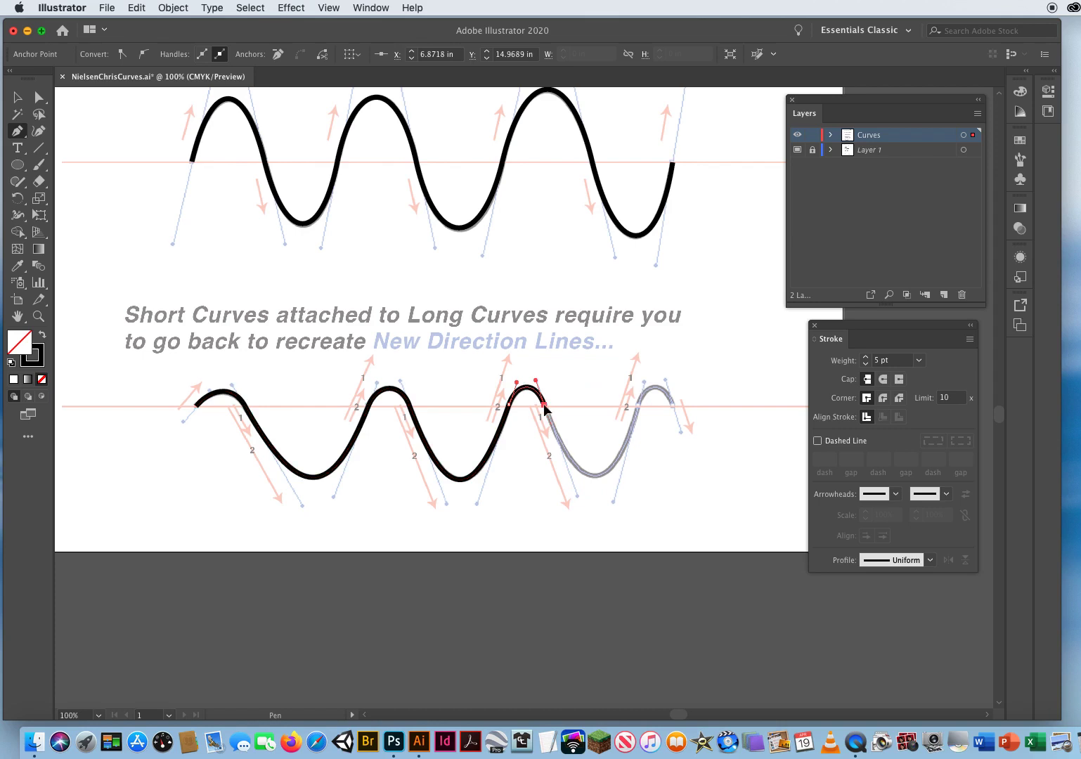
left_click_drag(576, 497, 579, 500)
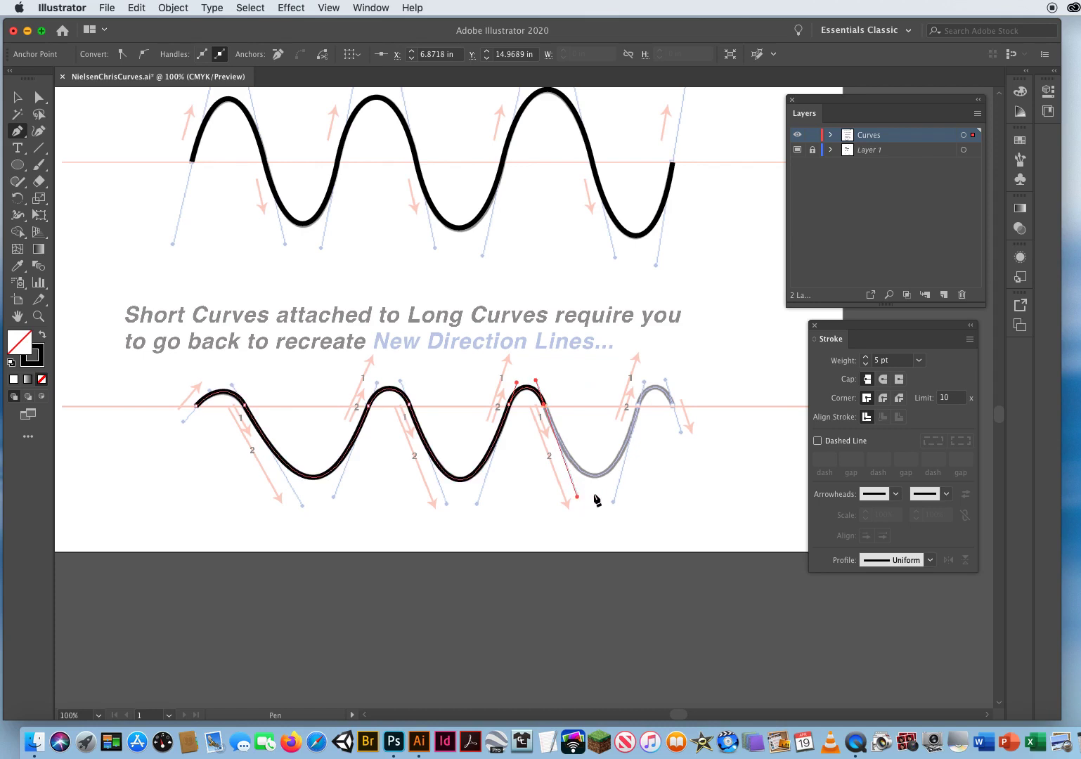
left_click_drag(639, 407, 661, 309)
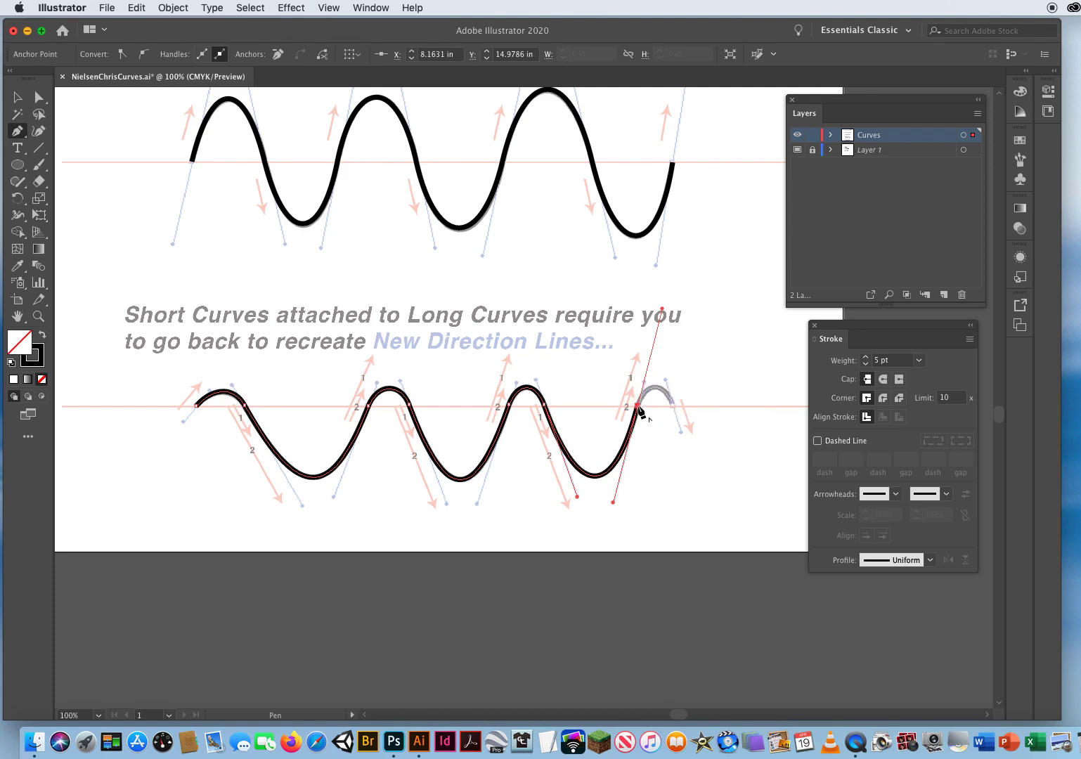
left_click_drag(637, 406, 679, 431)
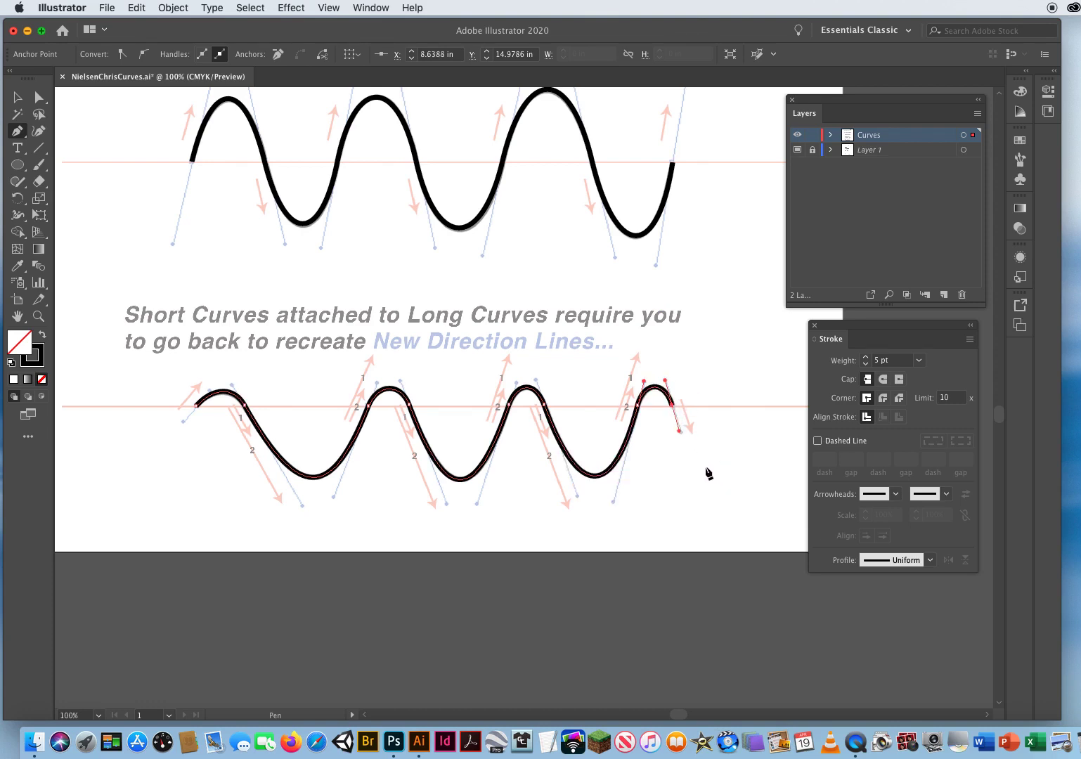
Deselect the finished Short Curves path and fit the whole artboard in the window with Cmd+0.
left_click(702, 352, "super")
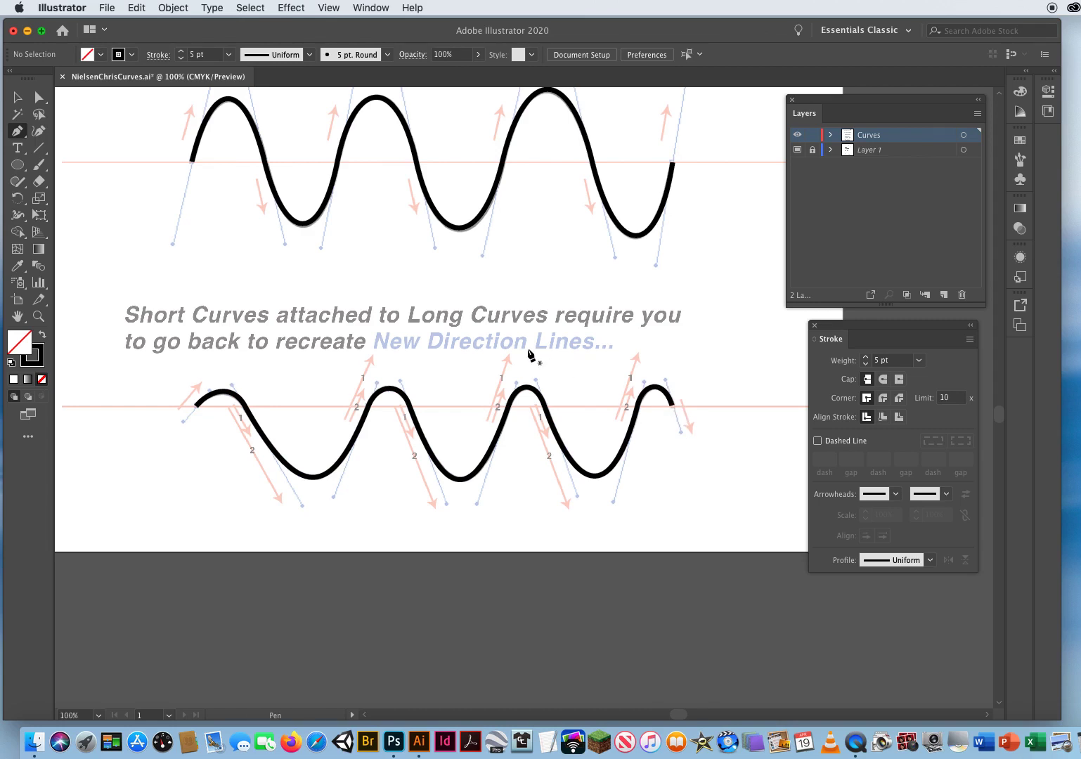
key("super")
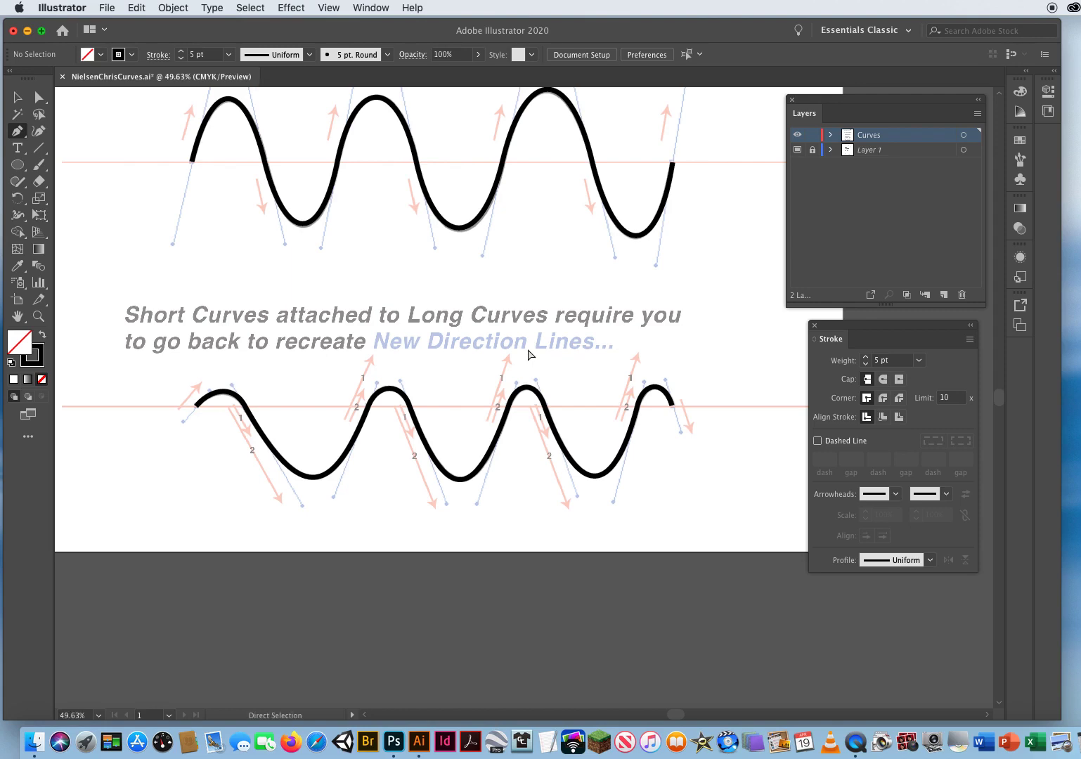
key("super+0")
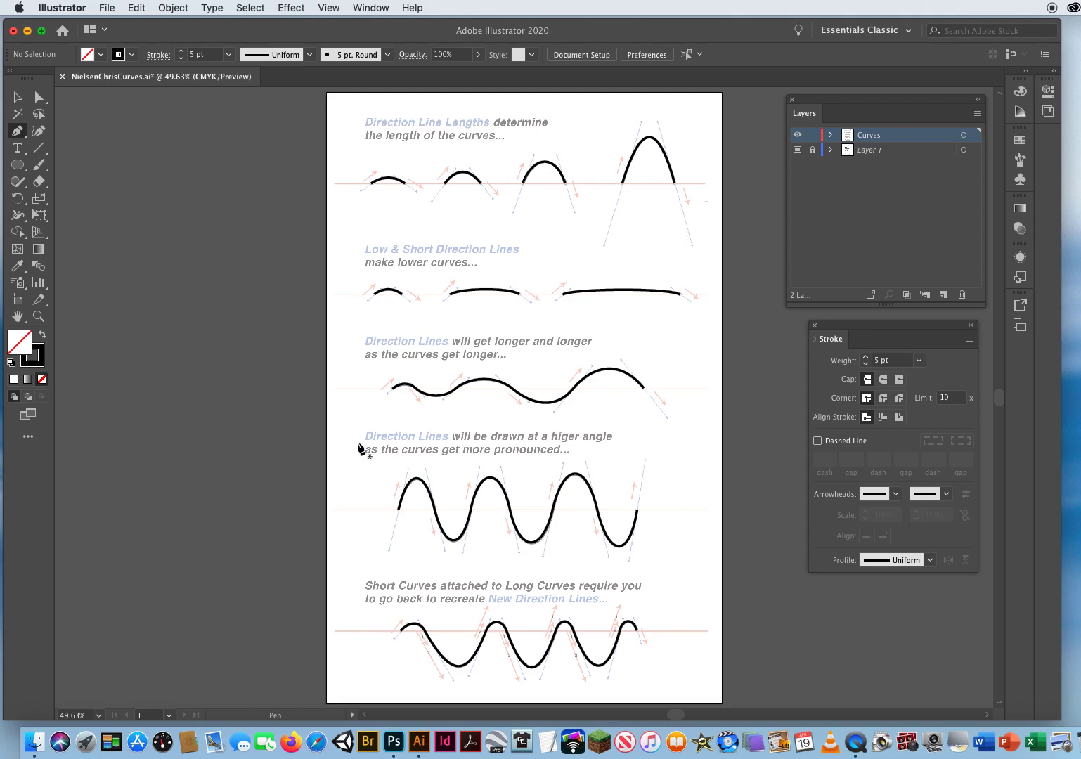
With the Selection tool, rearrange the Stroke and Layers panels and delete the Layer 1 template layer.
left_click(16, 98)
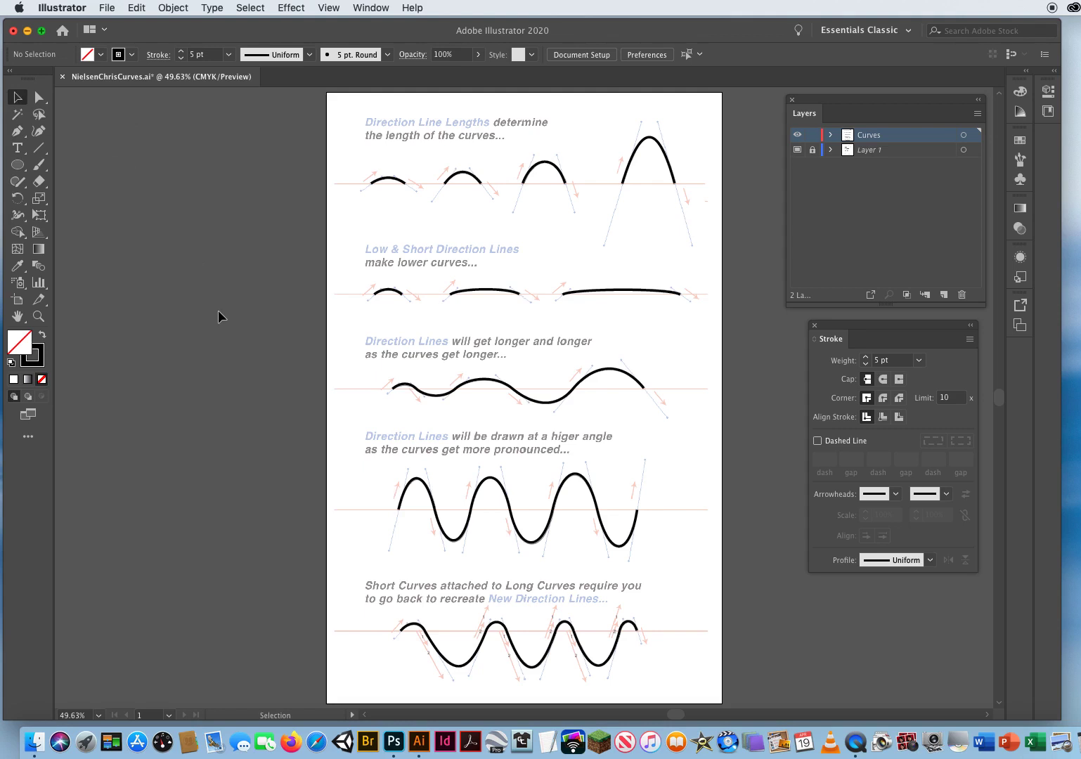
left_click_drag(849, 326, 823, 381)
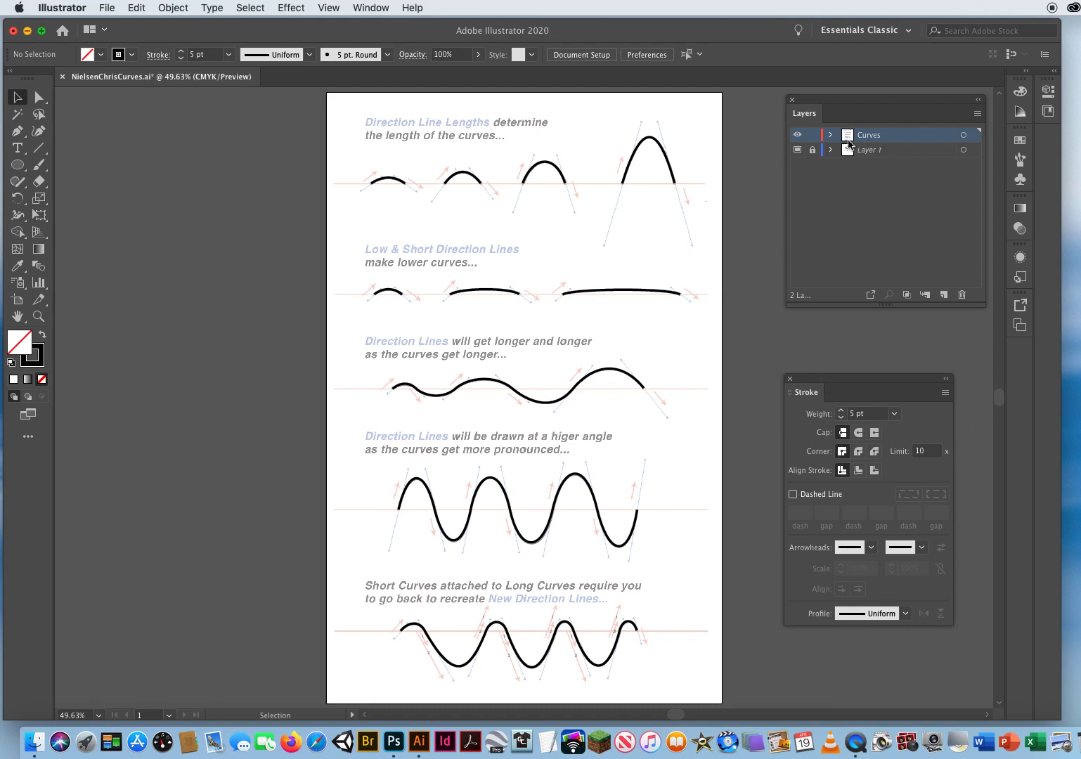
left_click_drag(834, 103, 814, 126)
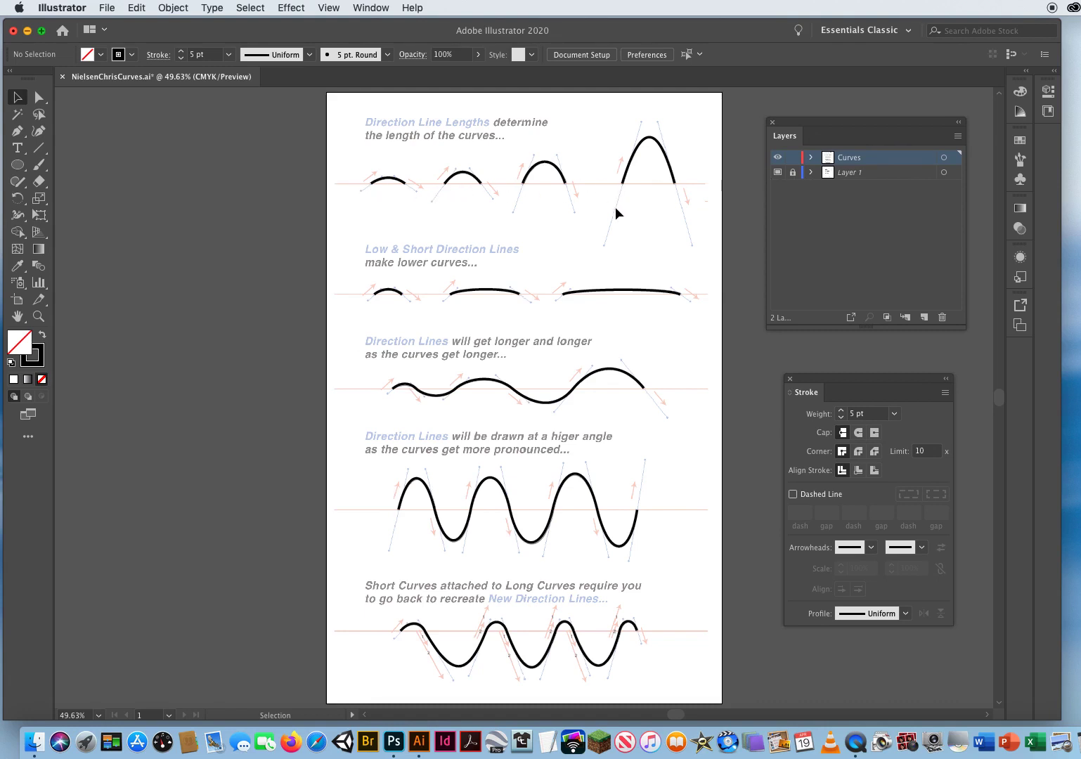
left_click(892, 173)
left_click_drag(883, 176, 943, 316)
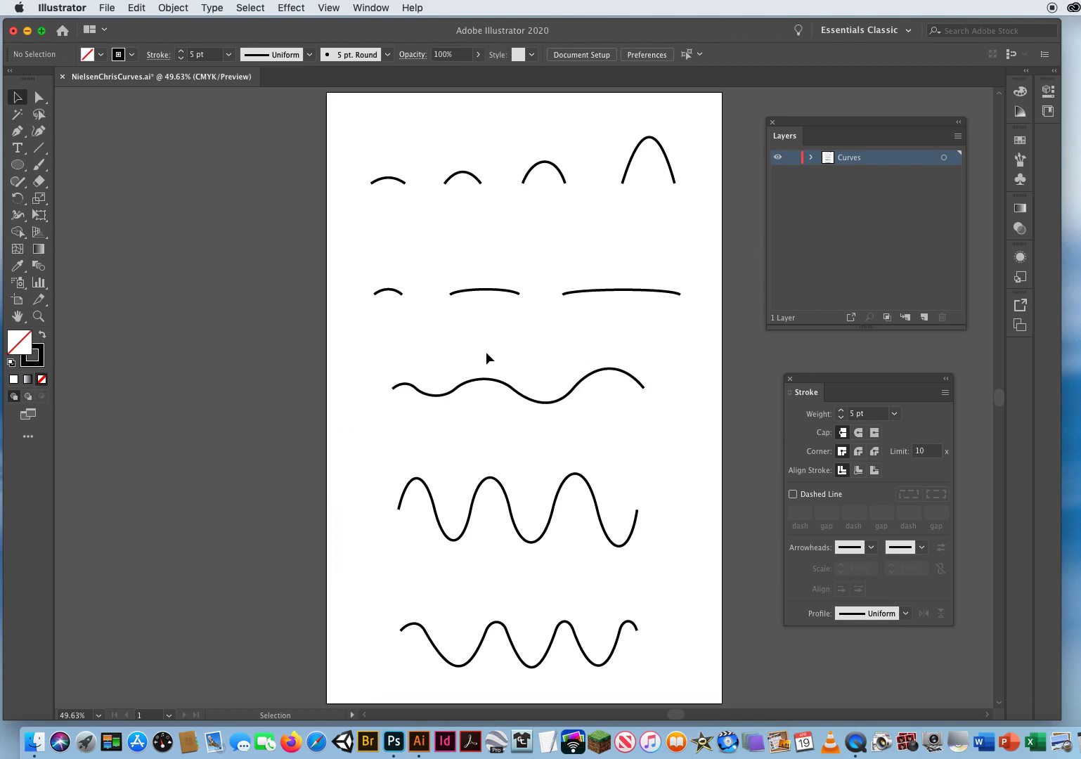
left_click(39, 97)
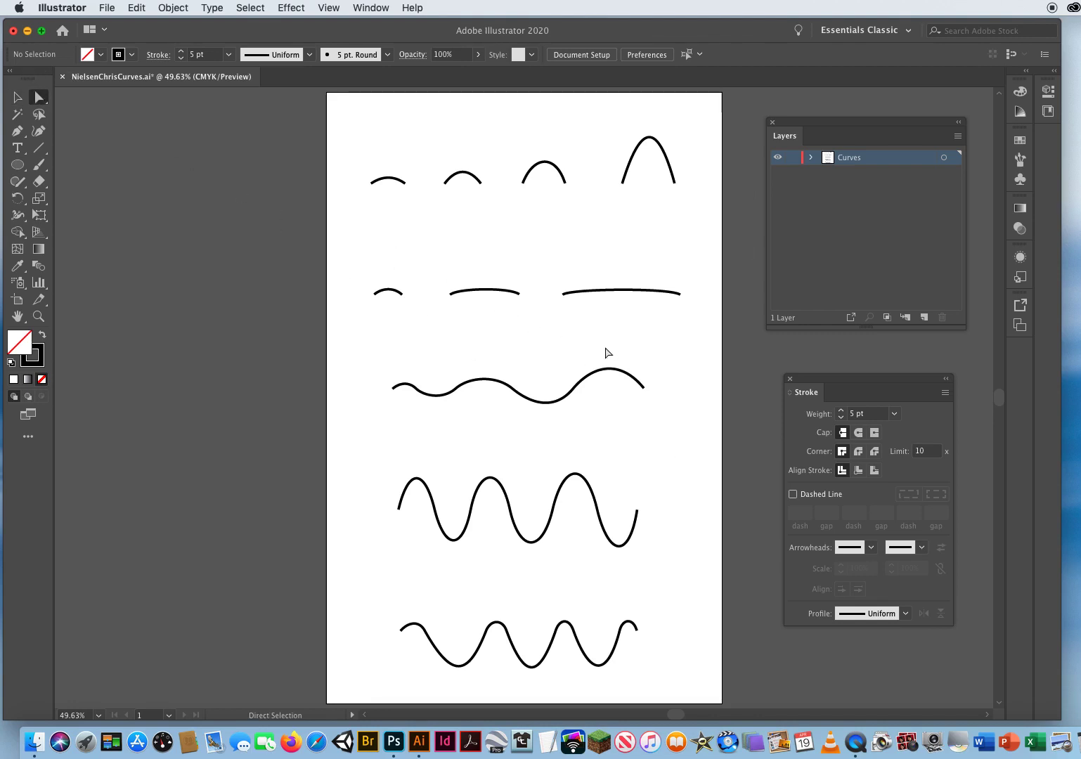
left_click(608, 372)
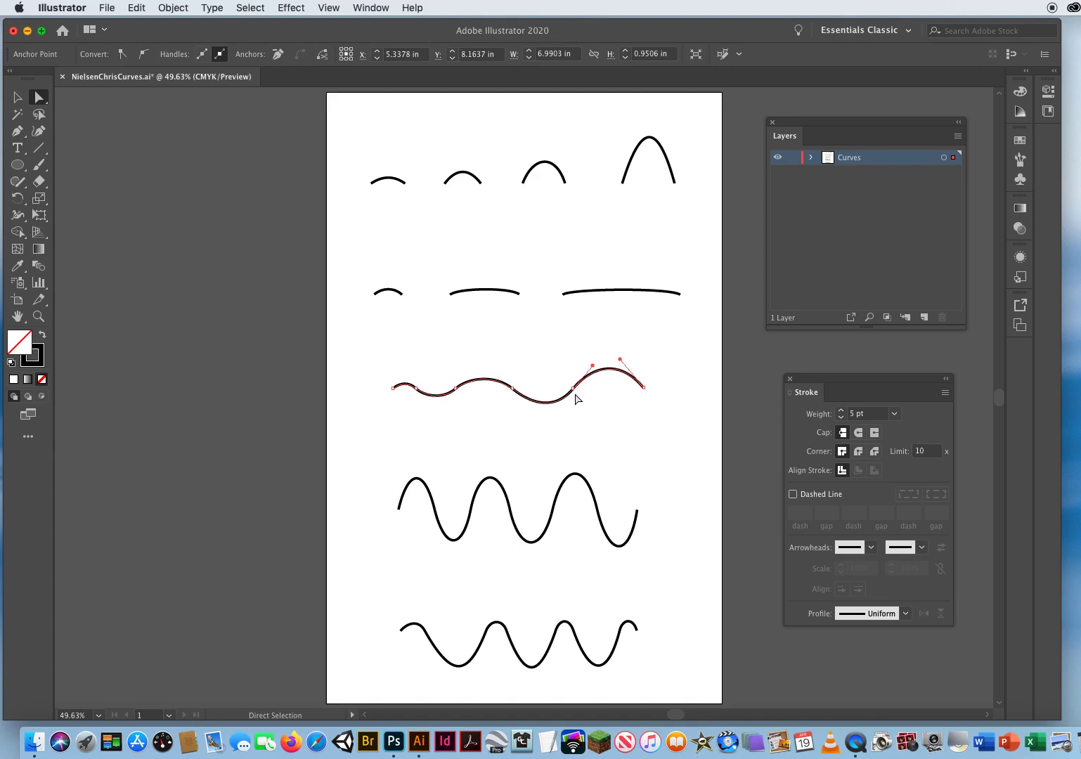
left_click(491, 480)
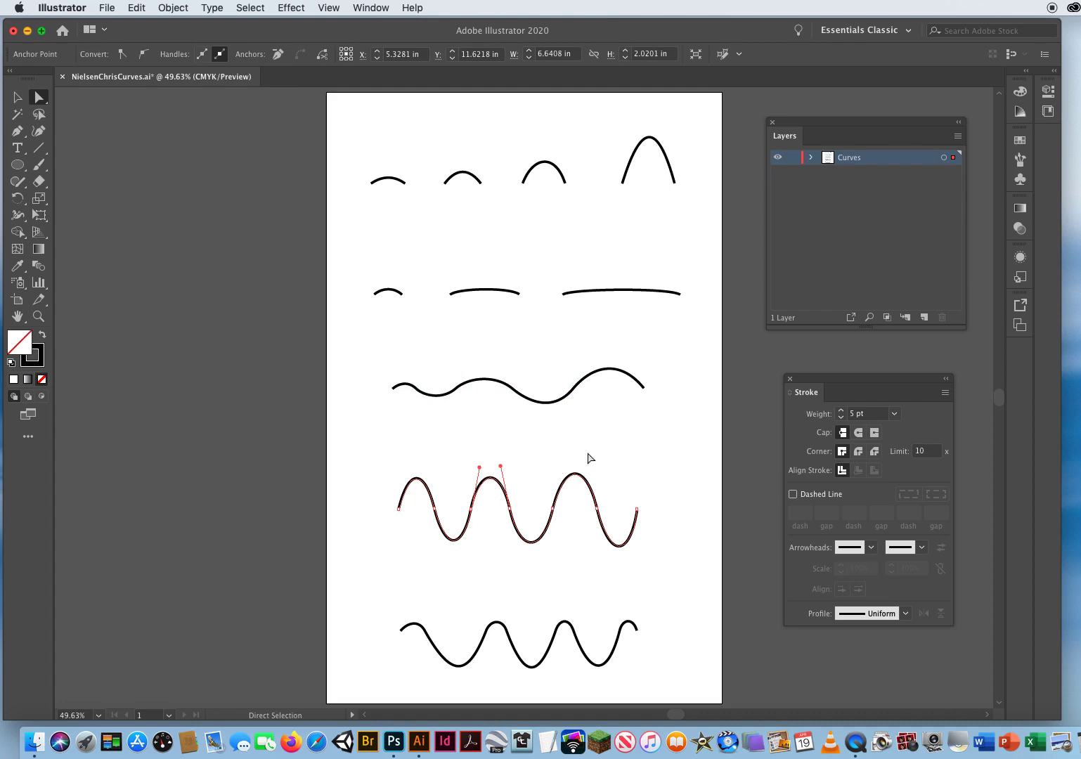
left_click(580, 481)
left_click(434, 337)
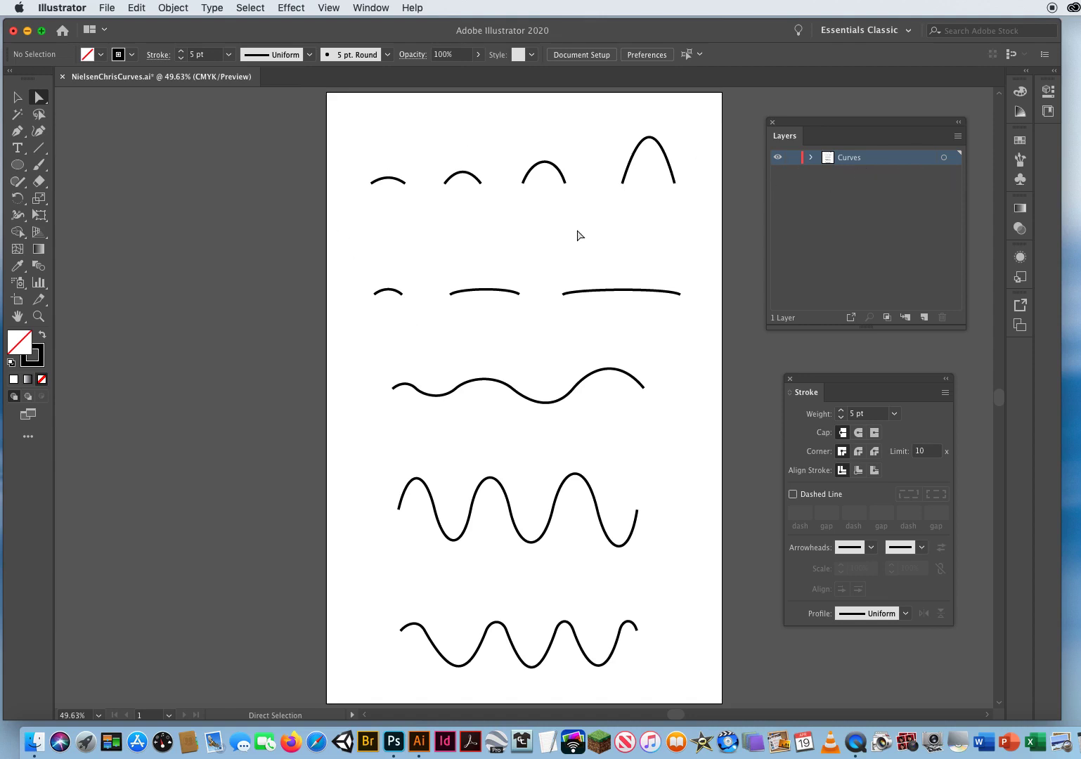
key("super+s")
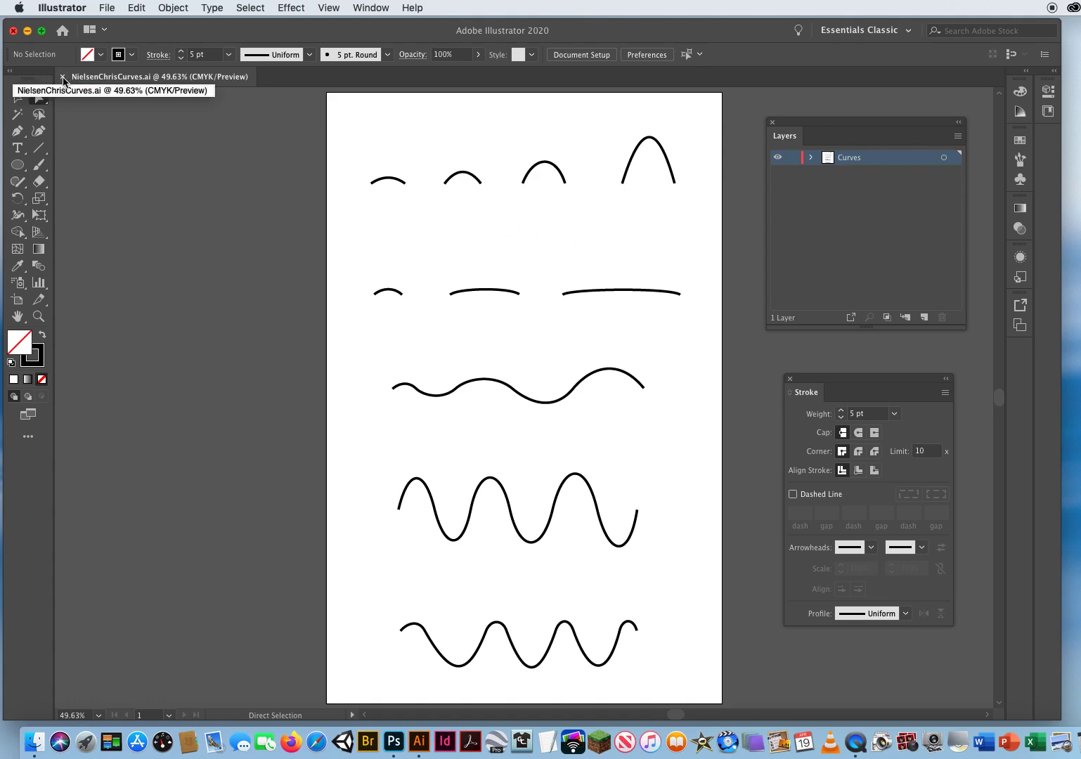
left_click(63, 77)
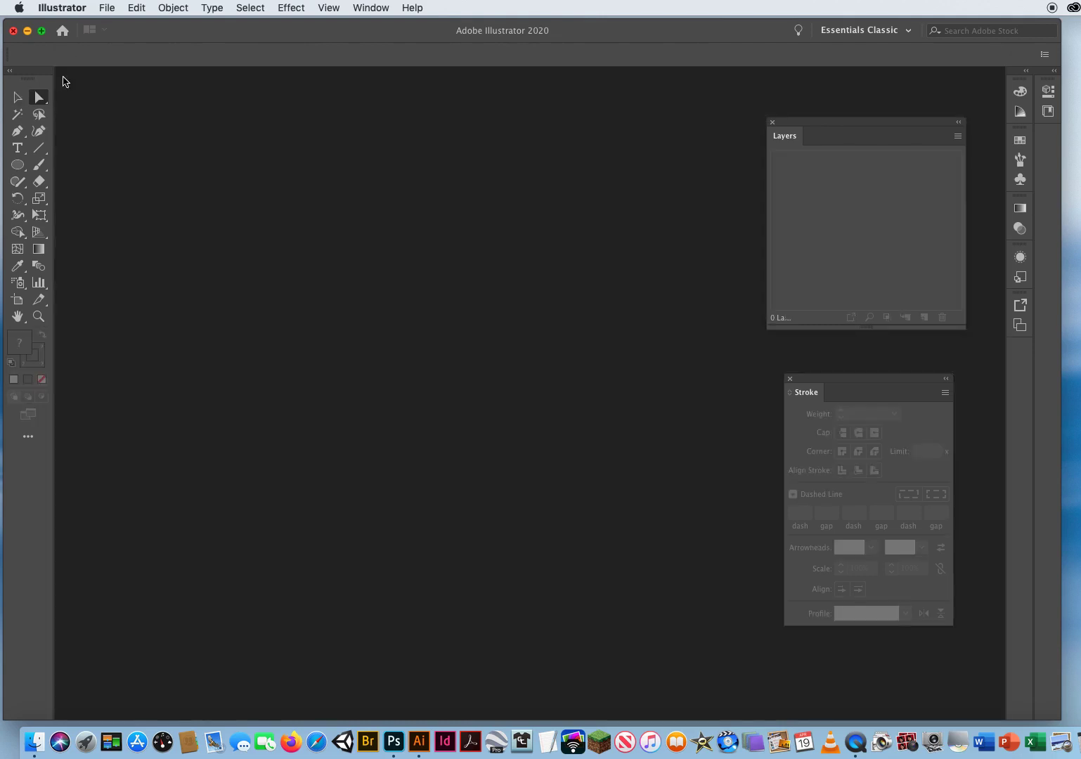